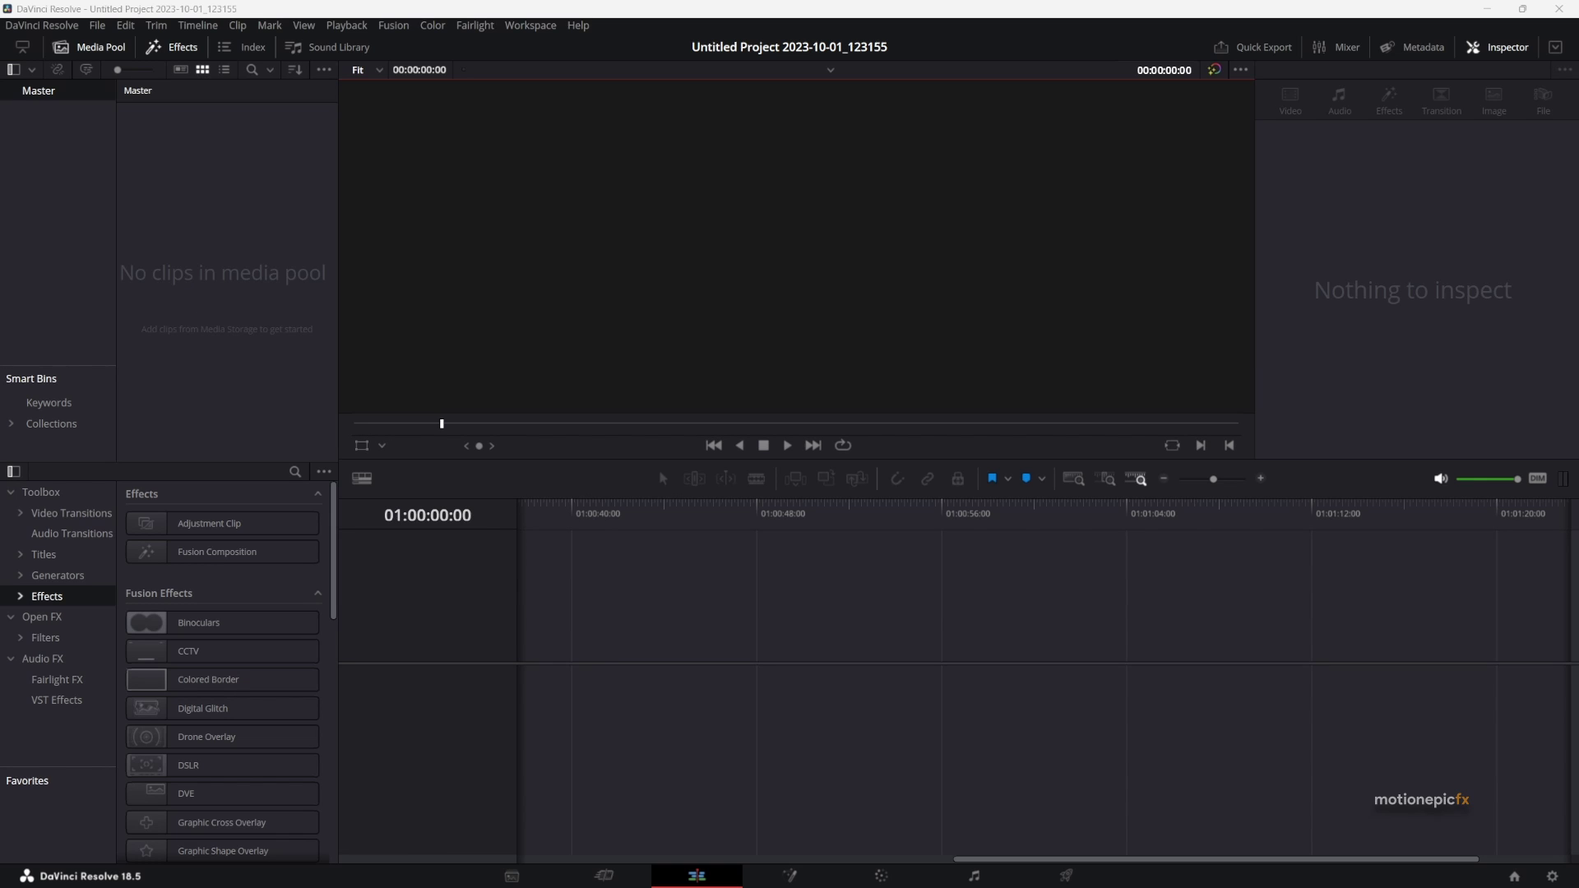
# Place passion-127011.mp3 on the timeline's audio track, then switch to the Moises stems in Chrome.
pyautogui.moveTo(90, 148); pyautogui.dragTo(522, 689)
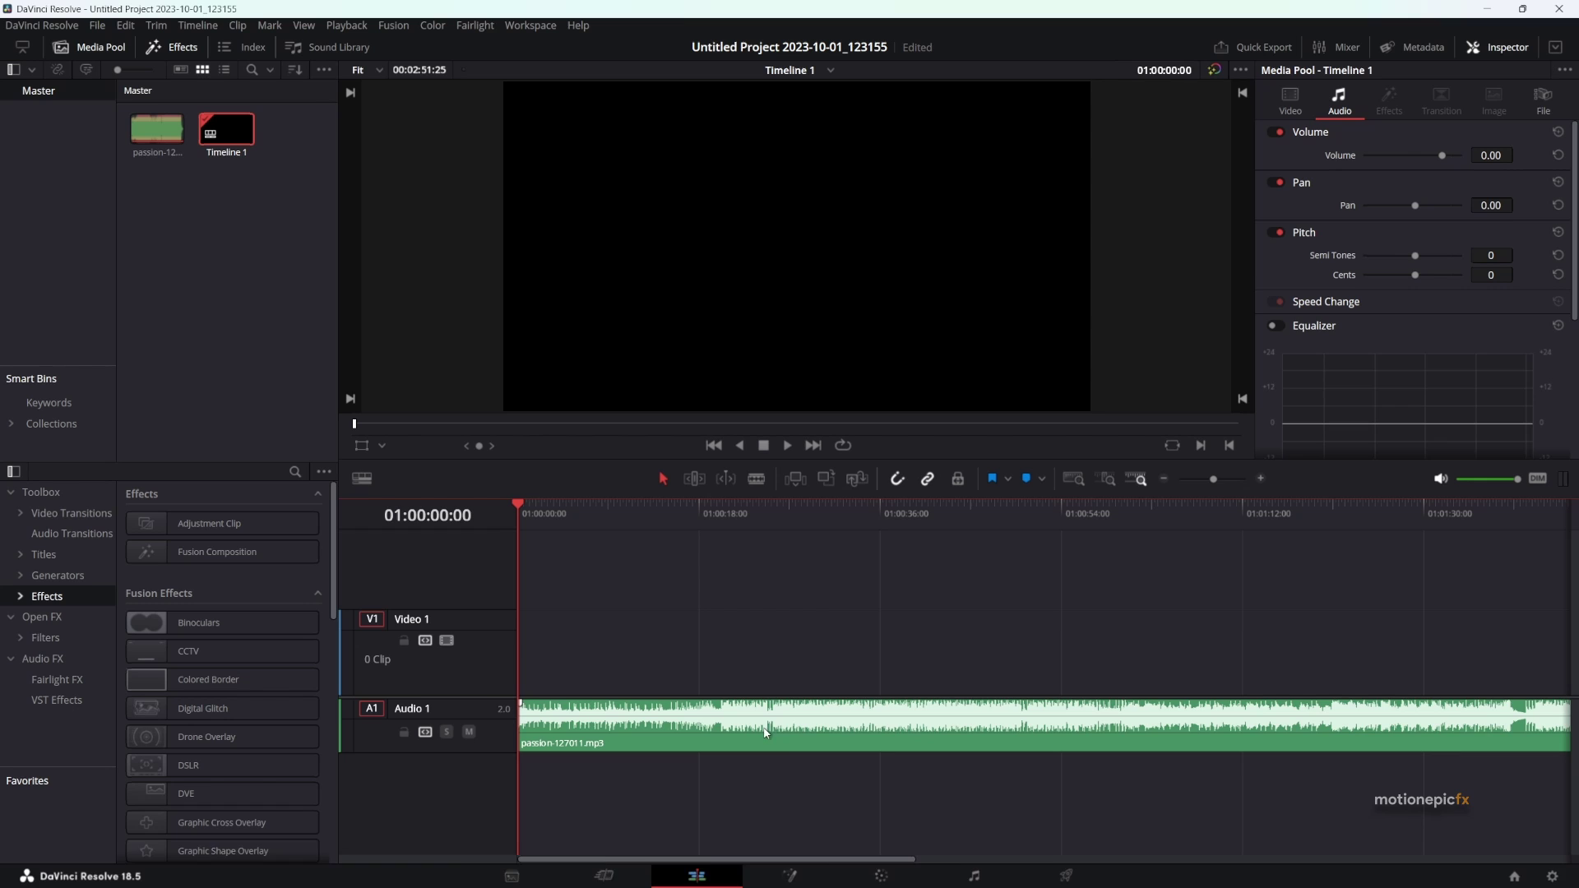
pyautogui.click(959, 872)
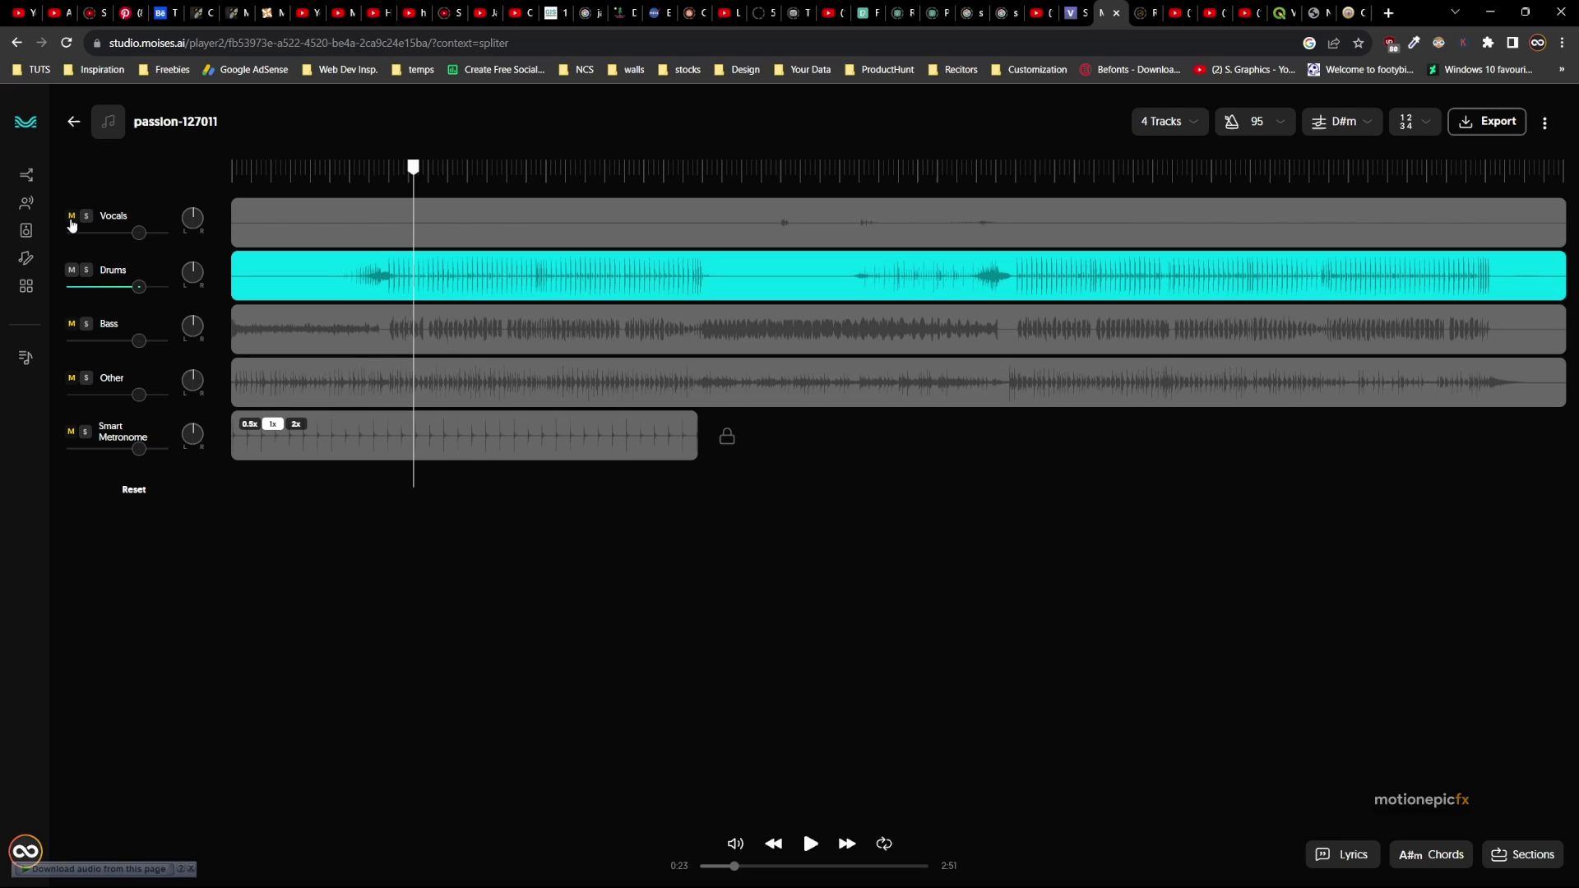
# Go through the Vocals, Bass, Other and Smart Metronome stems, mute Bass, then return to the library.
pyautogui.doubleClick(116, 217)
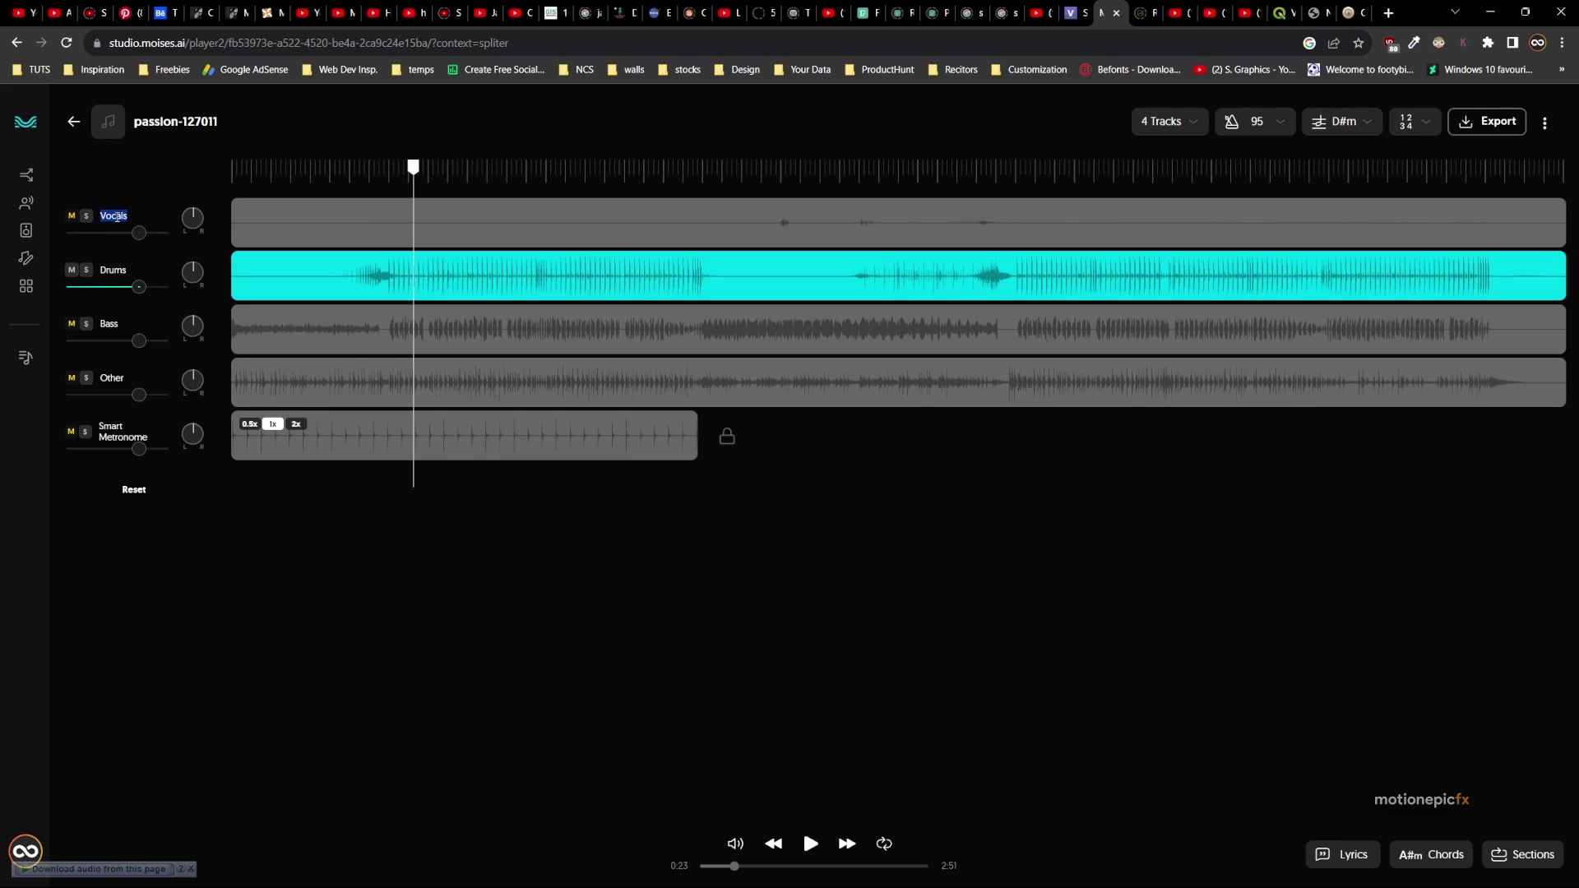
pyautogui.doubleClick(115, 269)
pyautogui.doubleClick(109, 323)
pyautogui.doubleClick(112, 379)
pyautogui.doubleClick(116, 438)
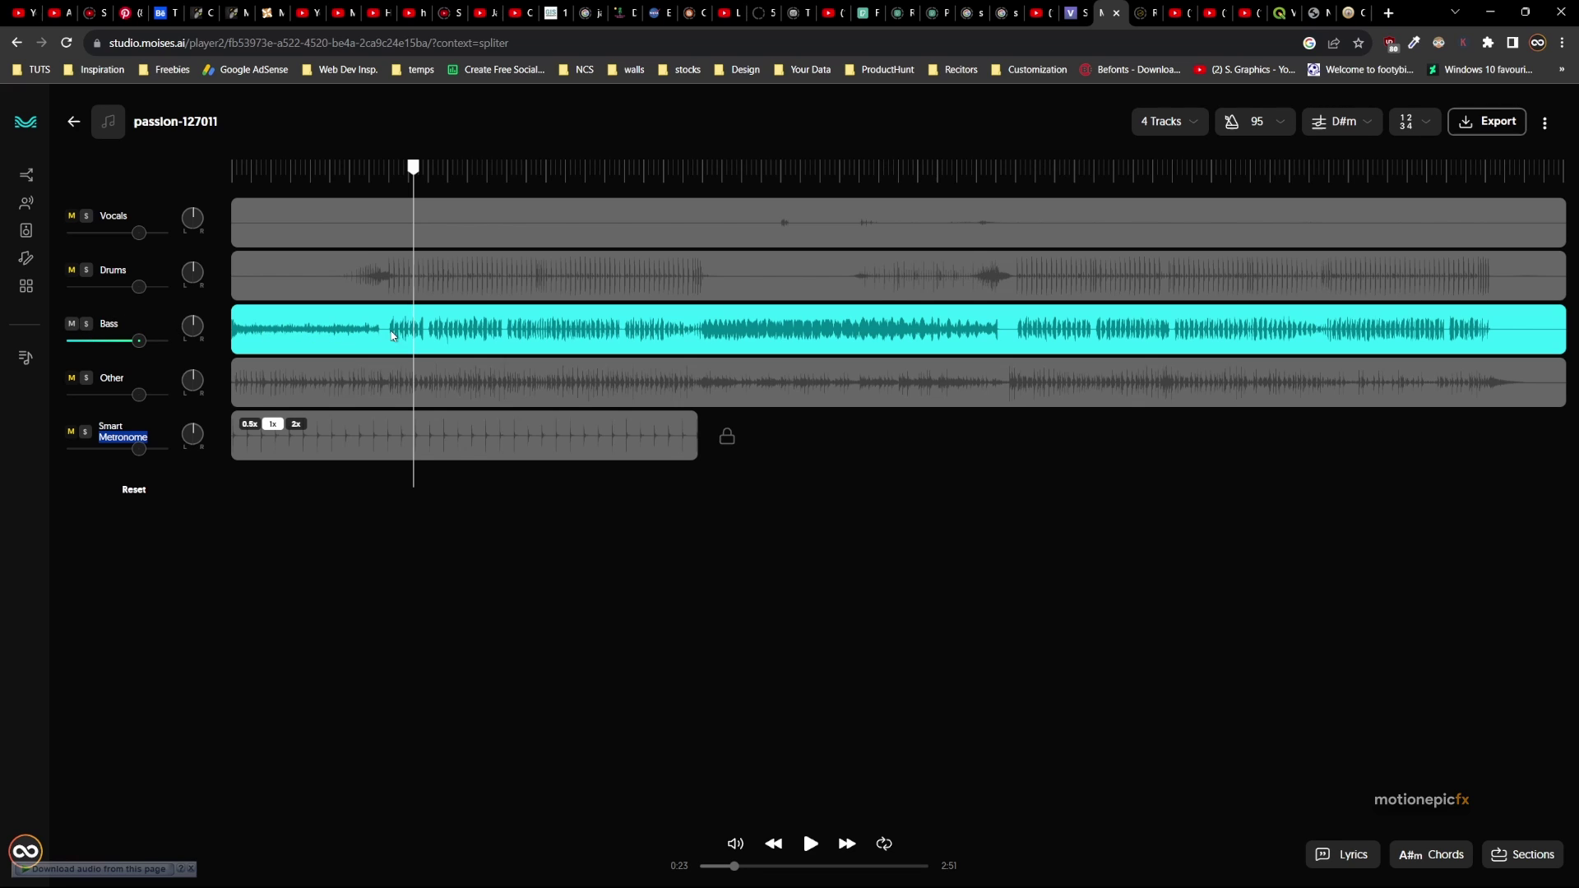
pyautogui.click(72, 326)
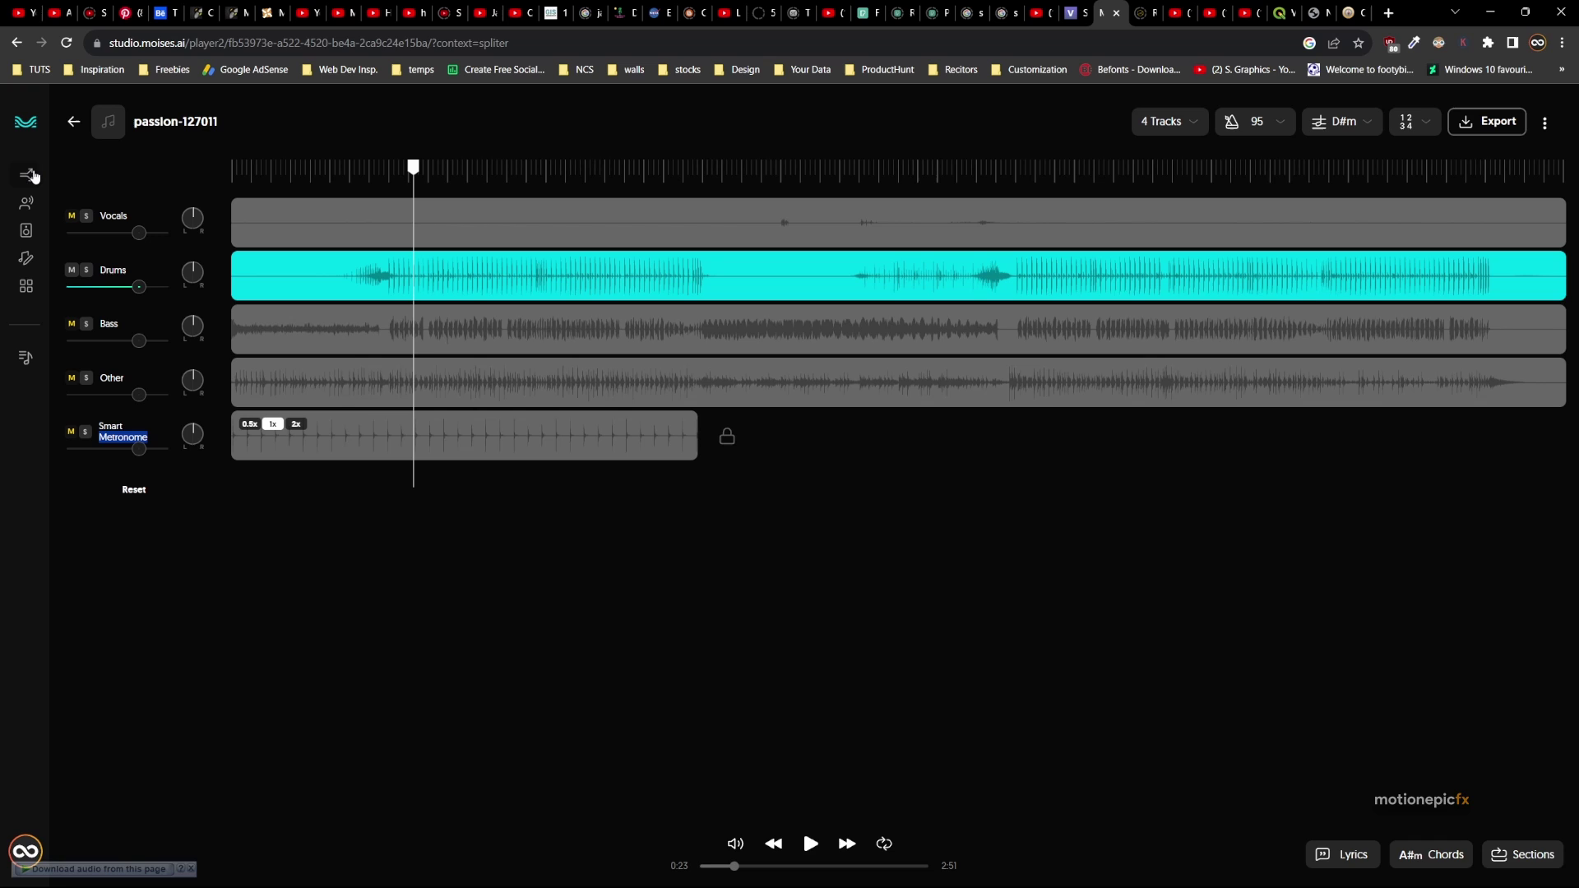
pyautogui.click(31, 174)
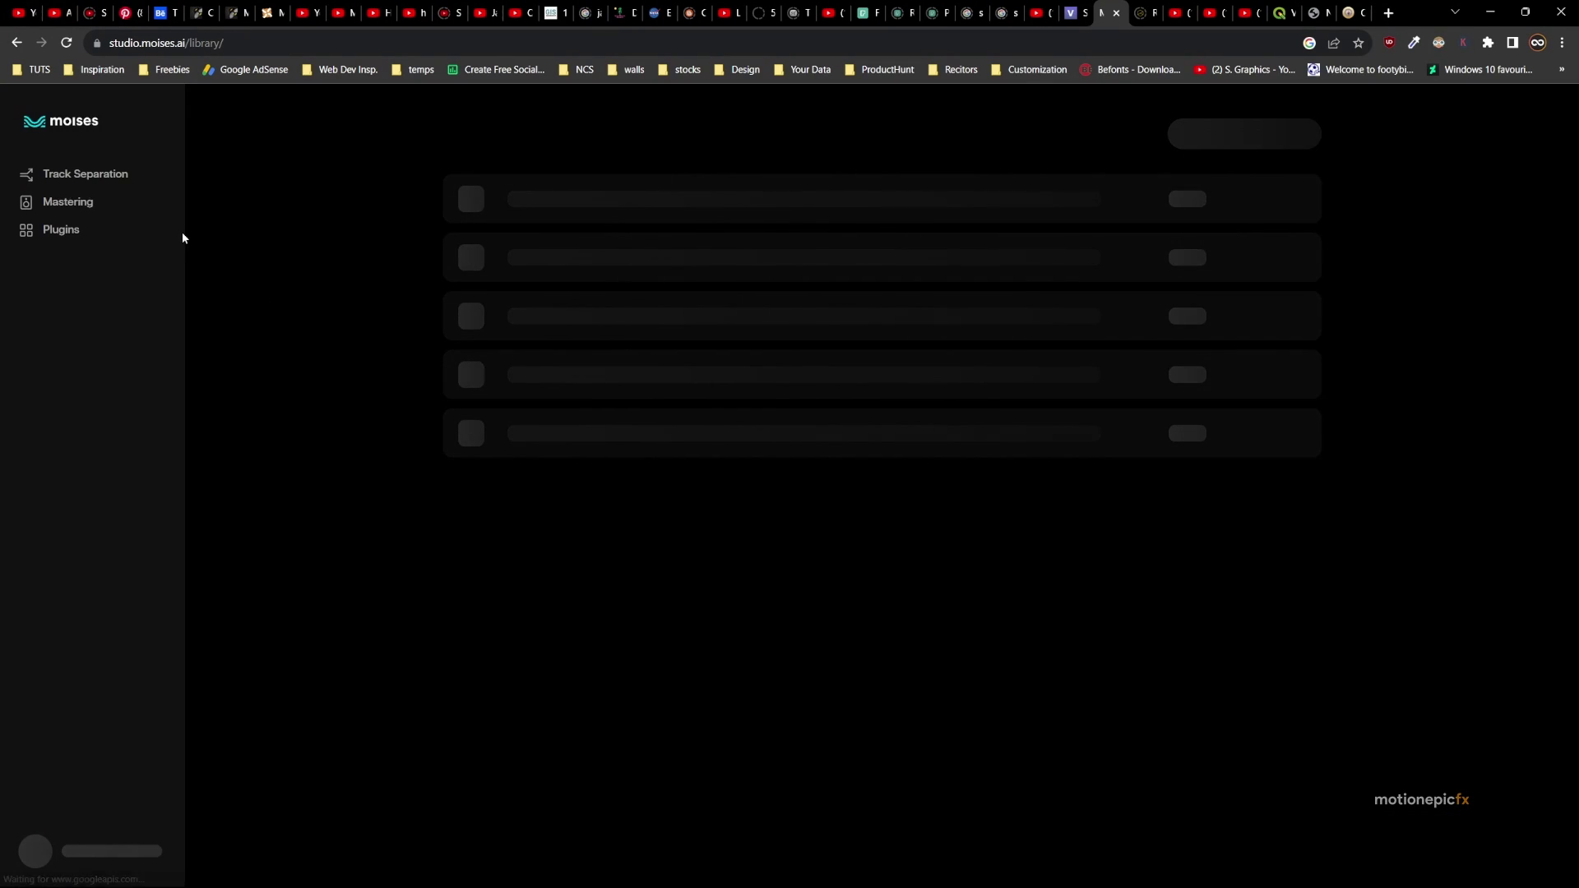
# Upload passion-127011.mp3 for a Vocals/Drums/Bass/Other separation and open the new result.
pyautogui.click(1273, 127)
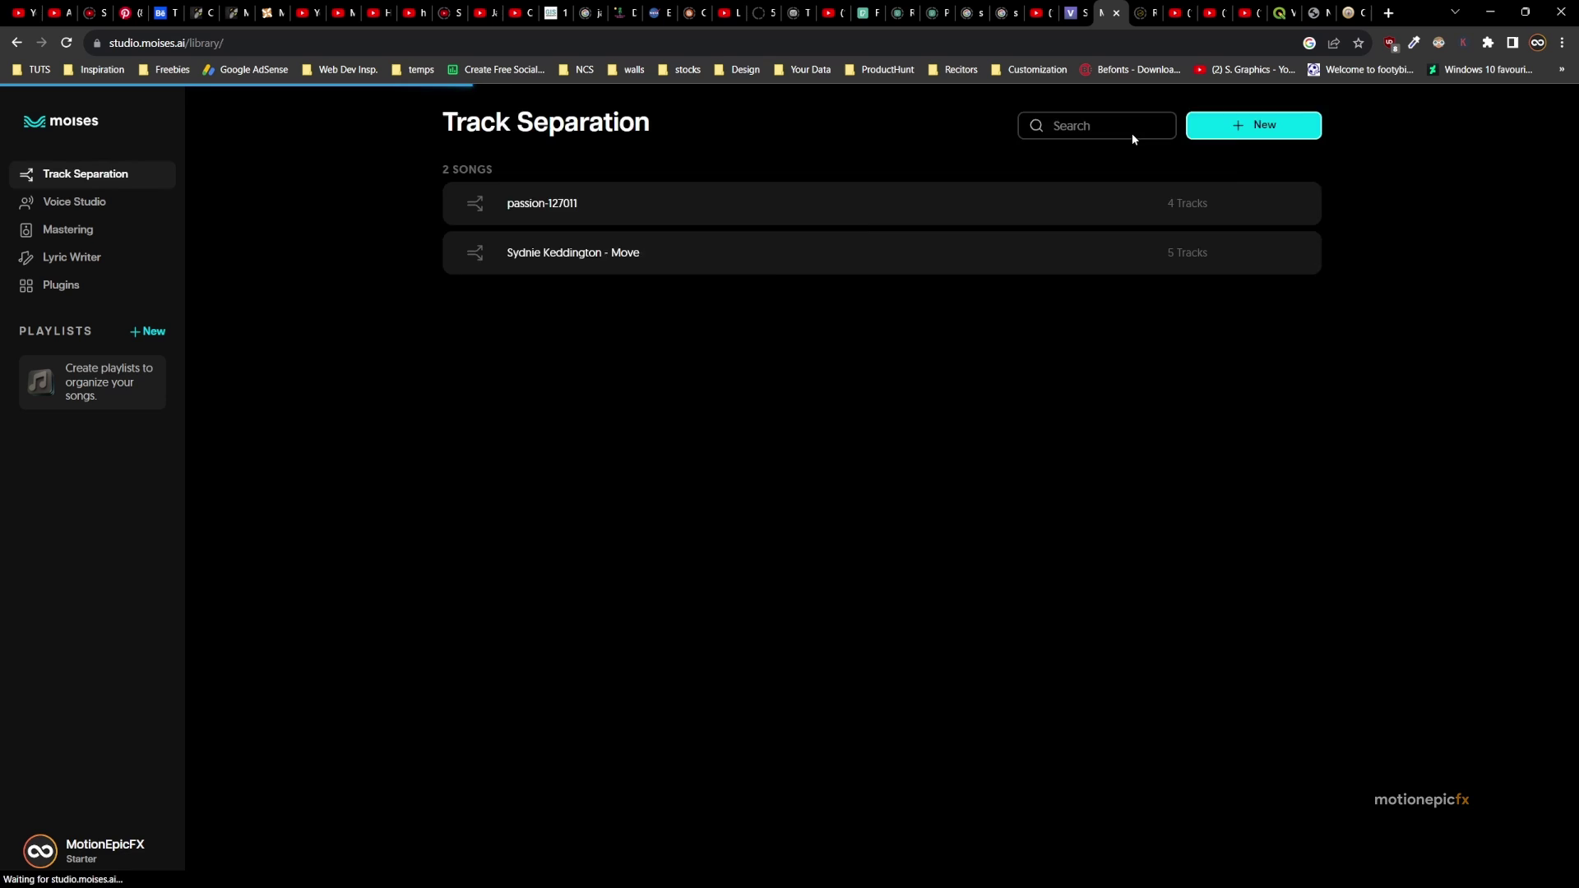
pyautogui.click(855, 351)
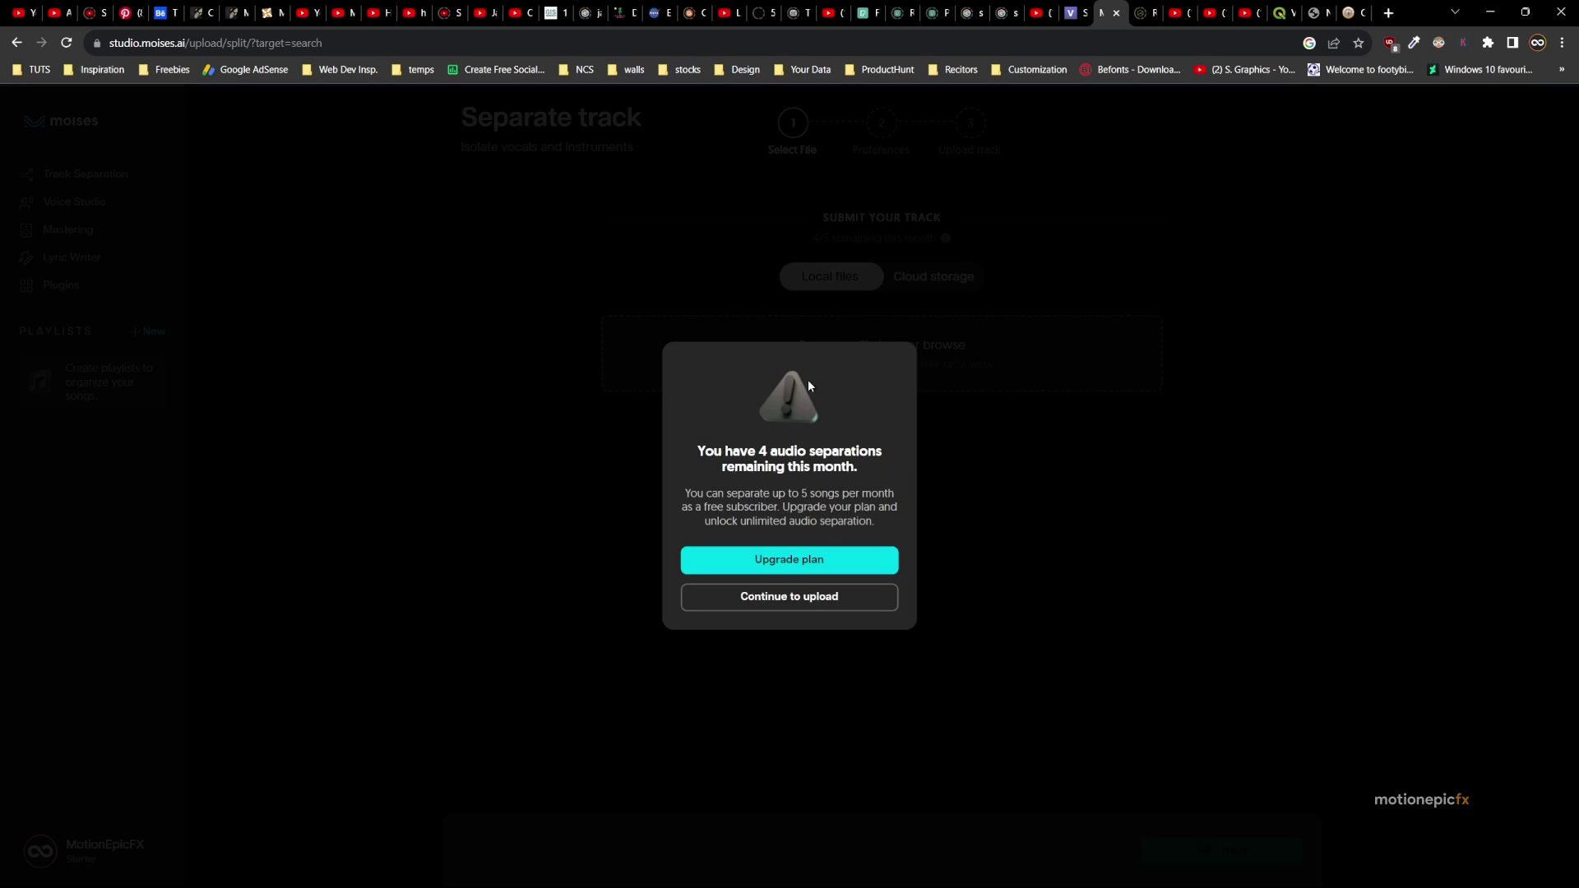
pyautogui.click(774, 600)
pyautogui.click(785, 344)
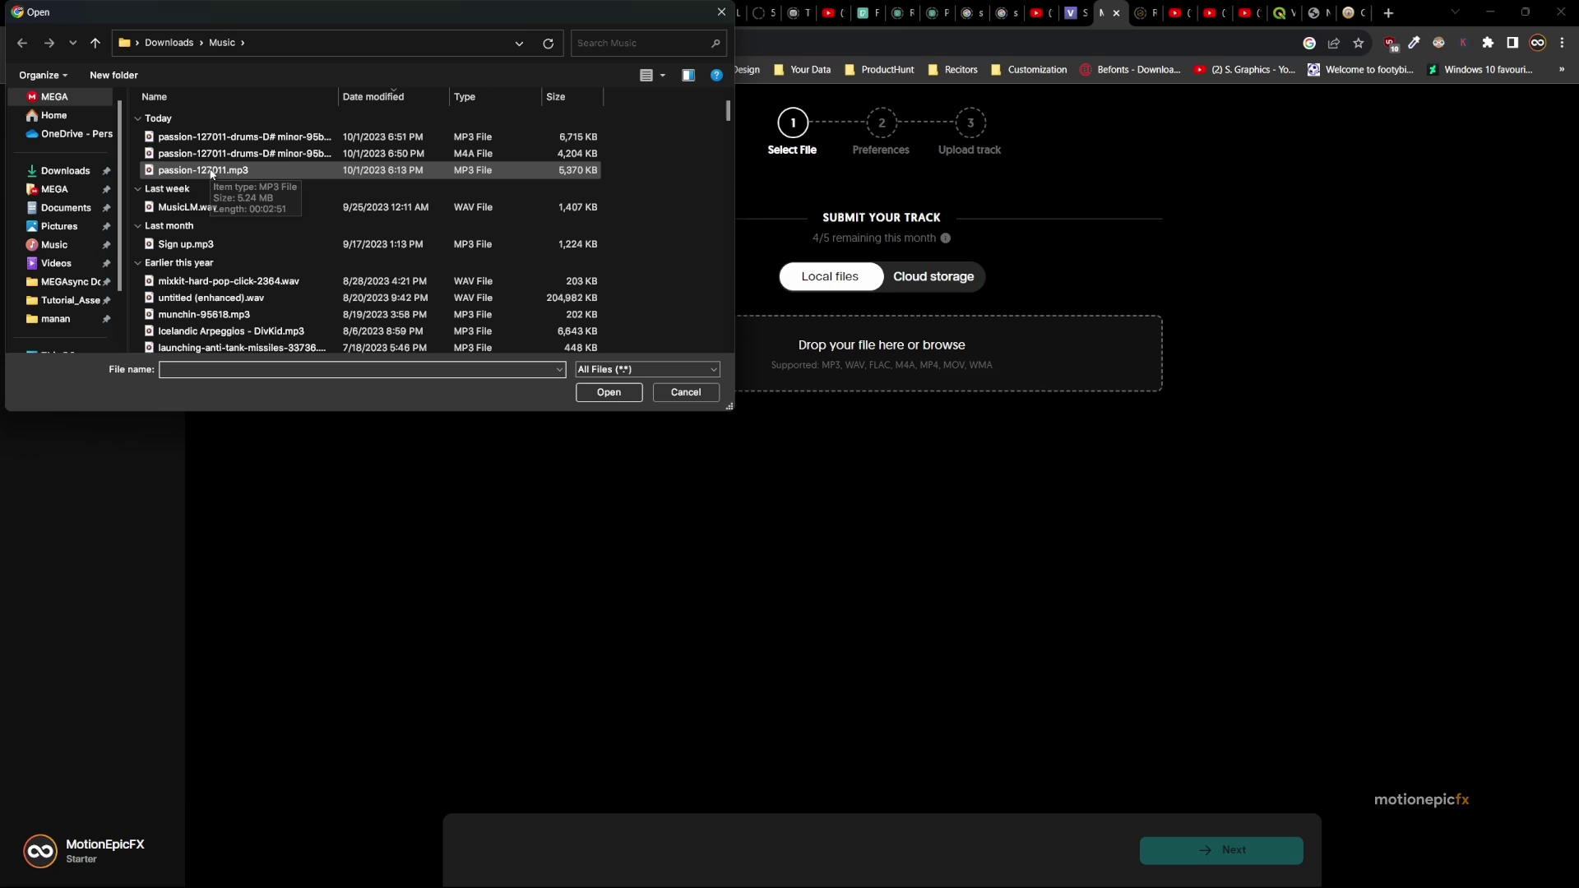
pyautogui.doubleClick(207, 170)
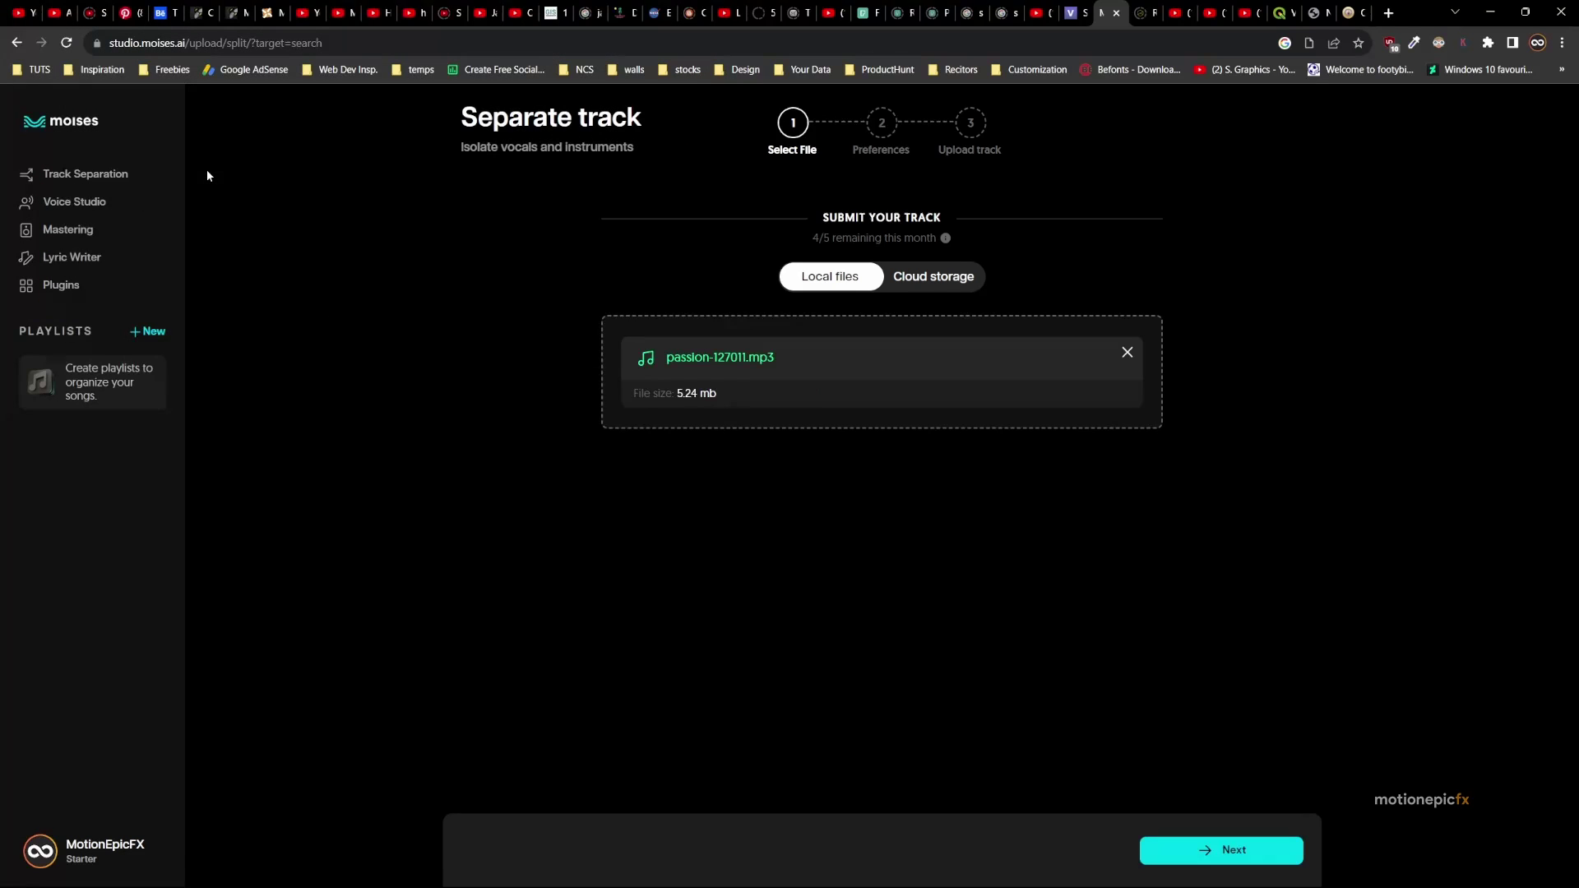
pyautogui.click(1223, 850)
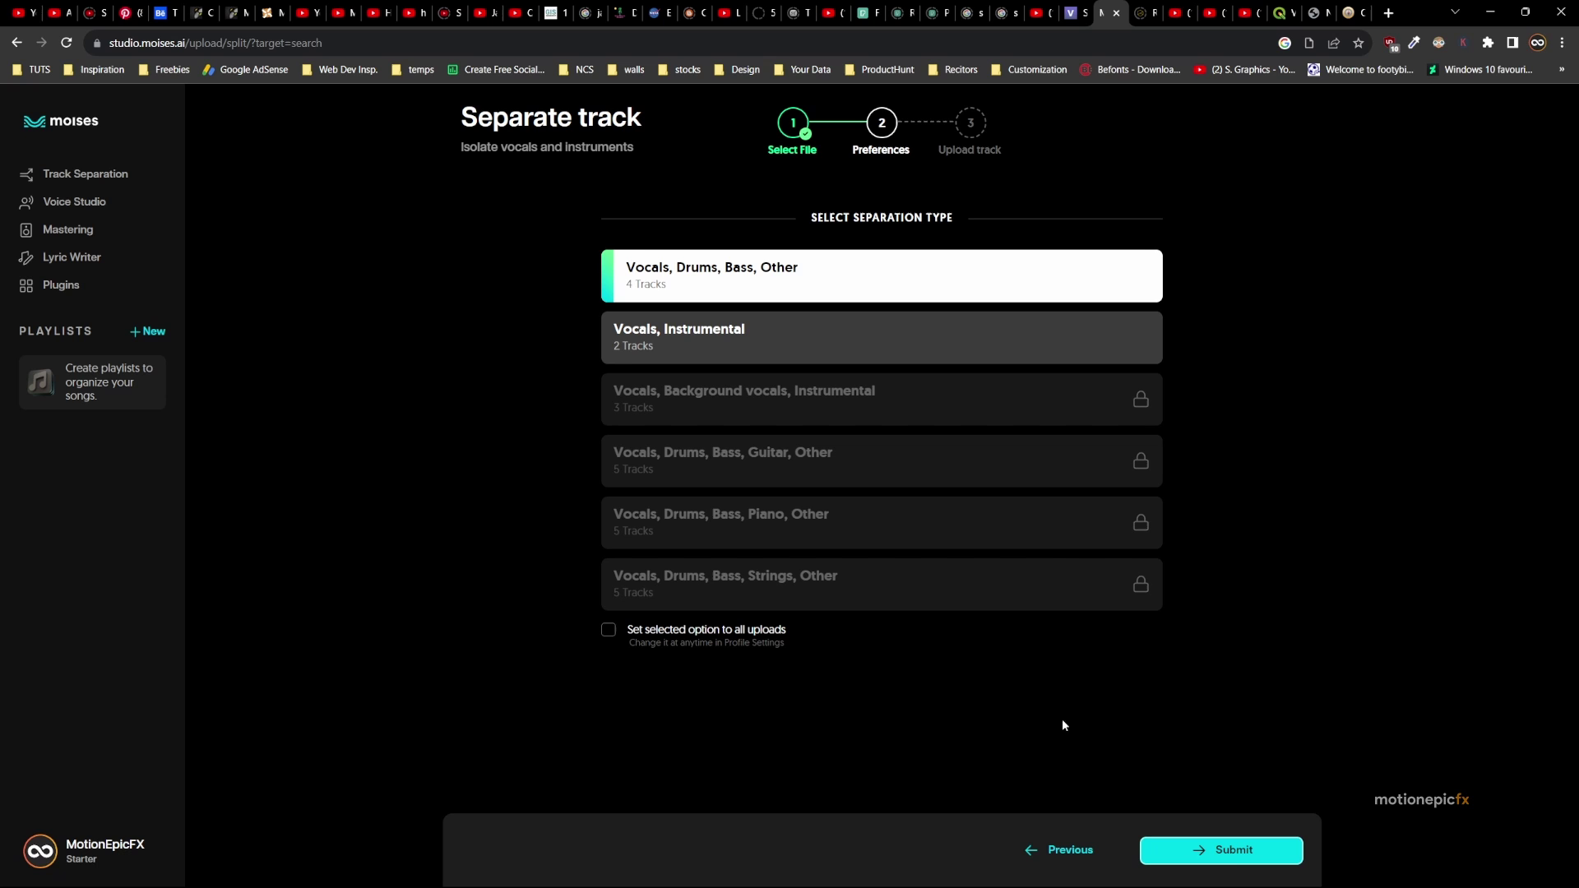
pyautogui.click(1216, 853)
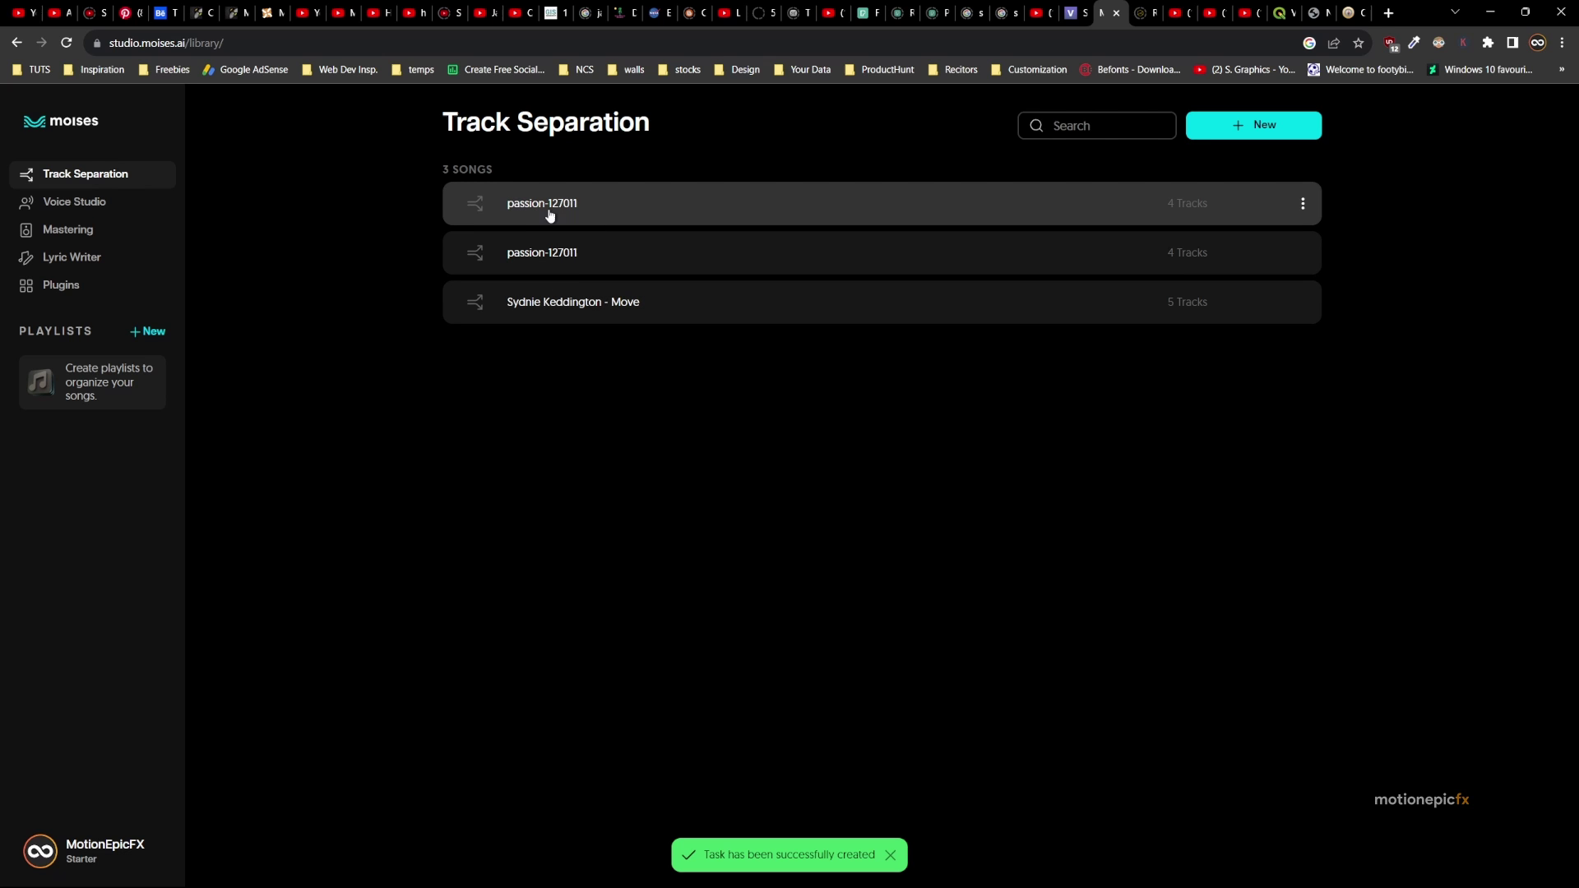
pyautogui.click(545, 261)
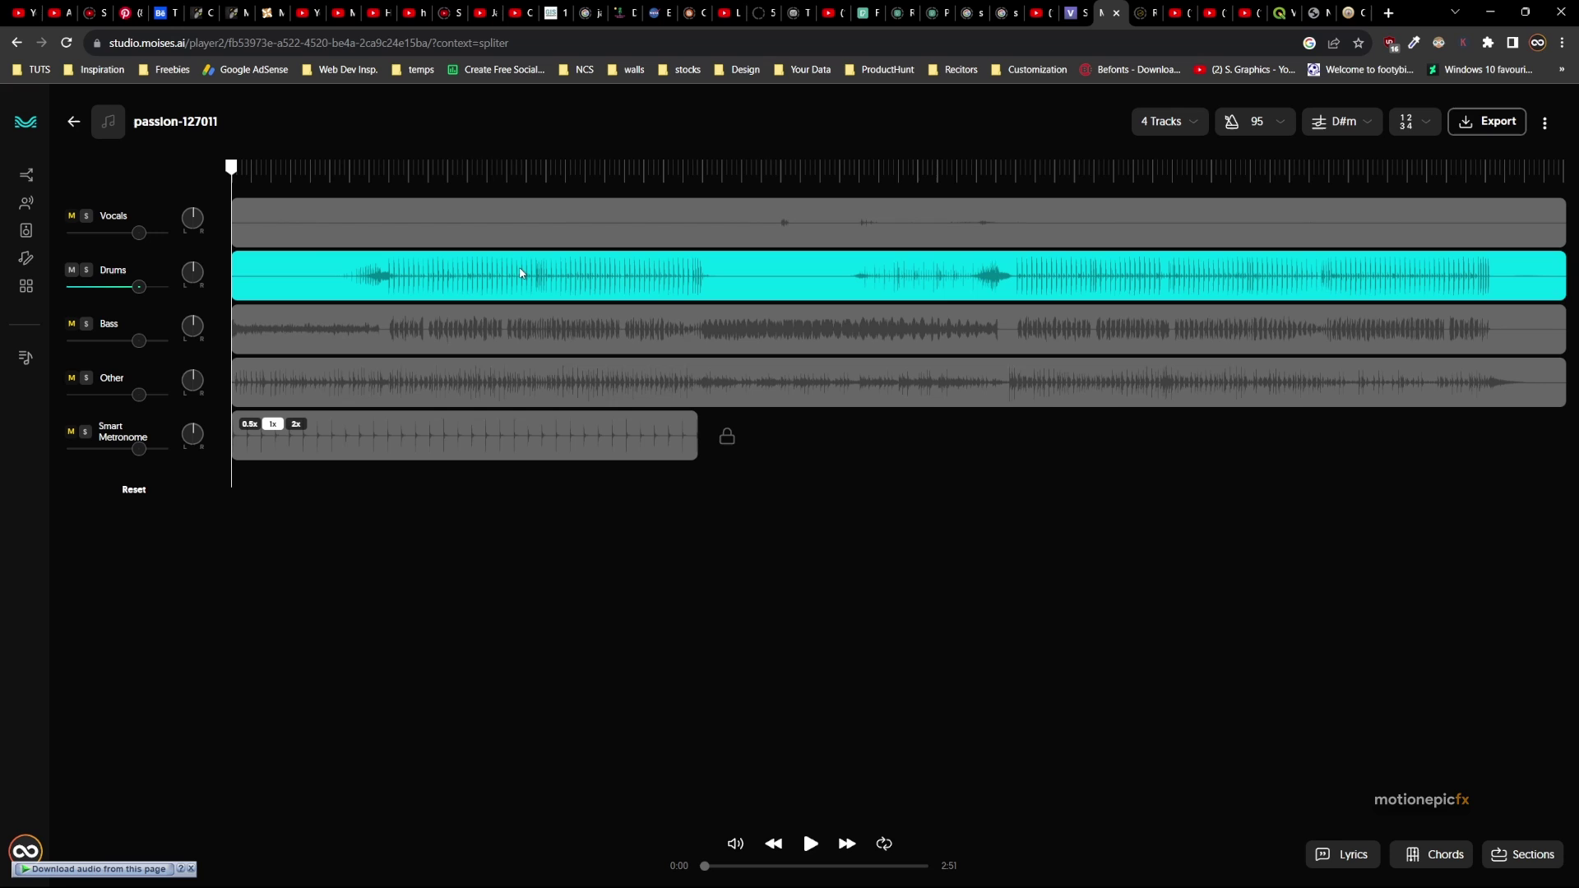
pyautogui.click(1477, 125)
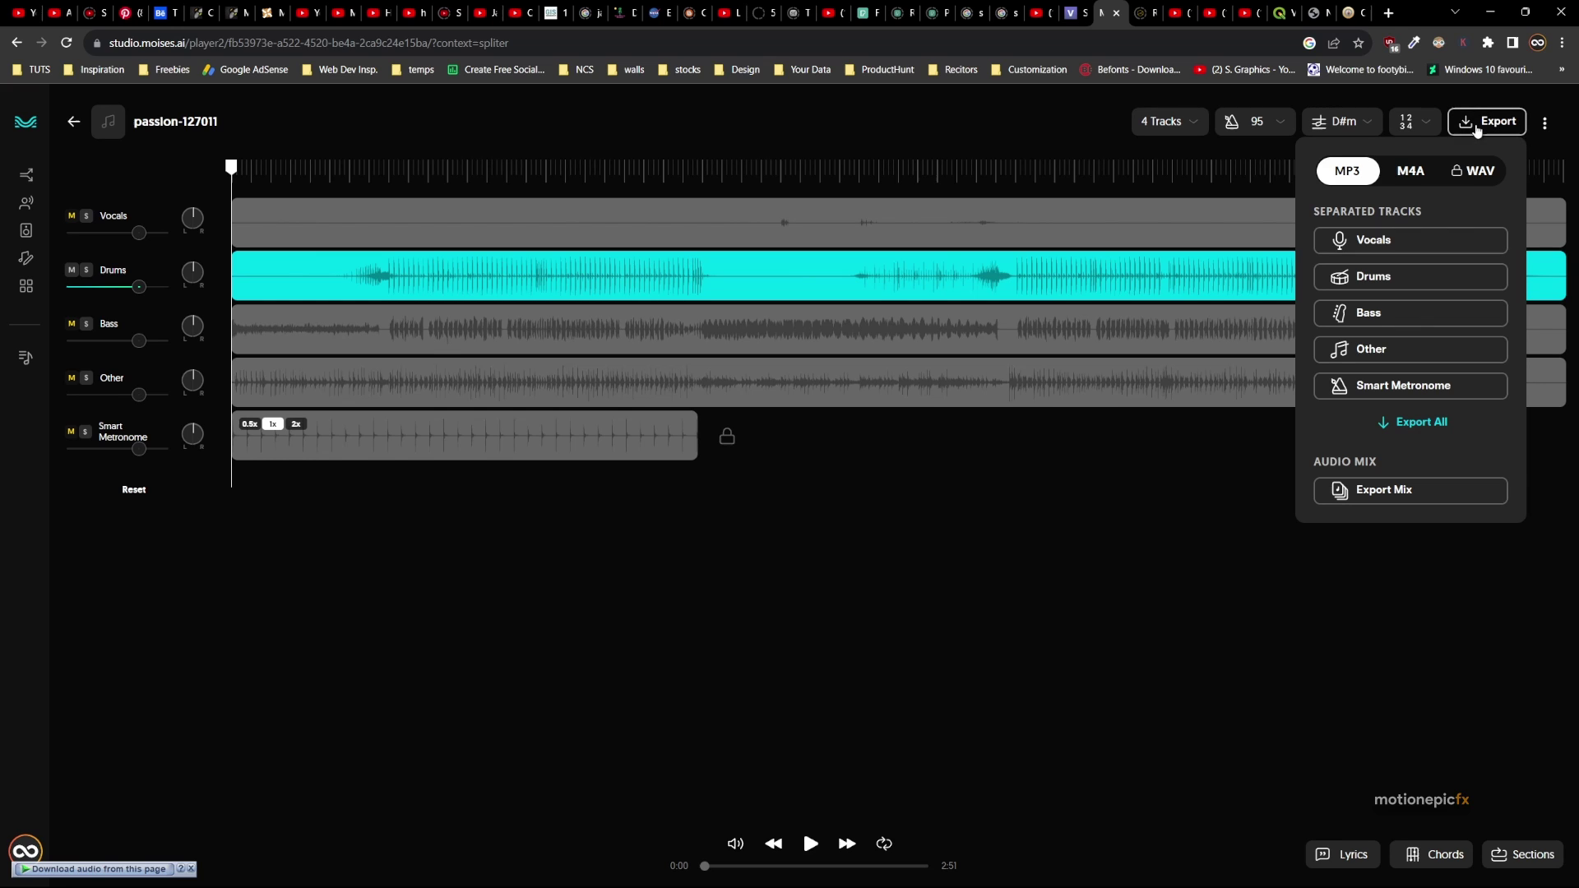
pyautogui.click(1401, 177)
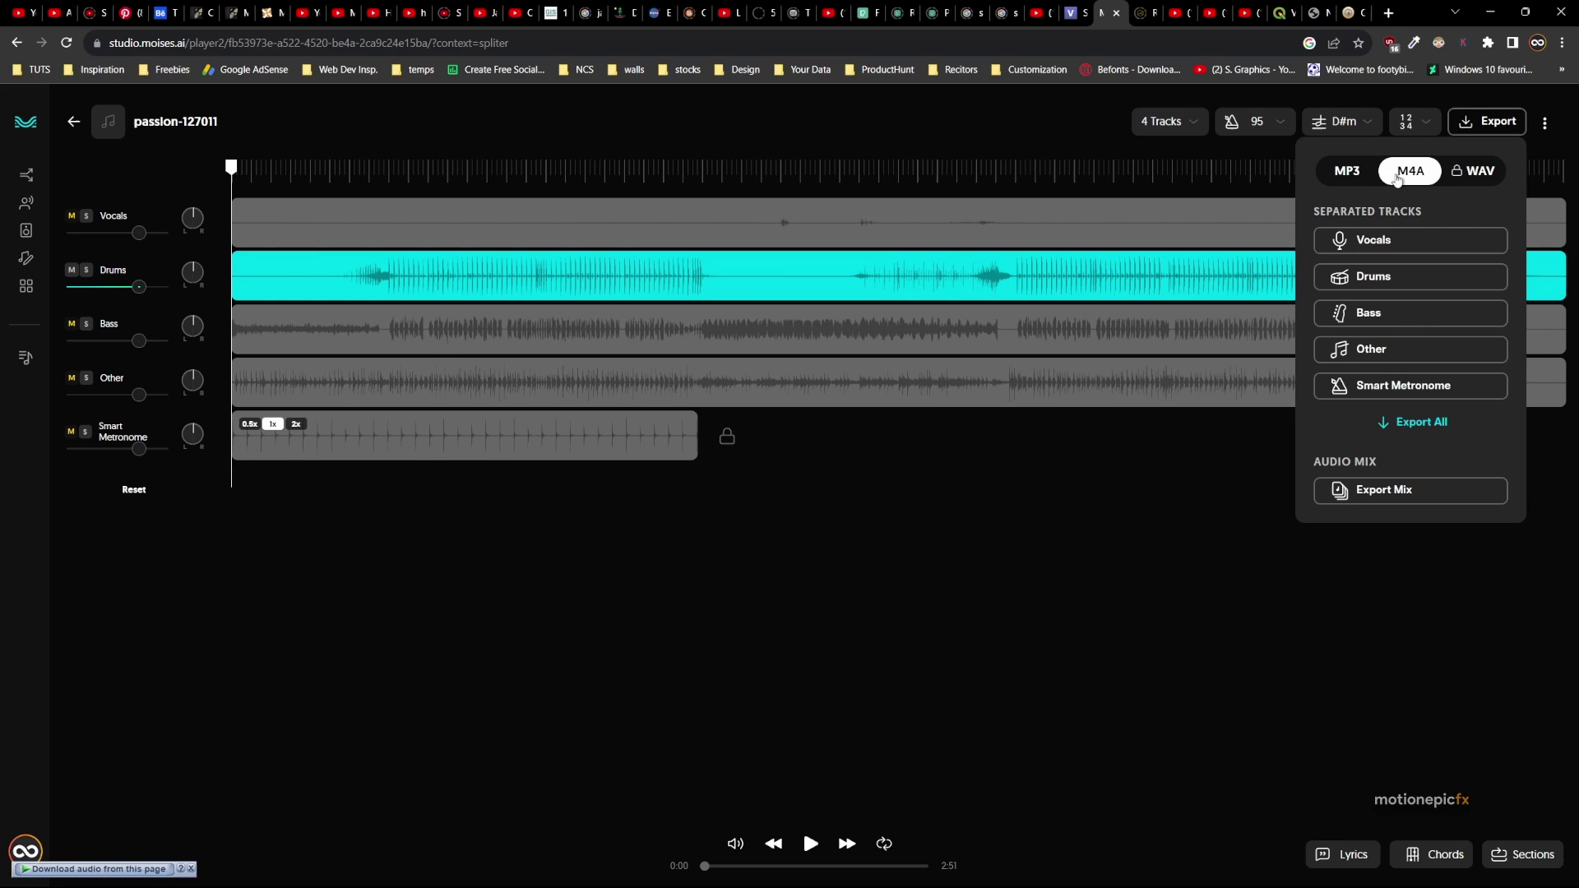
pyautogui.click(1337, 178)
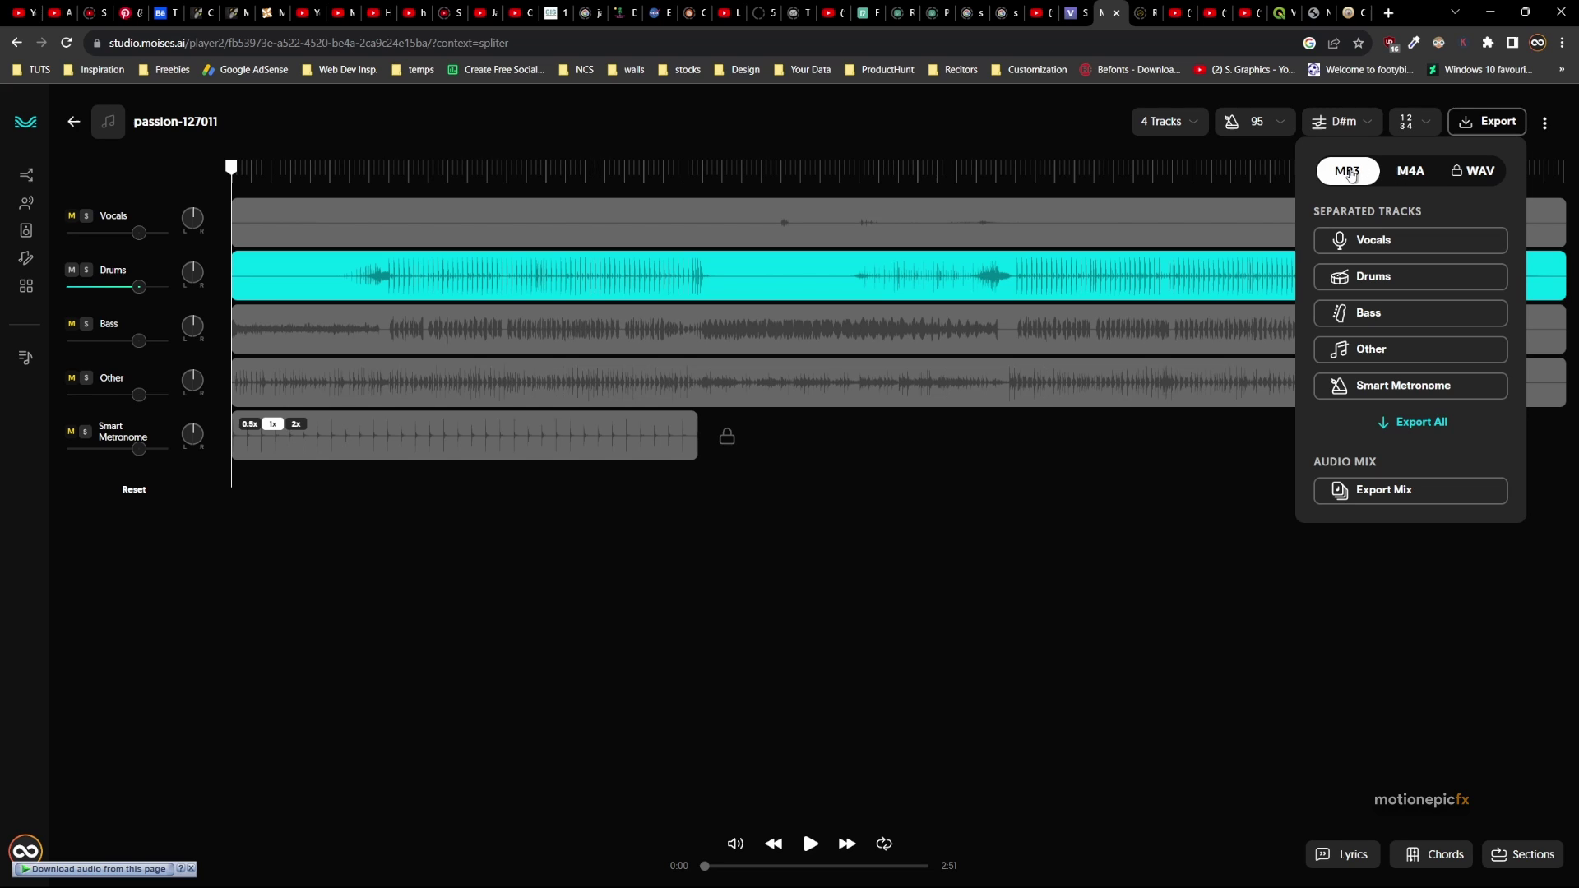
pyautogui.click(1423, 177)
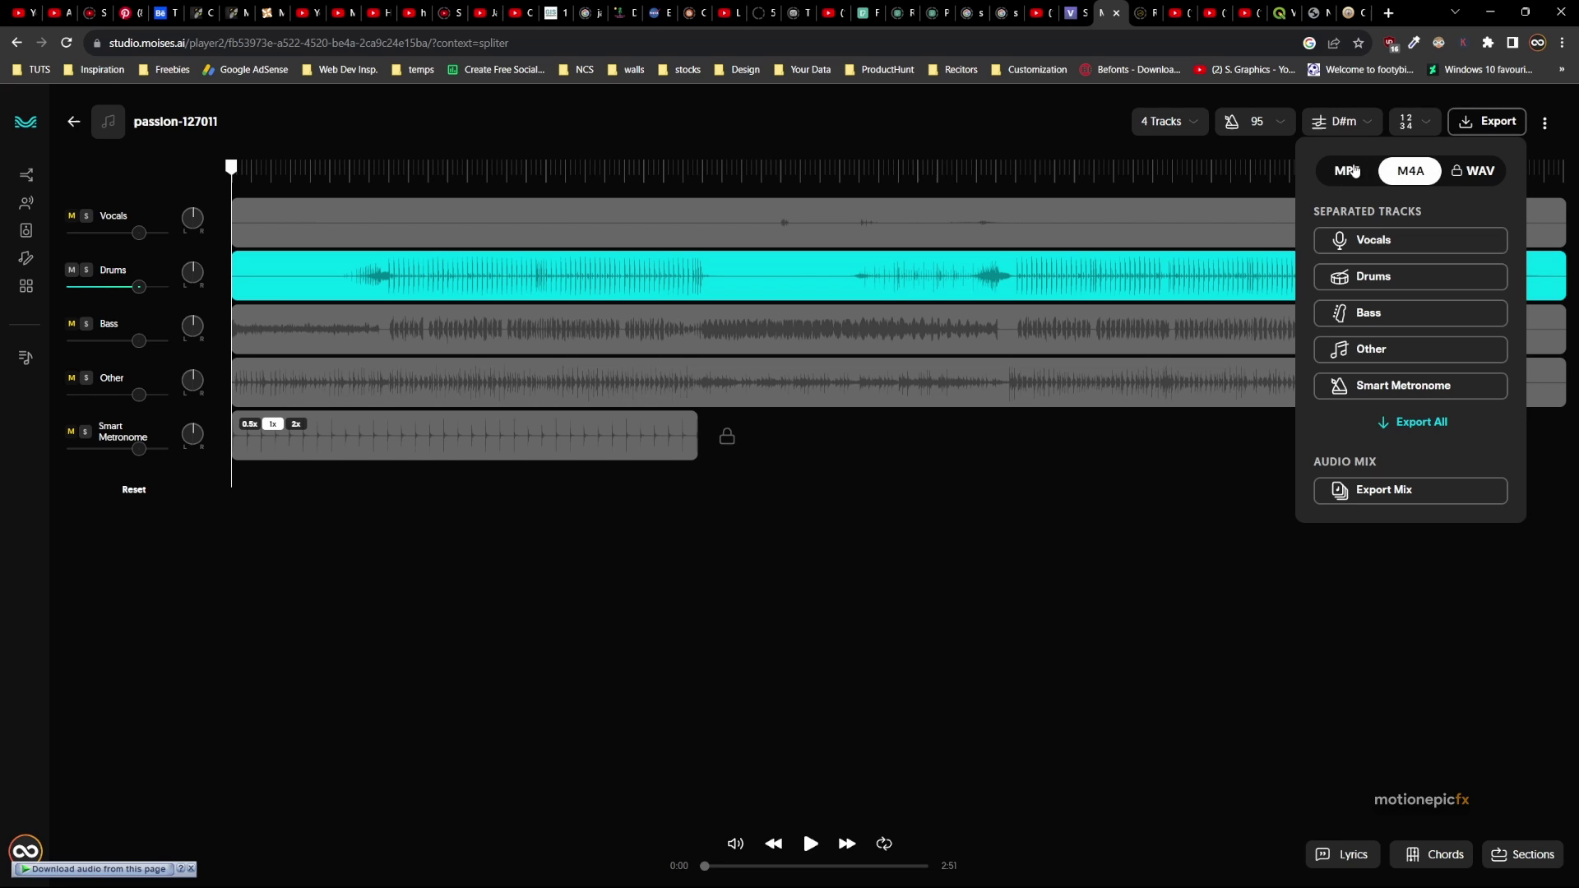
pyautogui.click(1355, 173)
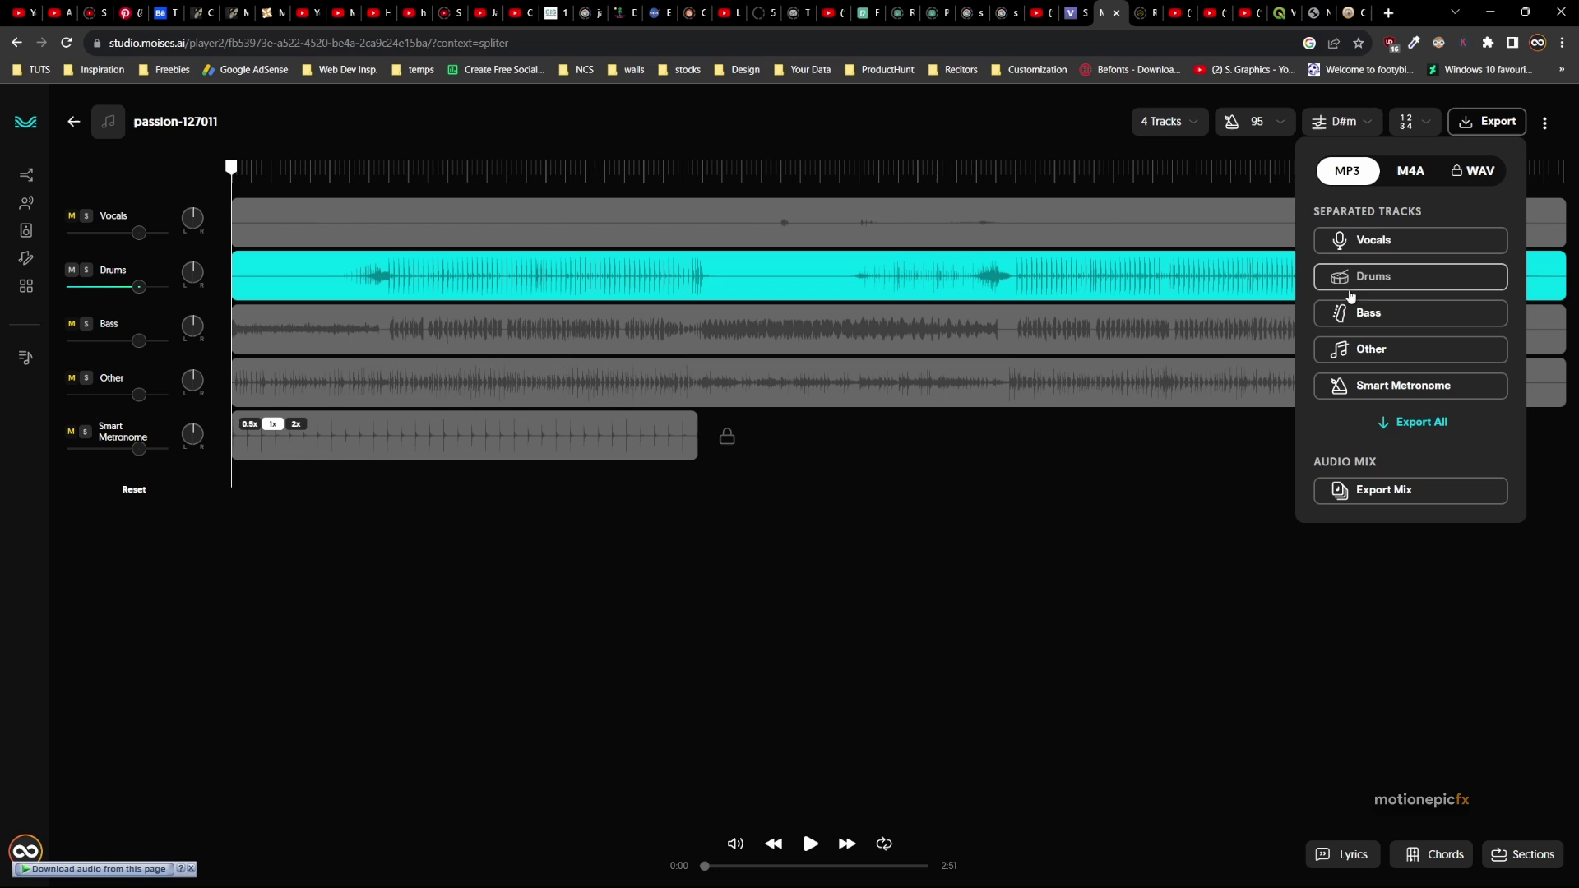
pyautogui.click(1374, 278)
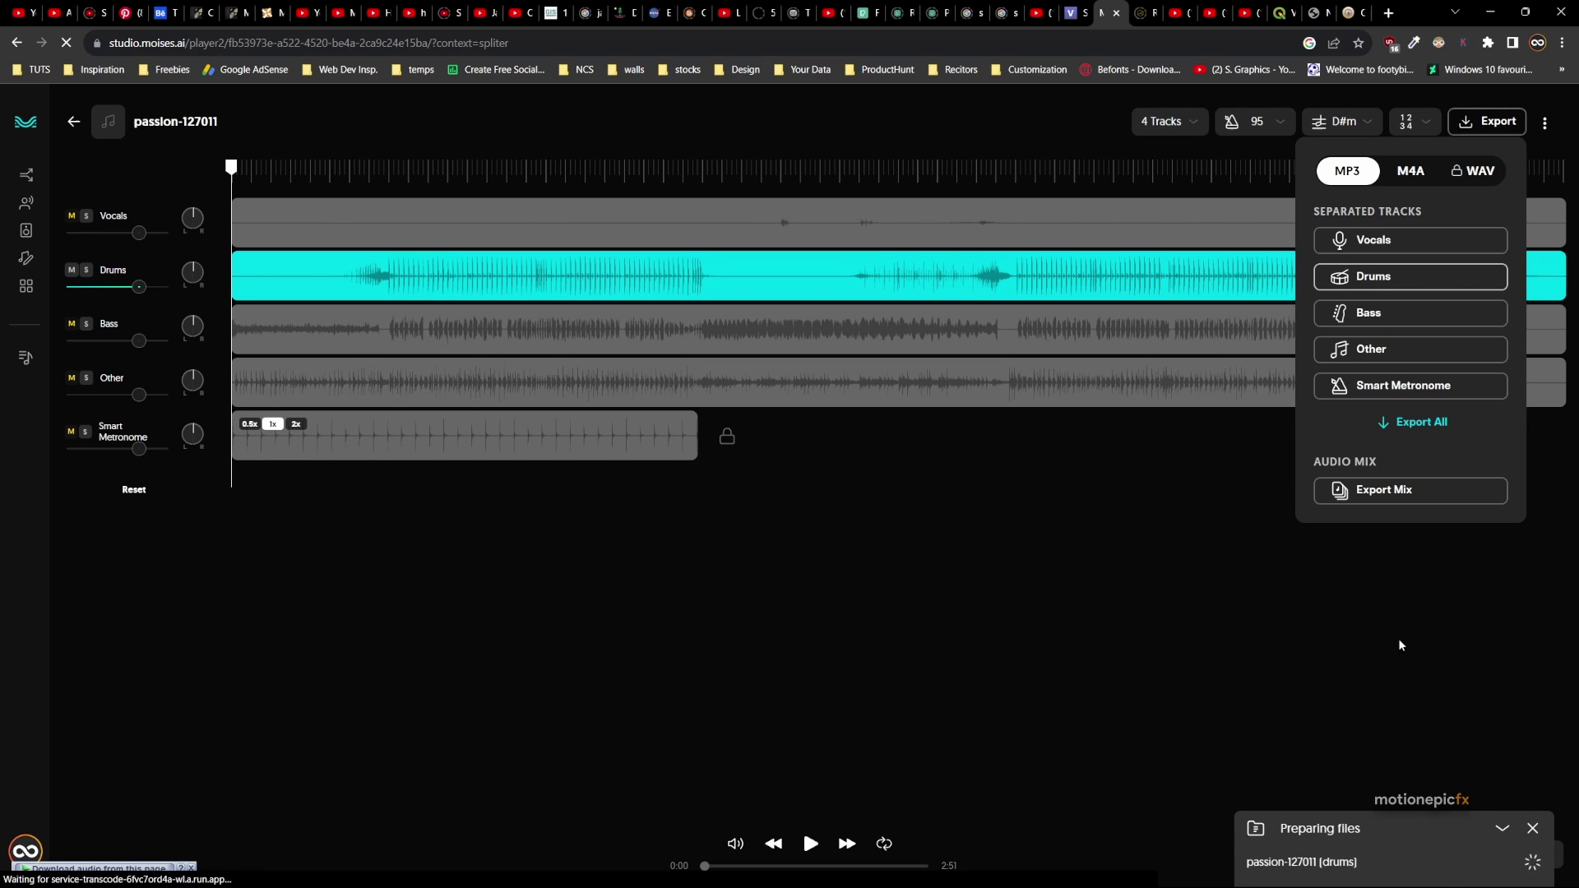
pyautogui.click(1533, 862)
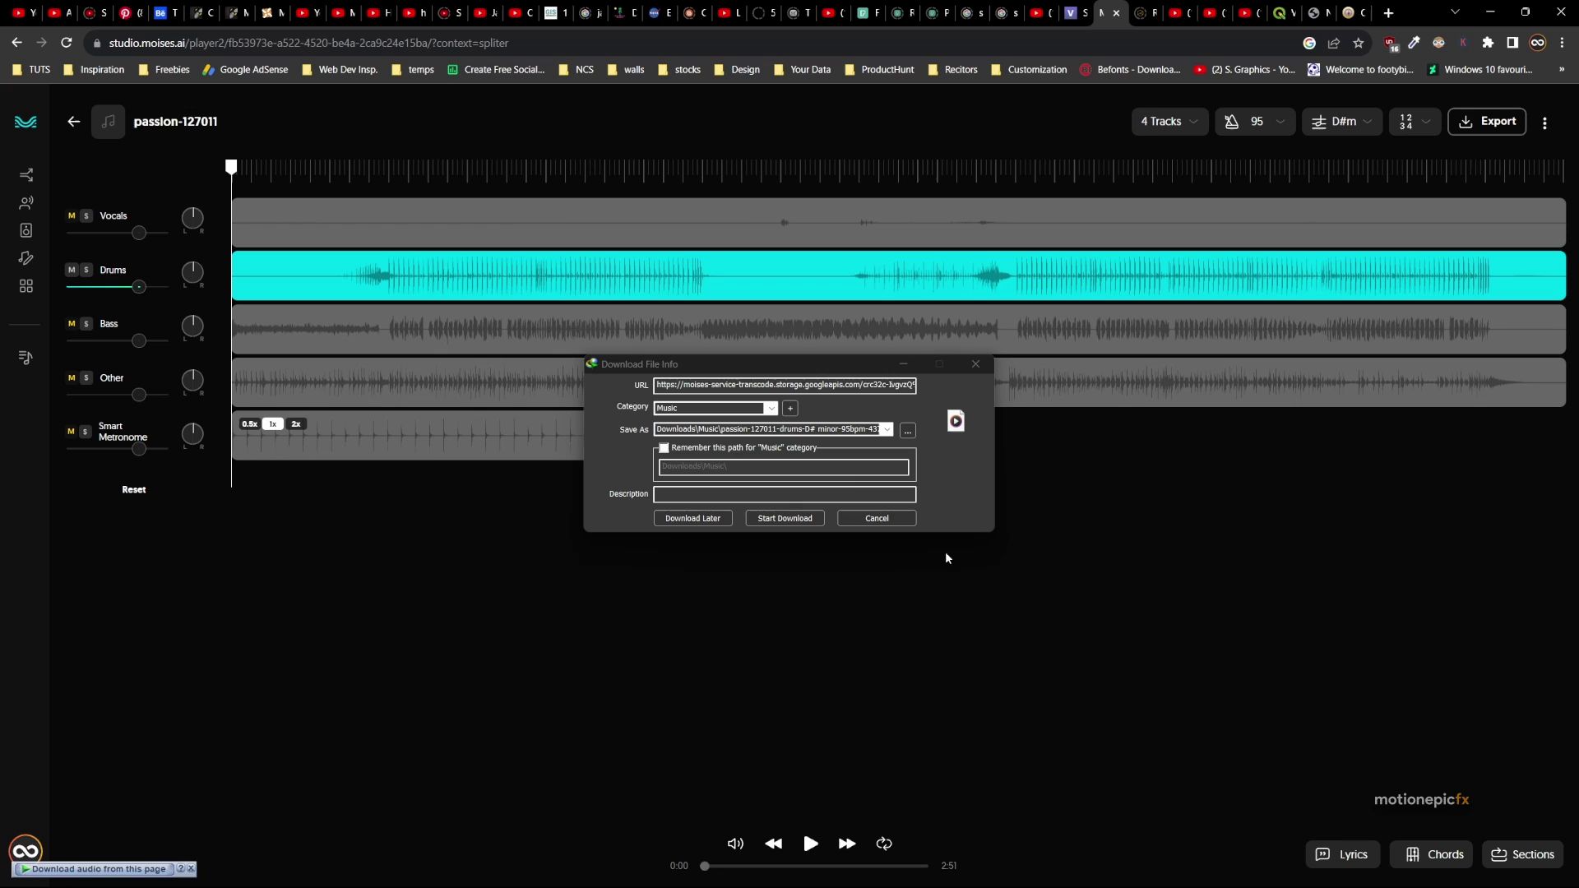
pyautogui.click(876, 518)
pyautogui.click(743, 518)
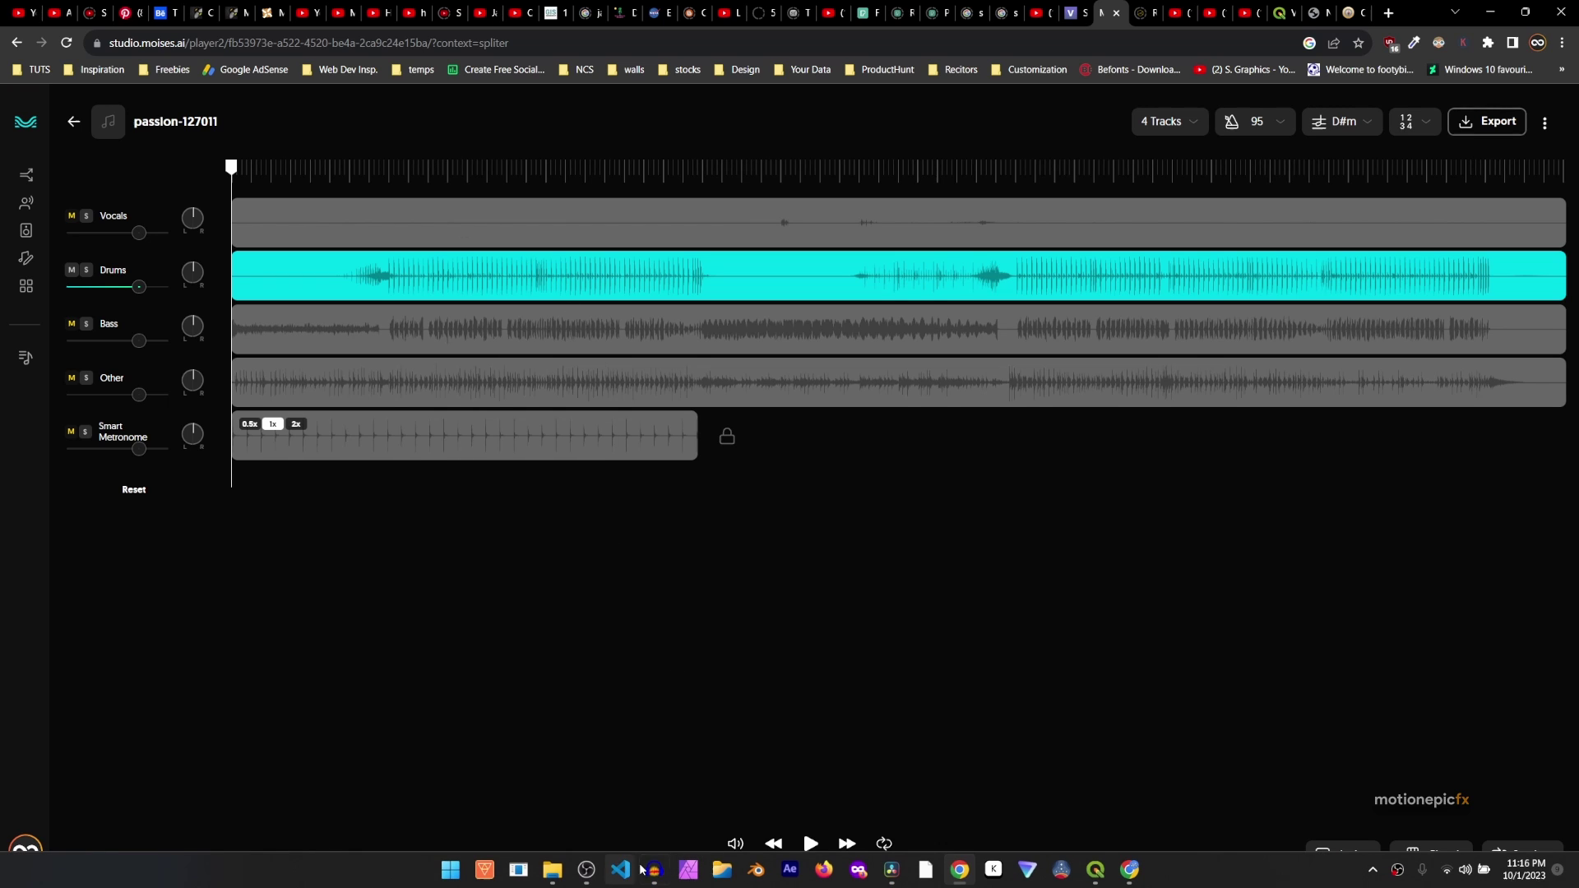
pyautogui.hotkey('alt', 'Tab')
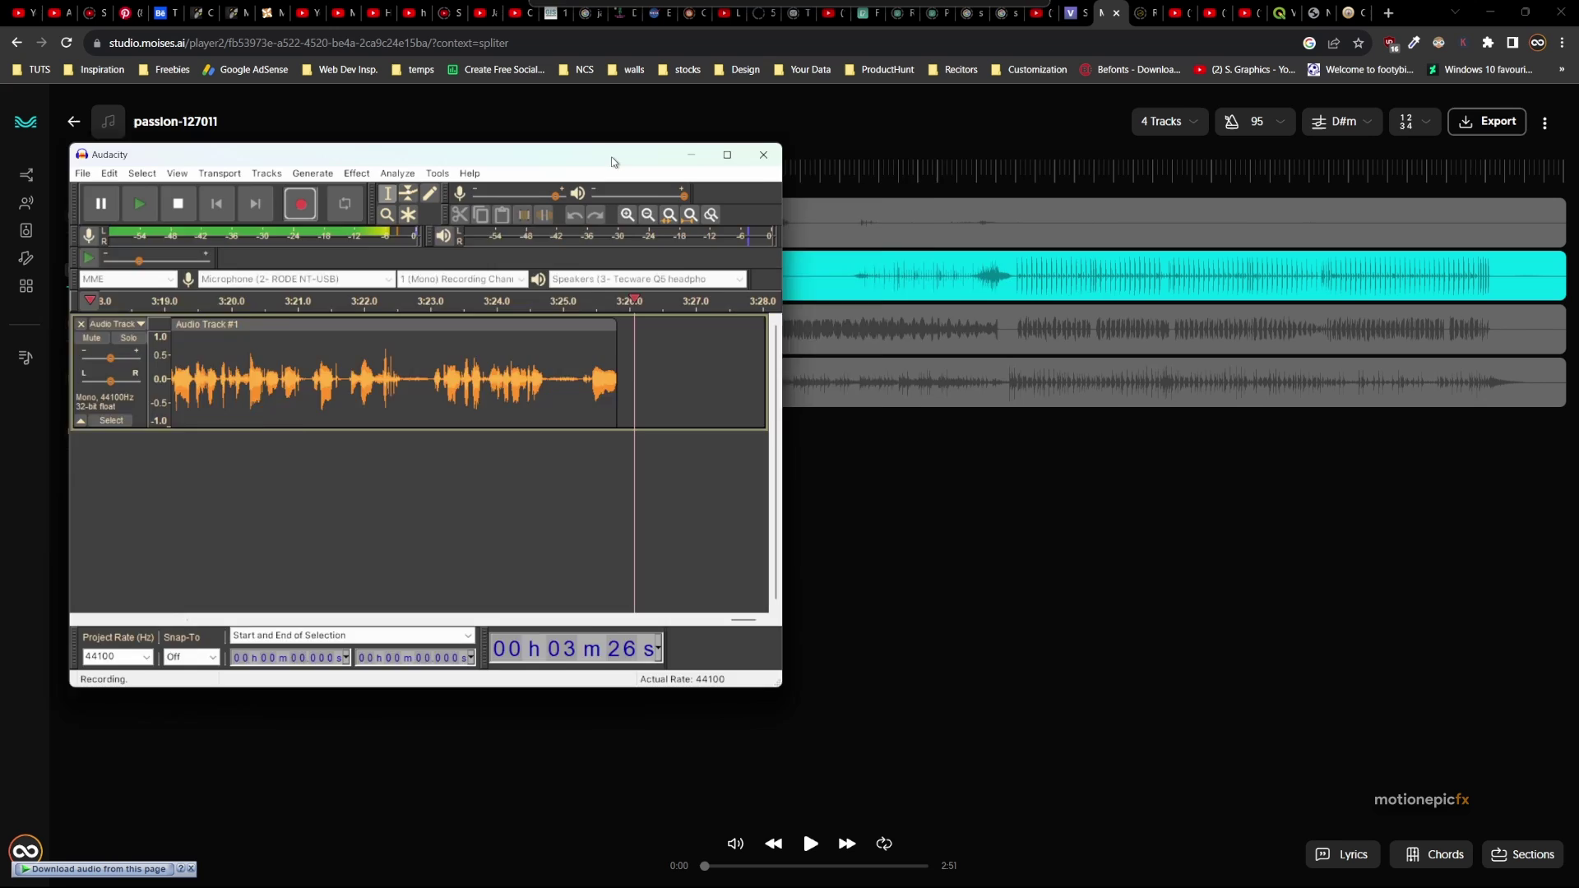
pyautogui.moveTo(610, 156); pyautogui.dragTo(931, 185)
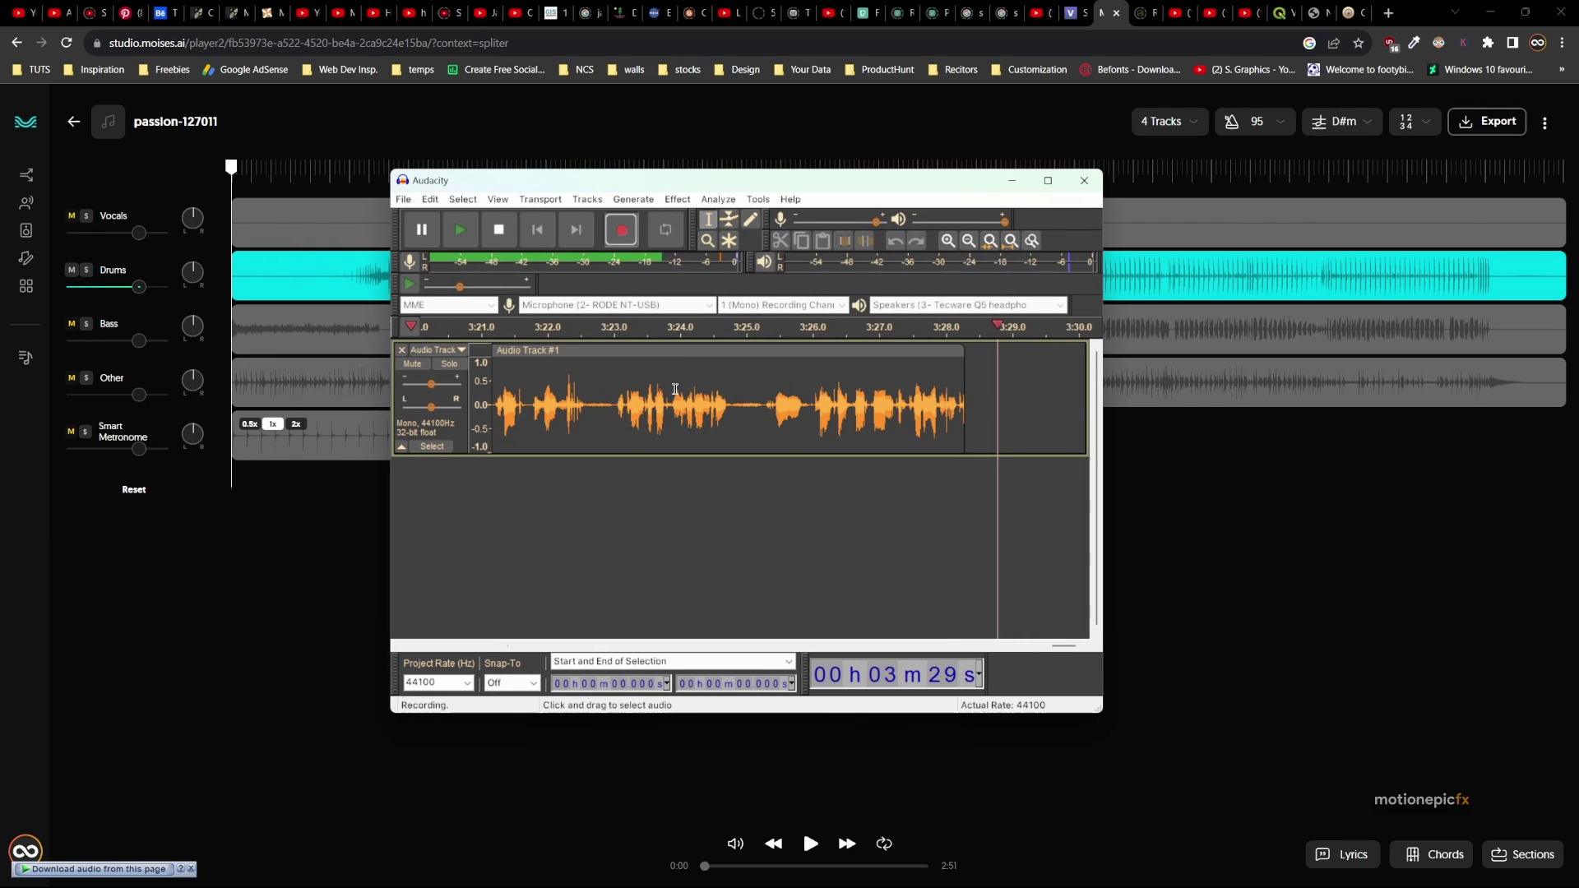
pyautogui.click(404, 200)
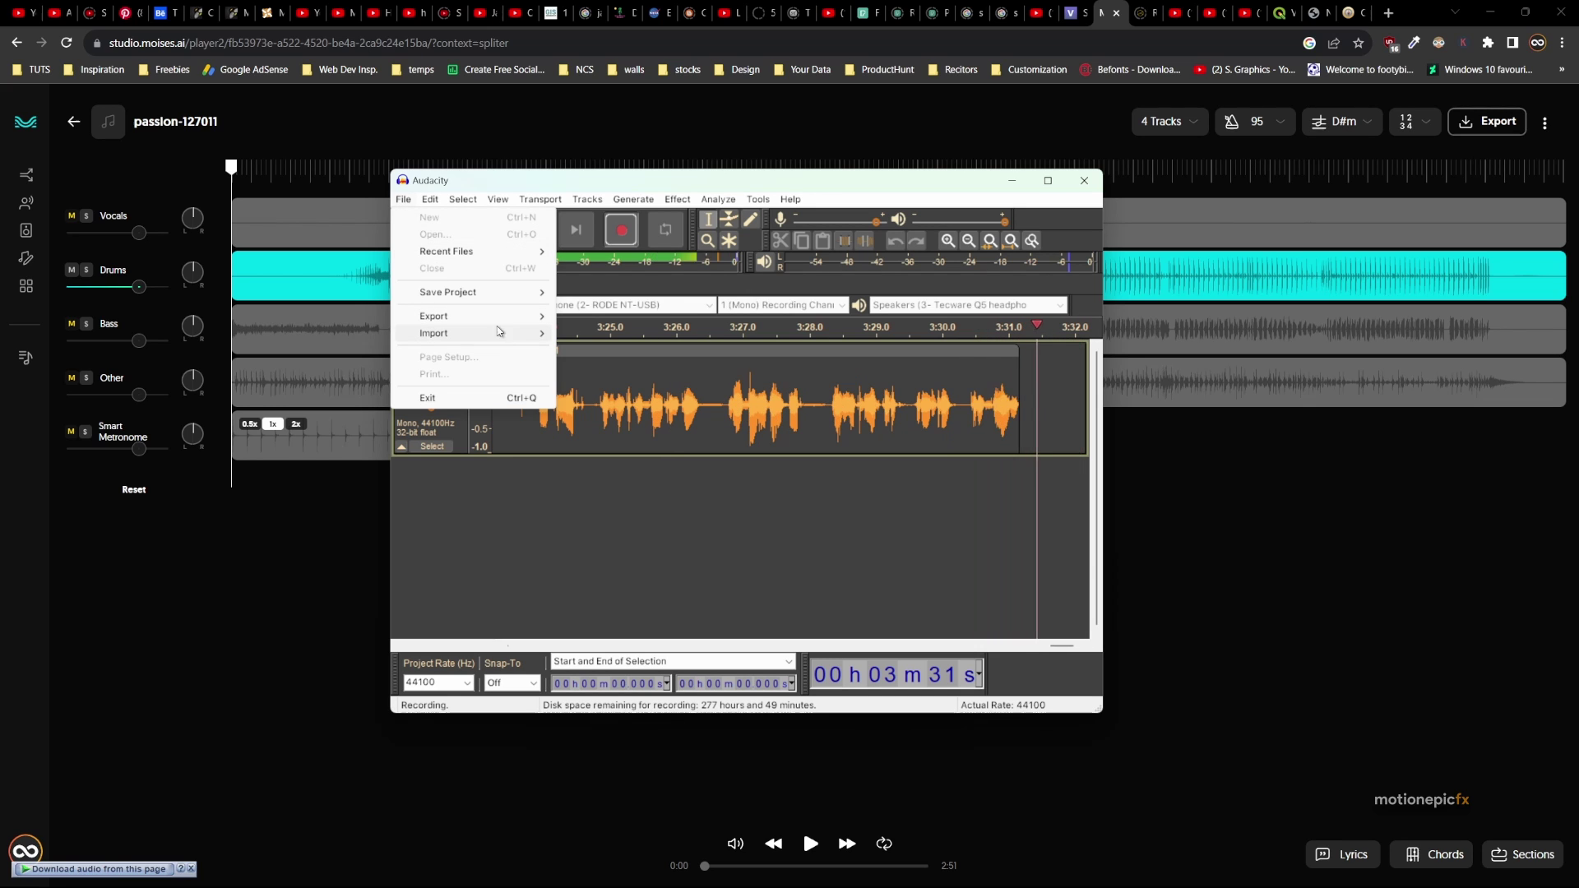
pyautogui.moveTo(494, 333)
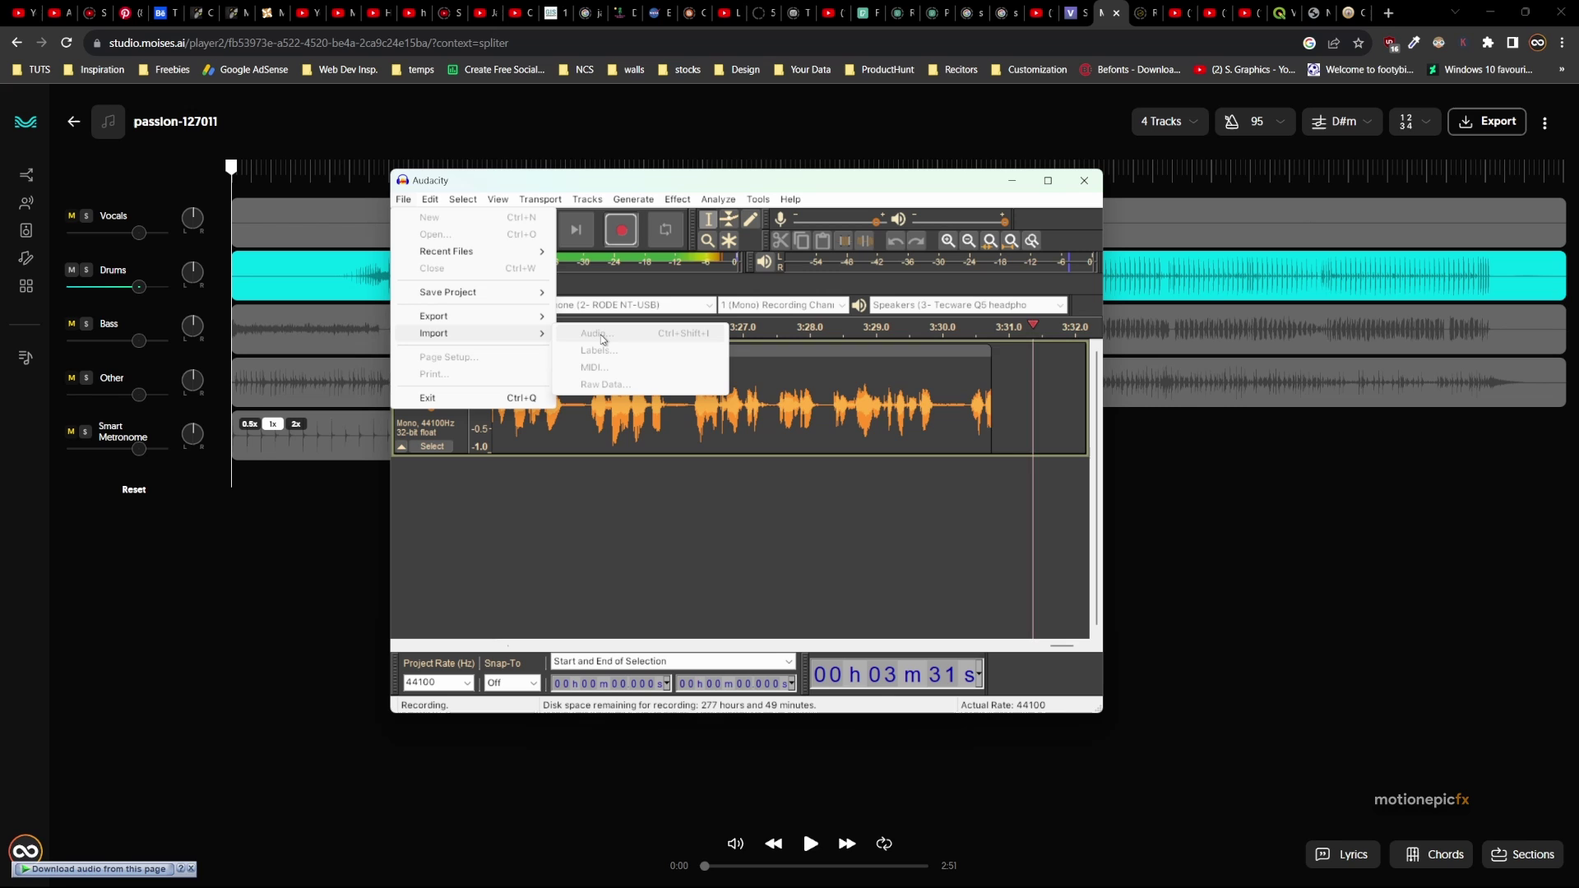
pyautogui.click(623, 504)
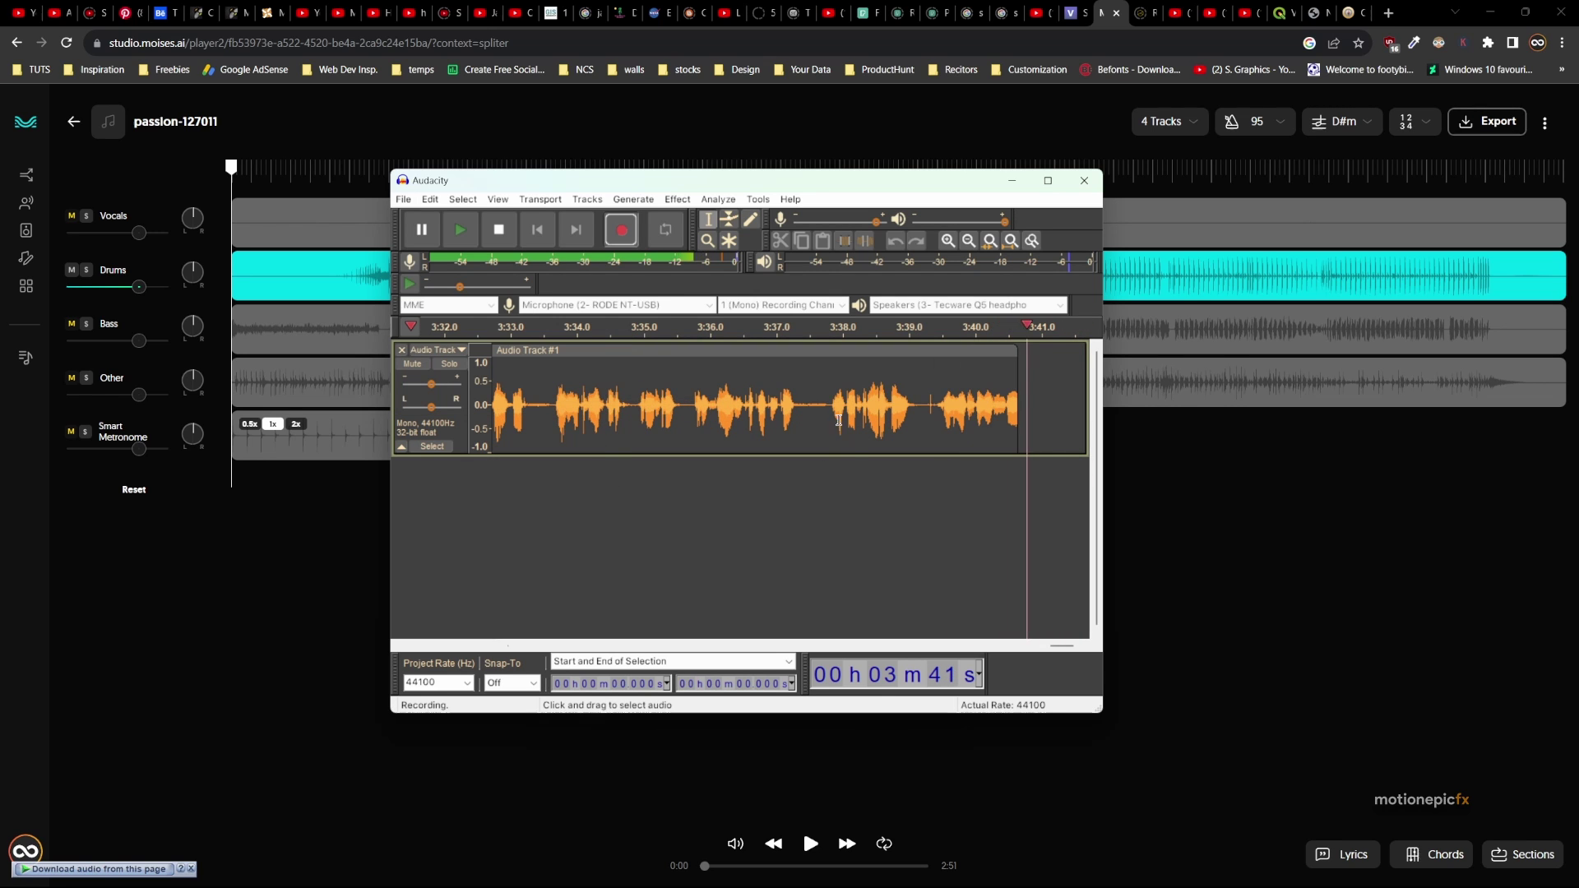
pyautogui.click(403, 200)
pyautogui.moveTo(494, 317)
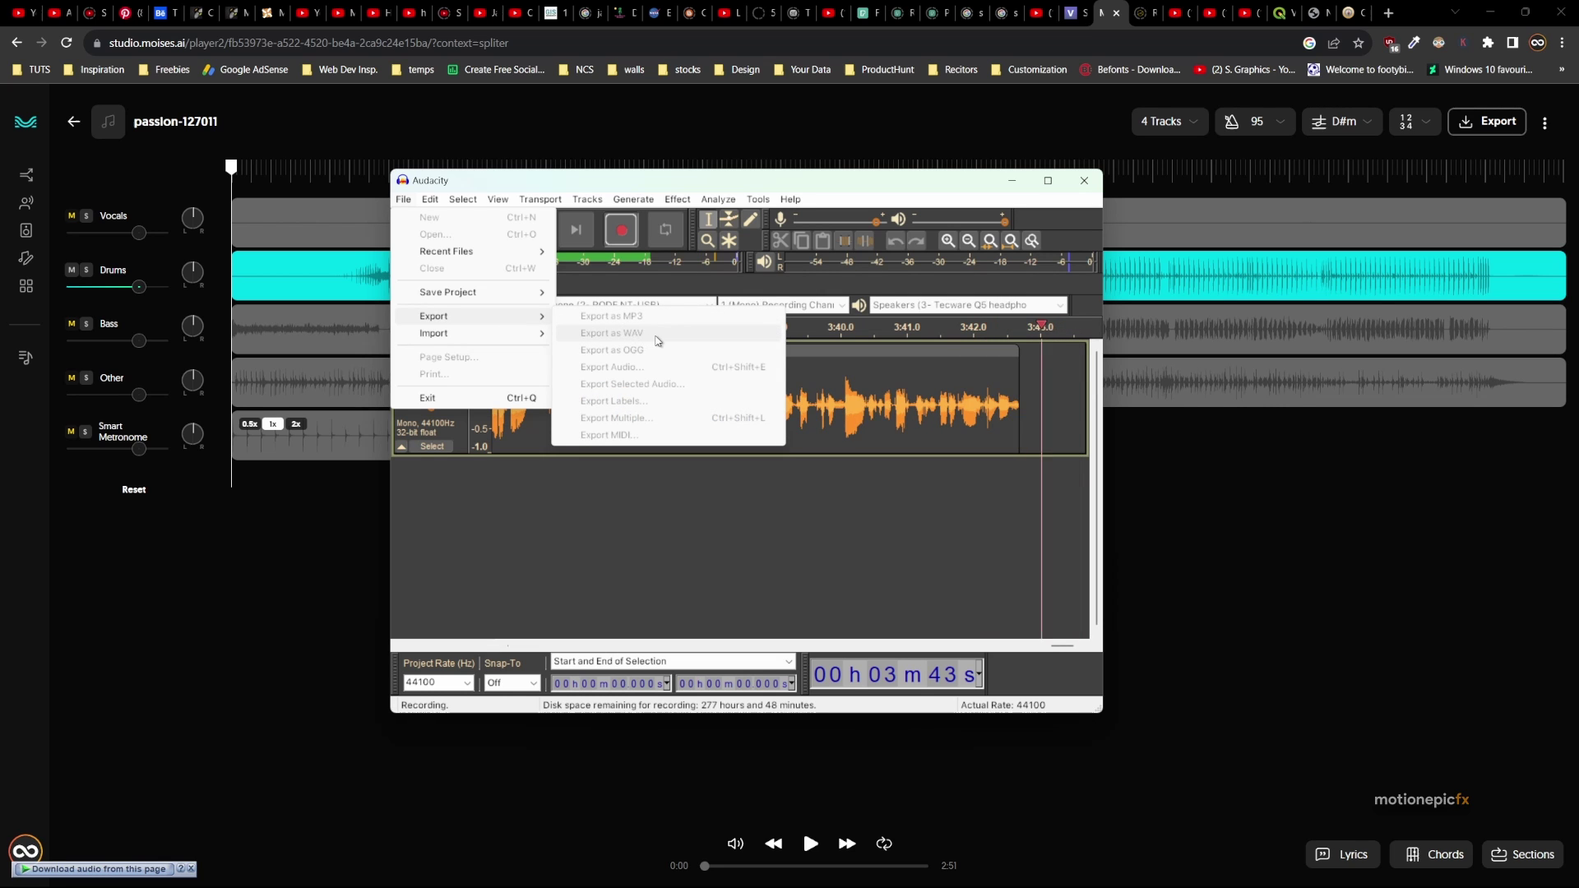
pyautogui.click(1012, 180)
pyautogui.click(1012, 180)
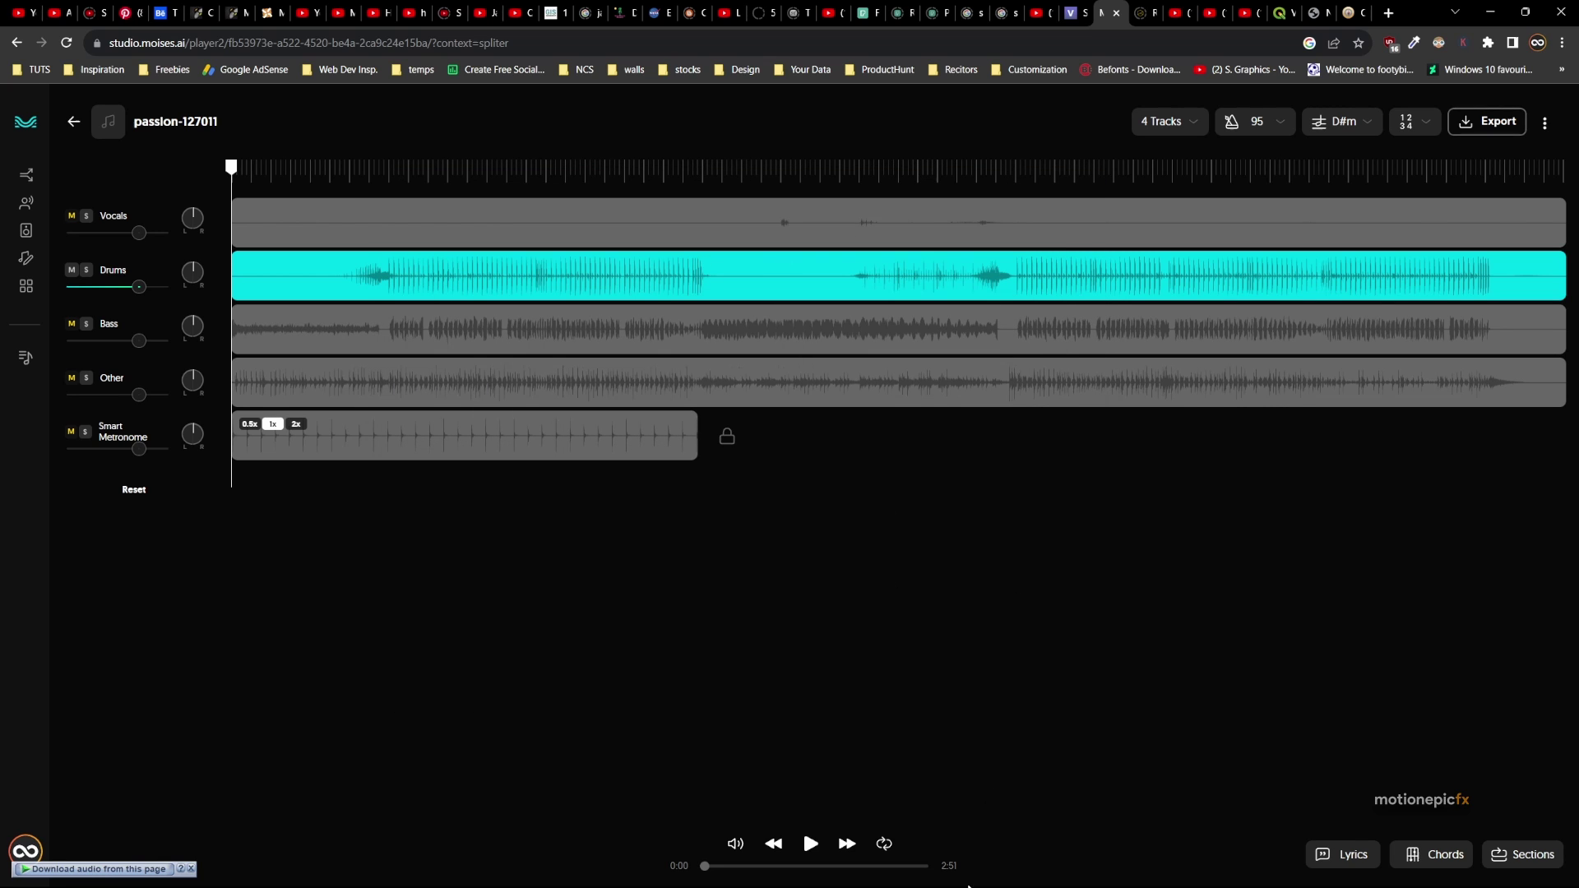
# Add the pexels stock clip to the Media Pool, then remove it from the timeline.
pyautogui.click(892, 869)
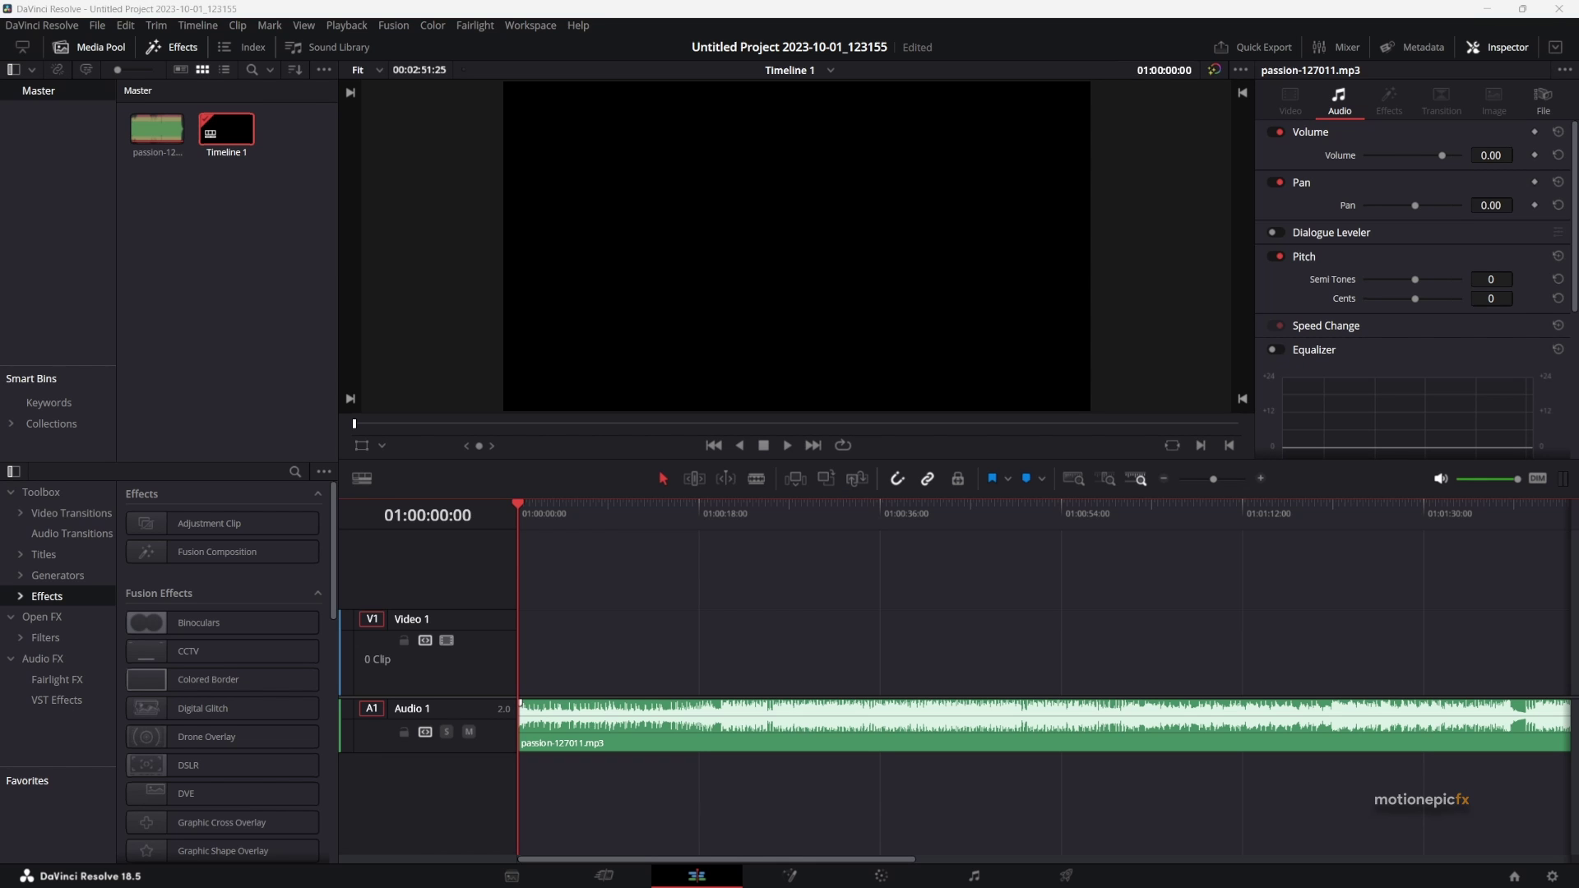
pyautogui.moveTo(0, 206); pyautogui.dragTo(251, 246)
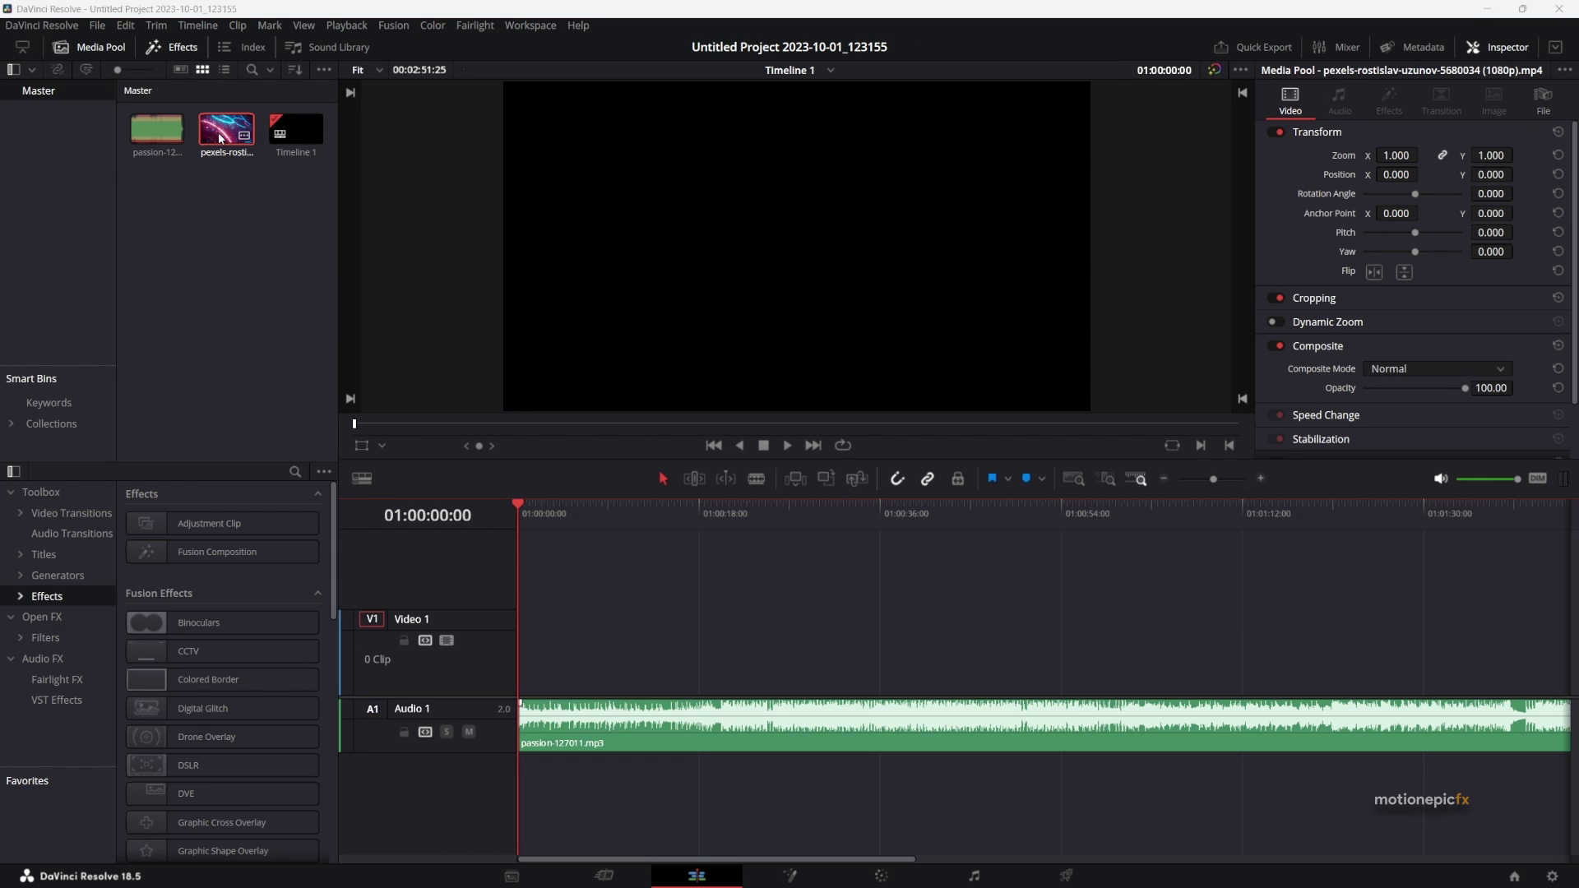
pyautogui.moveTo(238, 135); pyautogui.dragTo(537, 656)
pyautogui.press('Delete')
# Lay a Fusion Composition on Video 1 spanning the full song and open it in Fusion.
pyautogui.moveTo(1215, 480); pyautogui.dragTo(1206, 481)
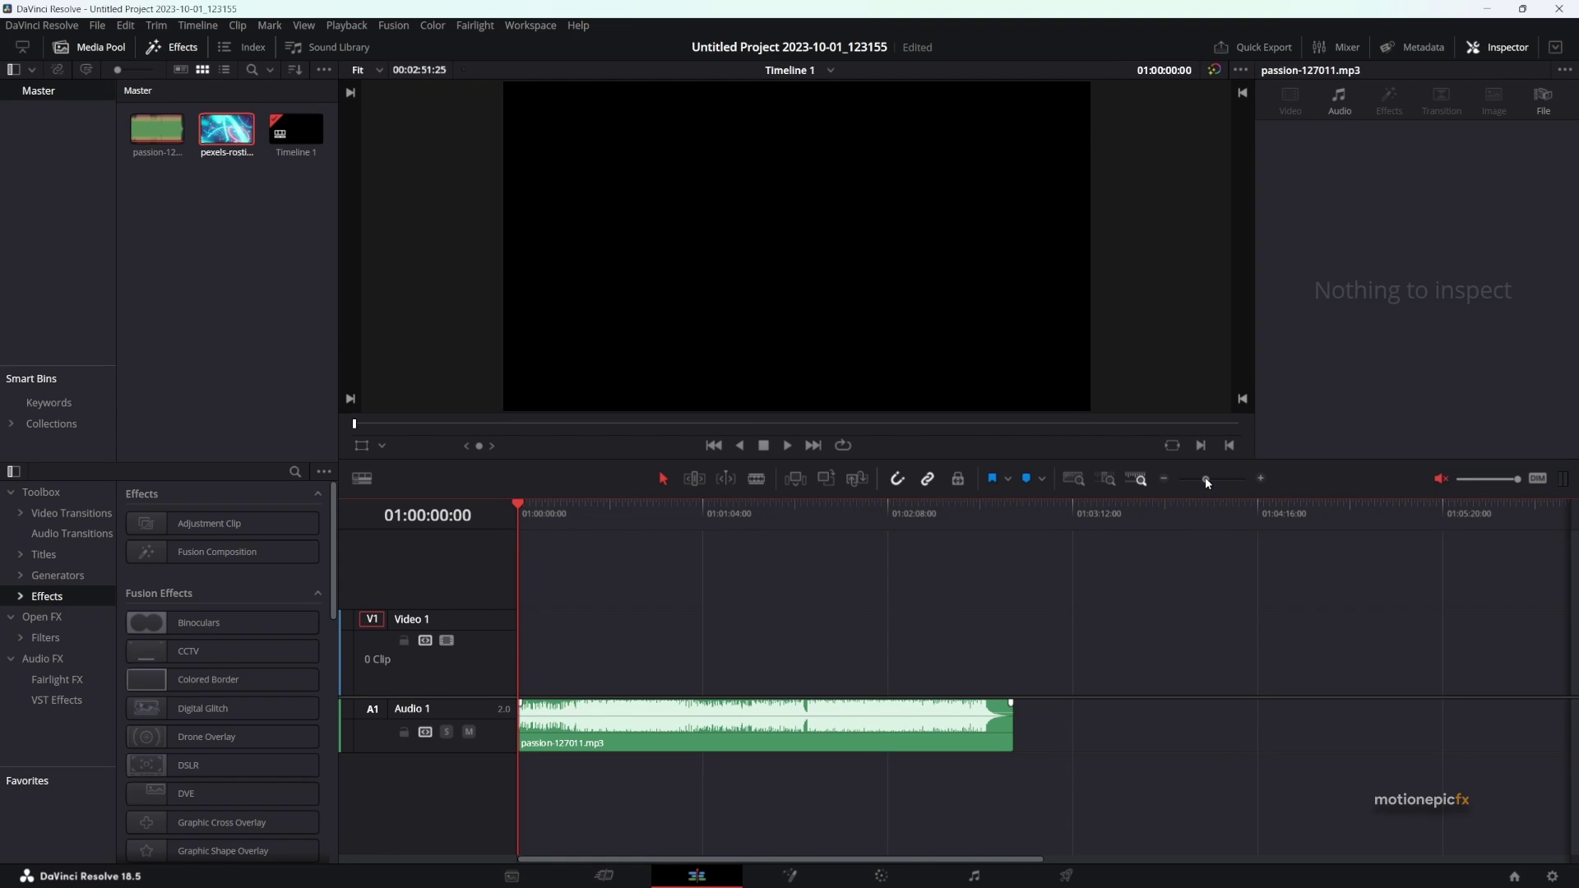
pyautogui.moveTo(216, 555); pyautogui.dragTo(1382, 649)
pyautogui.scroll(2, 535, 658)
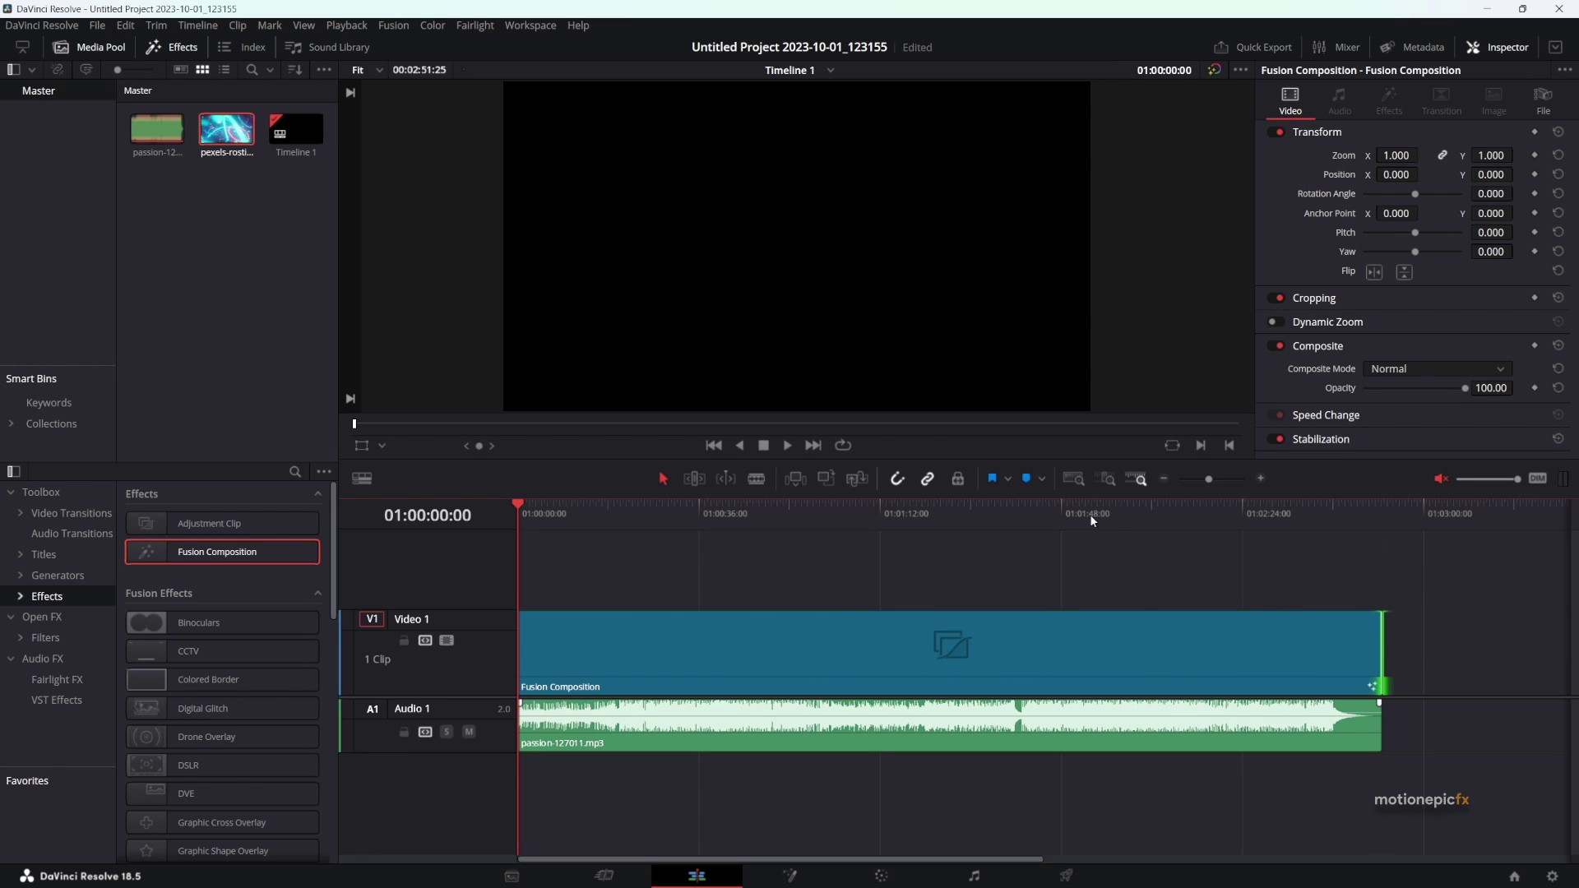
pyautogui.hotkey('shift', '5')
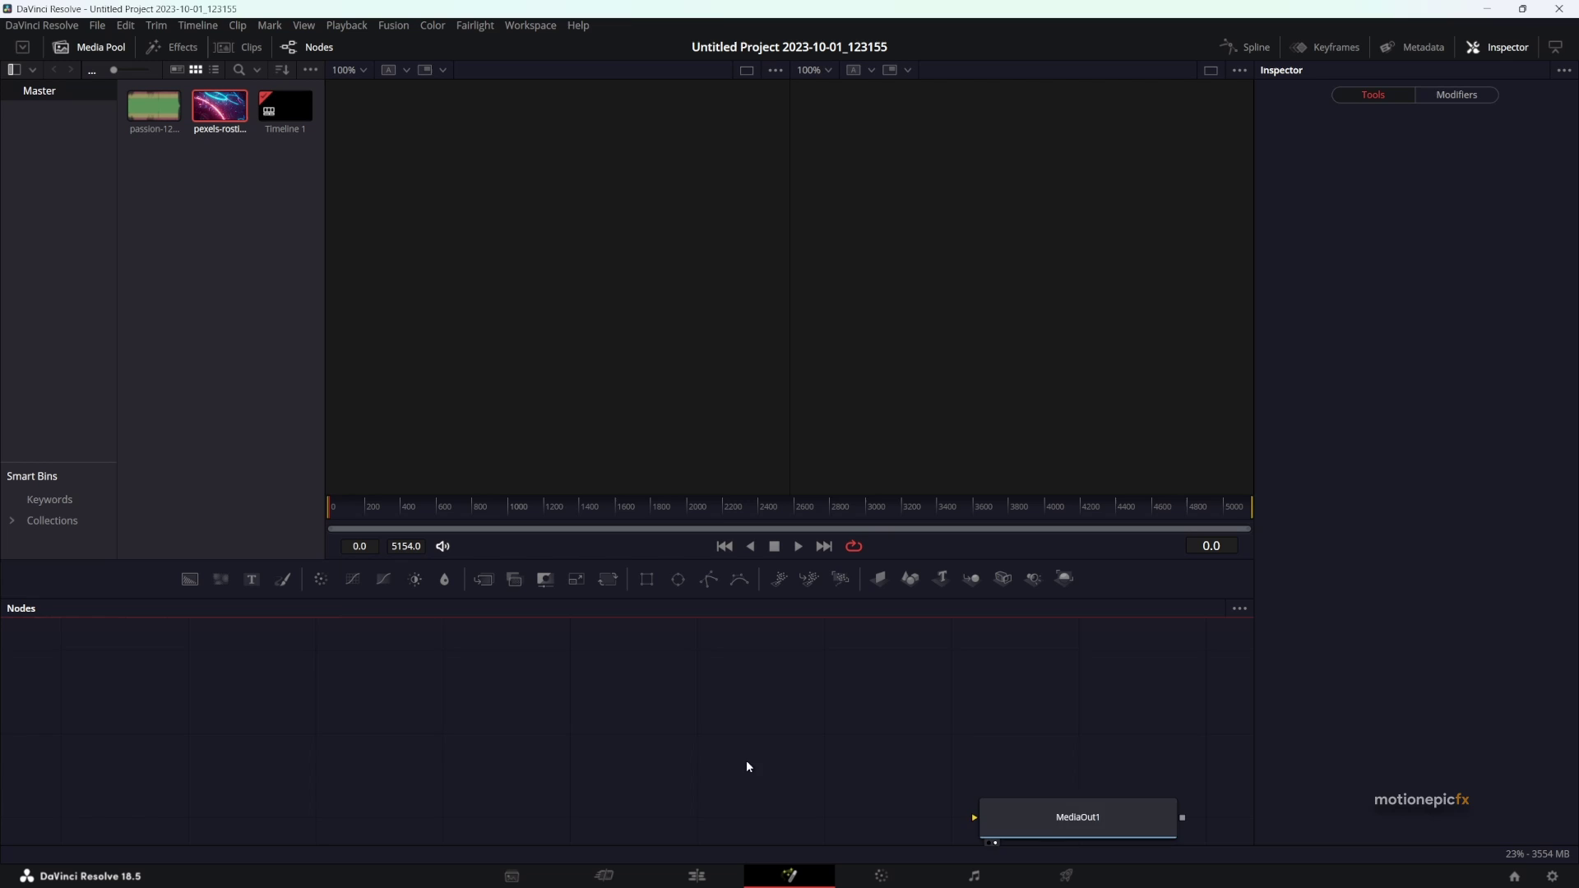
# Add the pexels clip as a looping MediaIn1 node and switch to a single viewer.
pyautogui.moveTo(227, 122); pyautogui.dragTo(1048, 747)
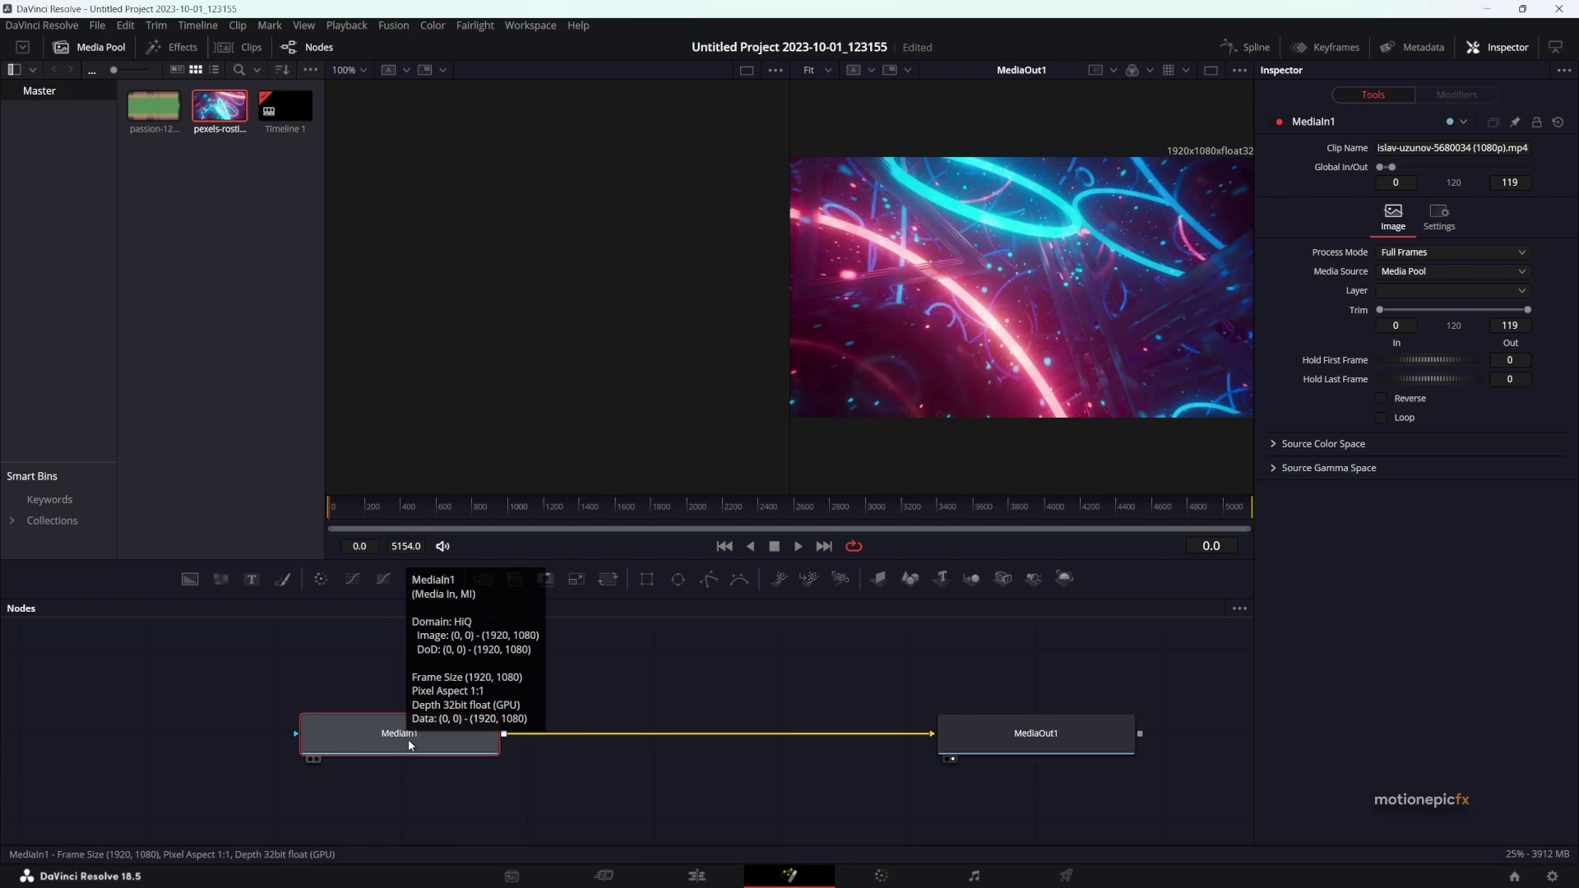
pyautogui.click(1381, 418)
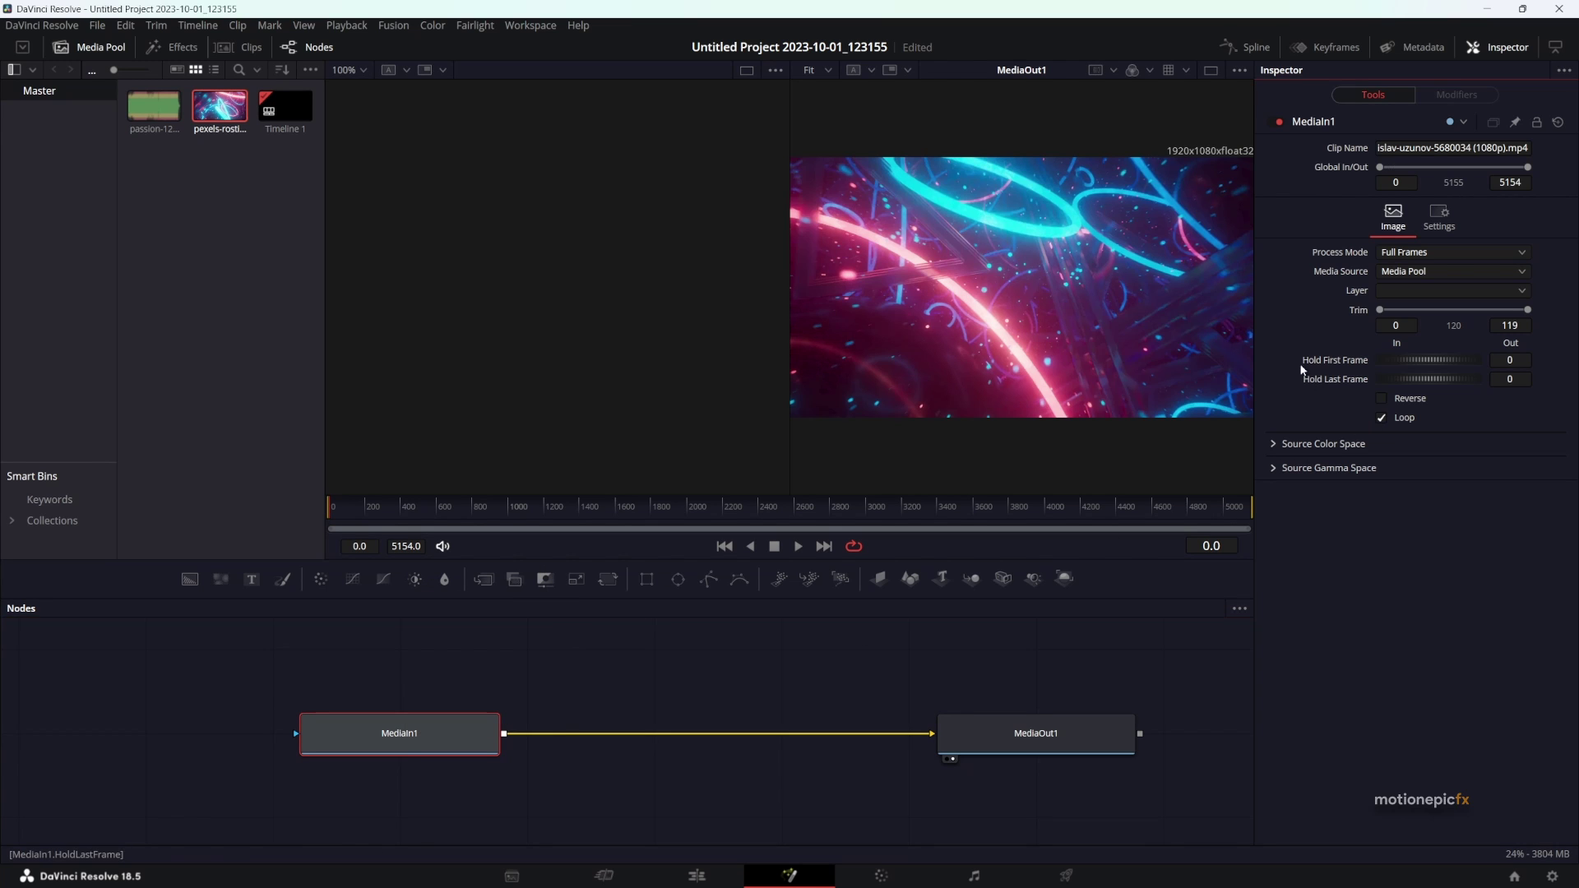
pyautogui.click(1210, 71)
# Scrub and play the composition with the Media Pool hidden to preview it.
pyautogui.moveTo(480, 508); pyautogui.dragTo(1008, 506)
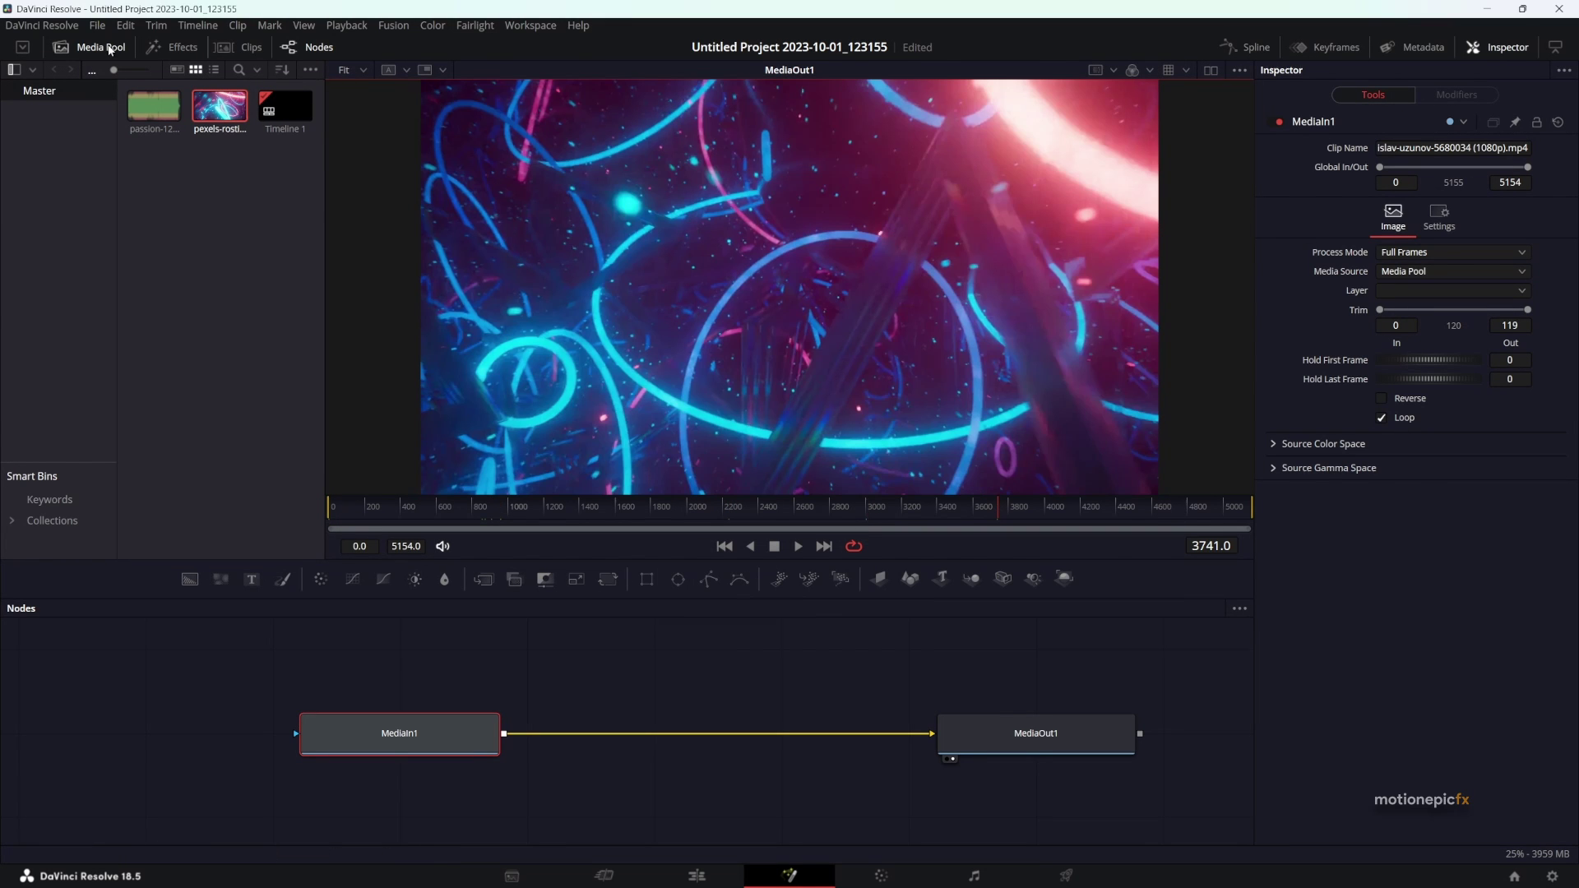
pyautogui.click(60, 47)
pyautogui.click(445, 745)
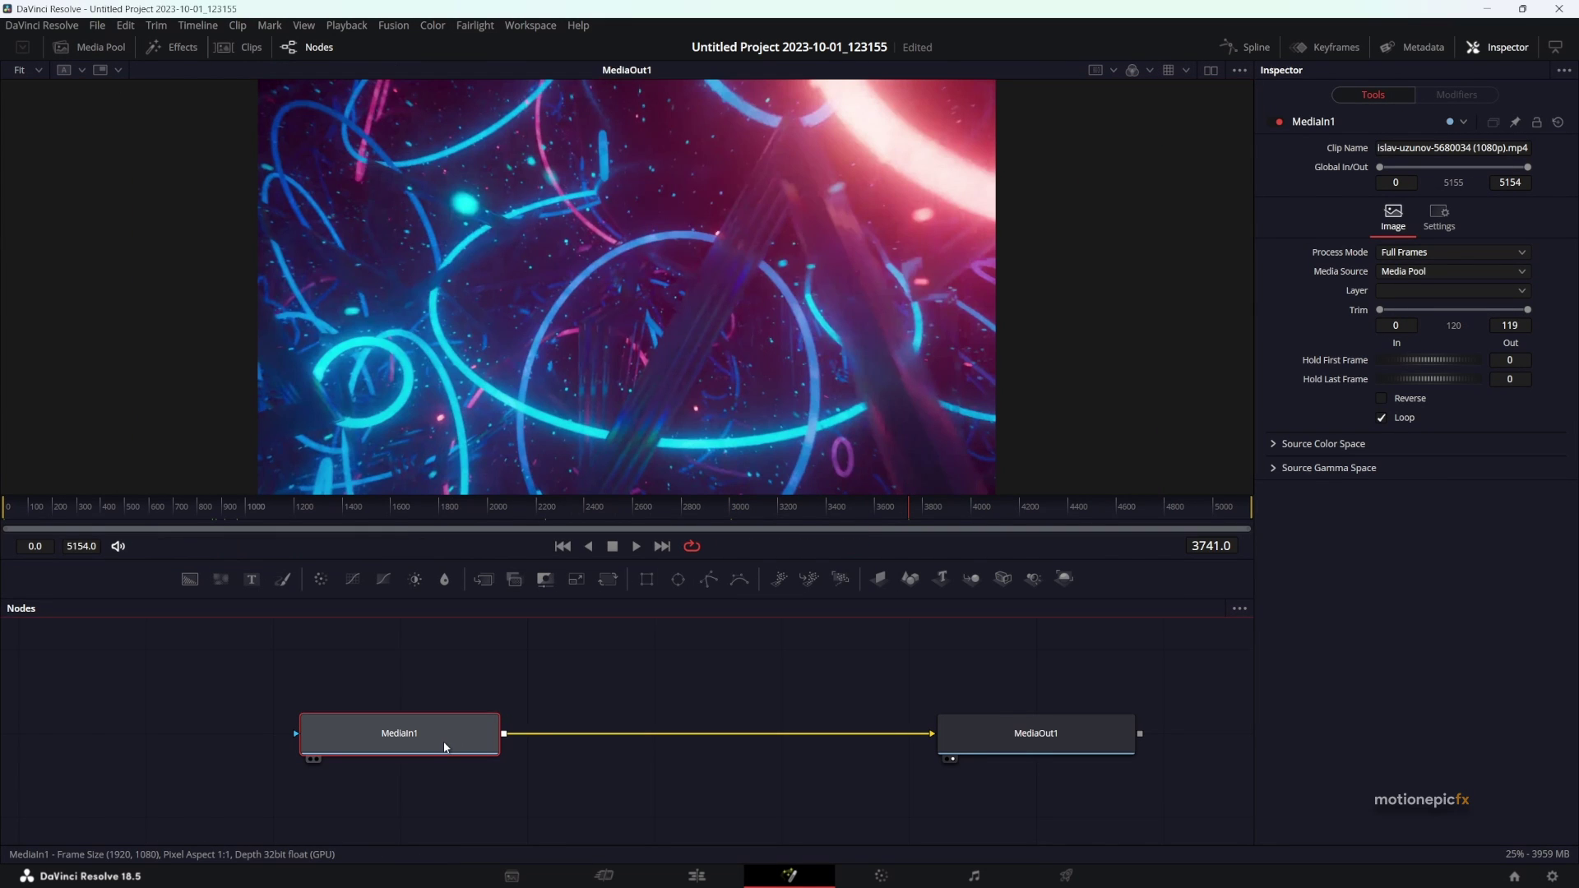
pyautogui.press('space')
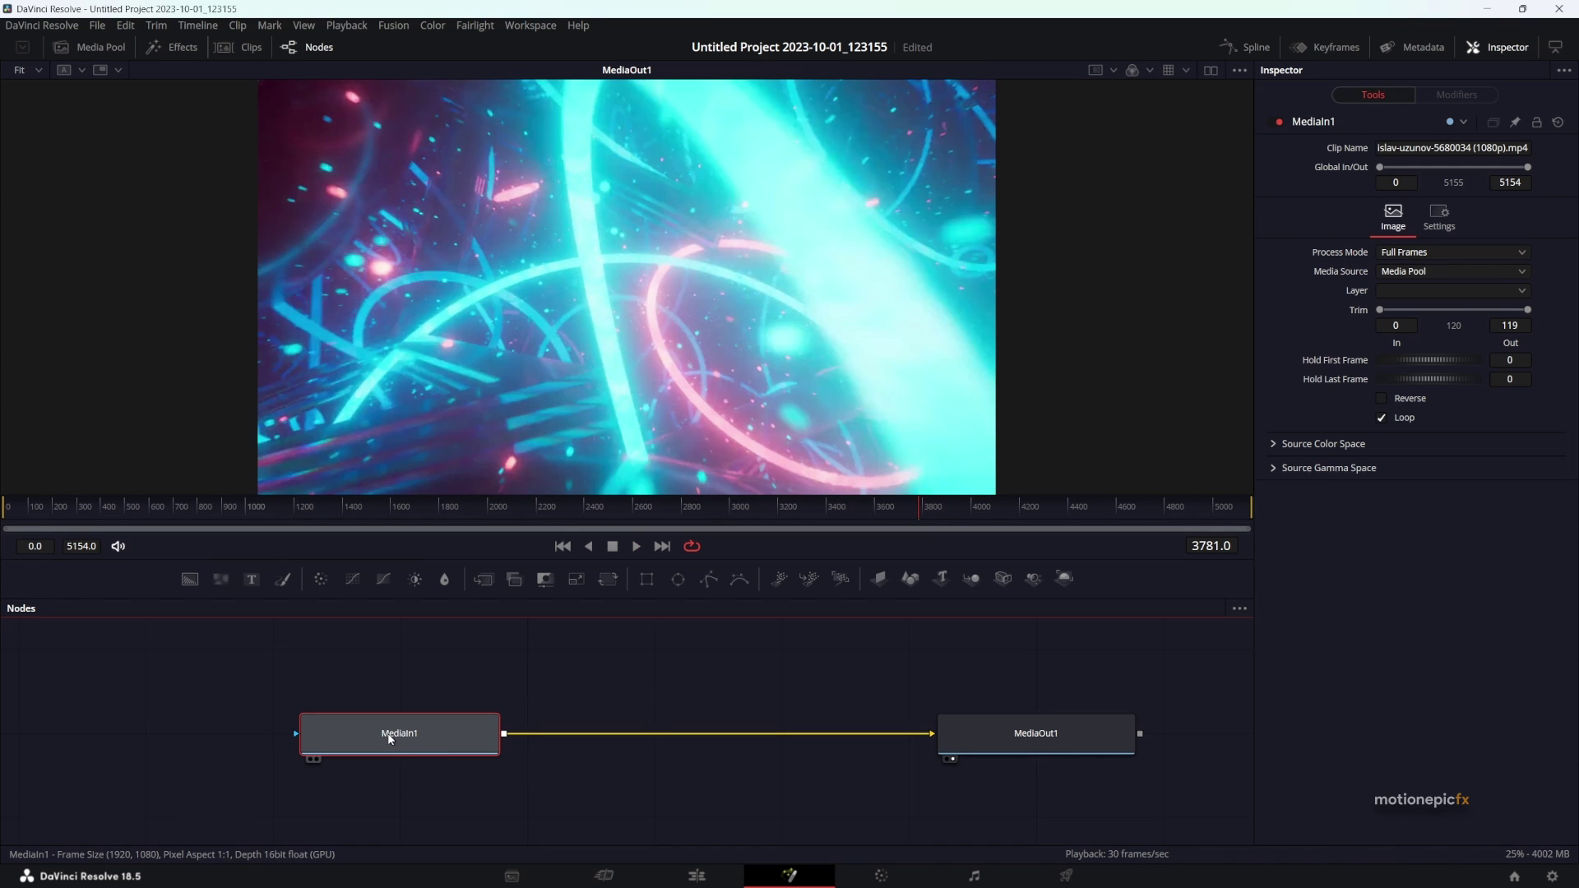
pyautogui.hotkey('shift', 'space')
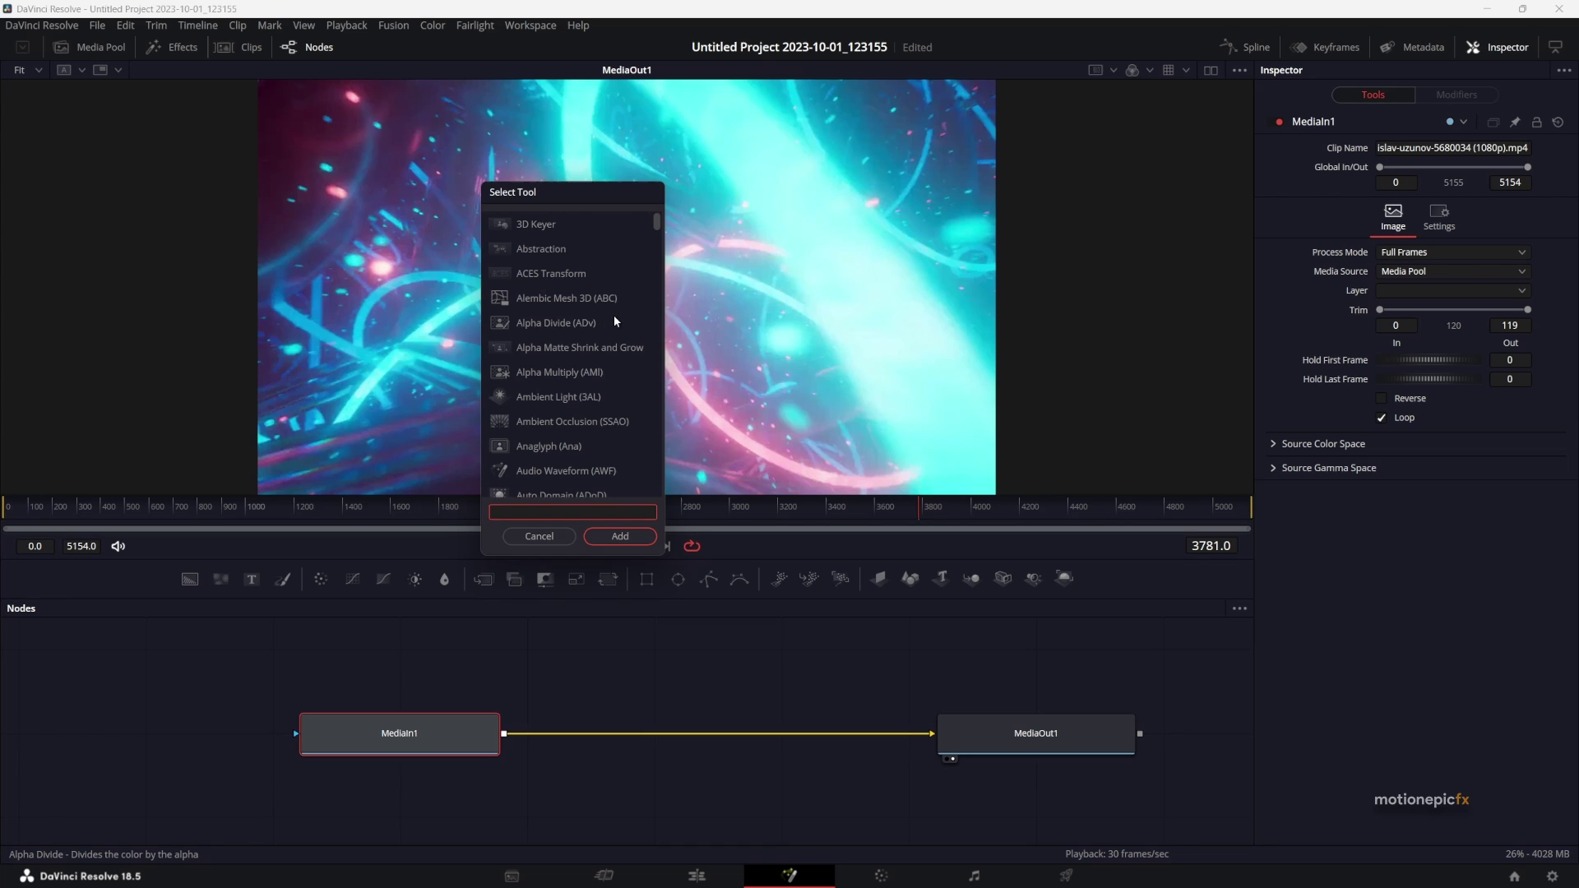
# Insert a Glow node before MediaOut1 with Glow Size 4.7, Glow 0.417 and Blend about 0.866.
pyautogui.write('g')
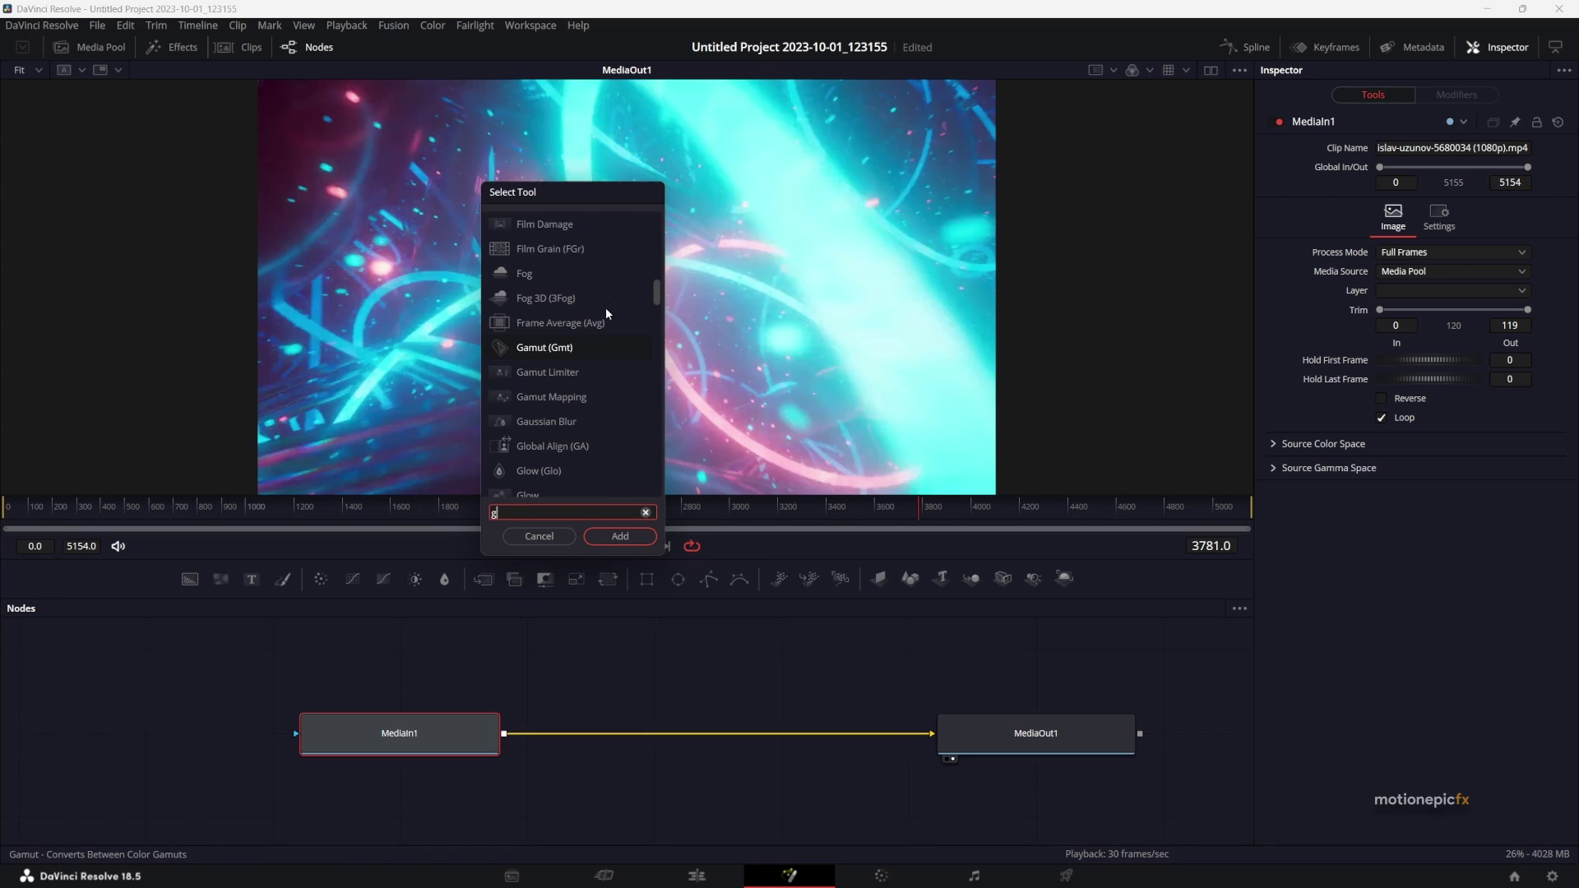
pyautogui.write('low')
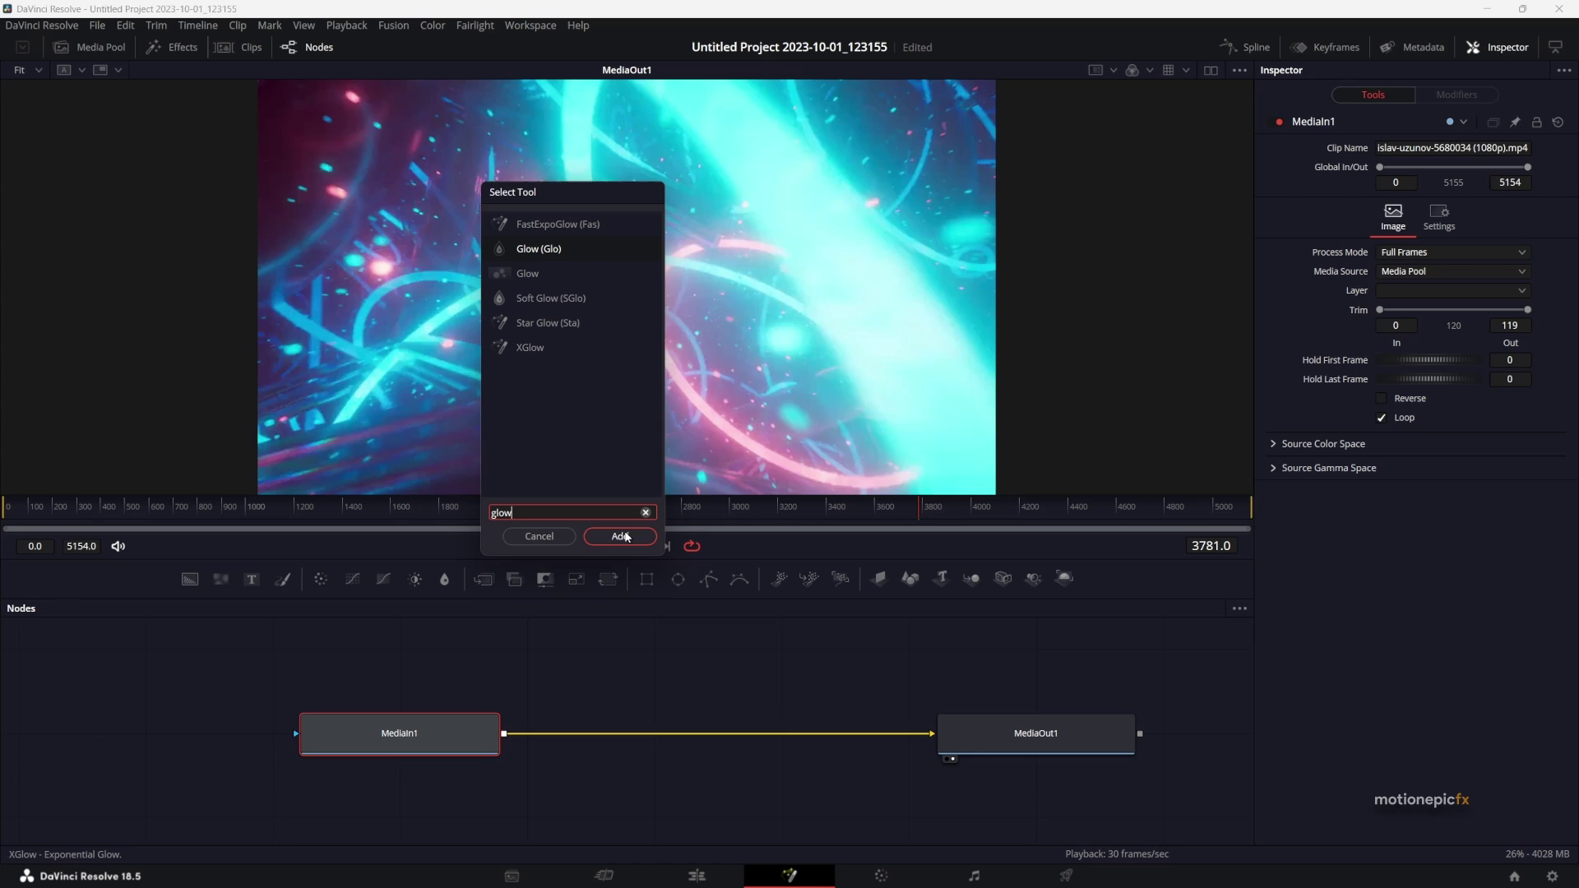
pyautogui.click(621, 536)
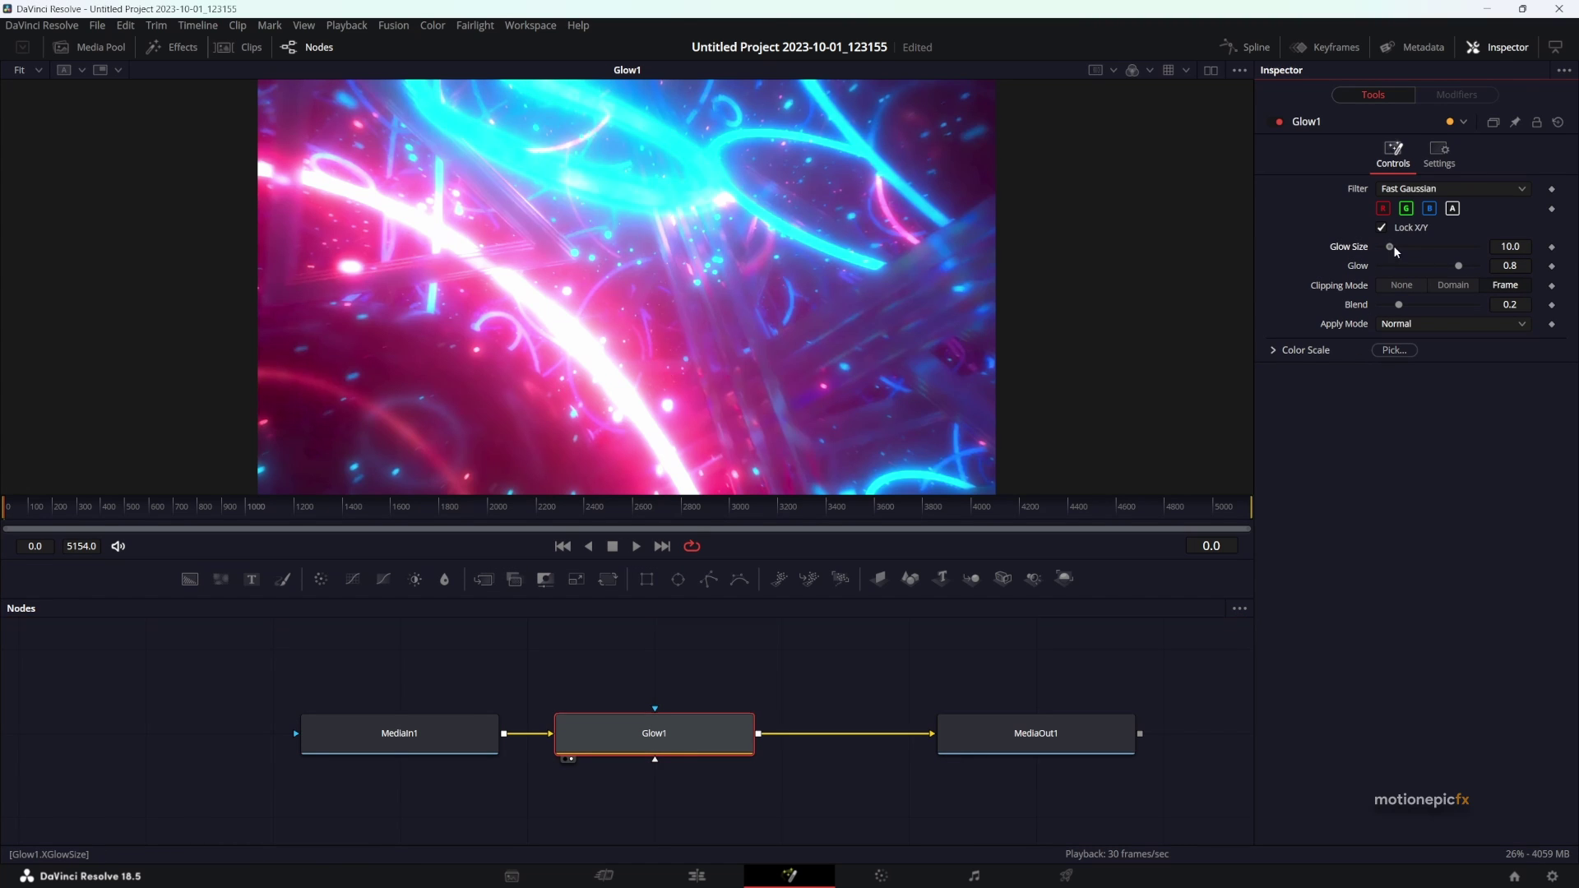
pyautogui.moveTo(1390, 248); pyautogui.dragTo(1389, 251)
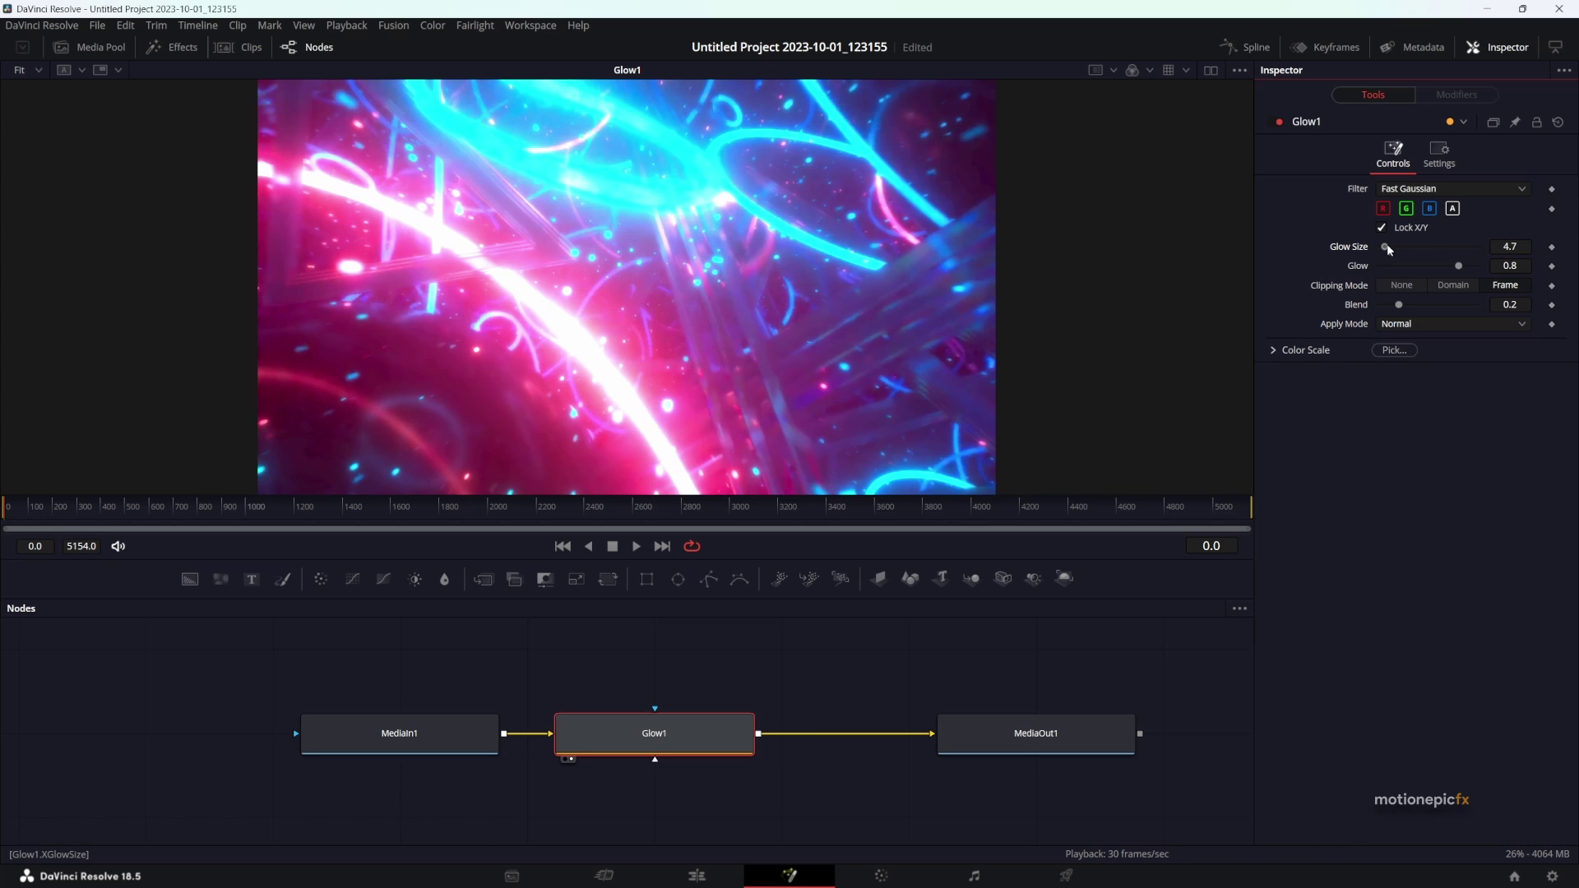
pyautogui.click(1420, 266)
pyautogui.click(1465, 305)
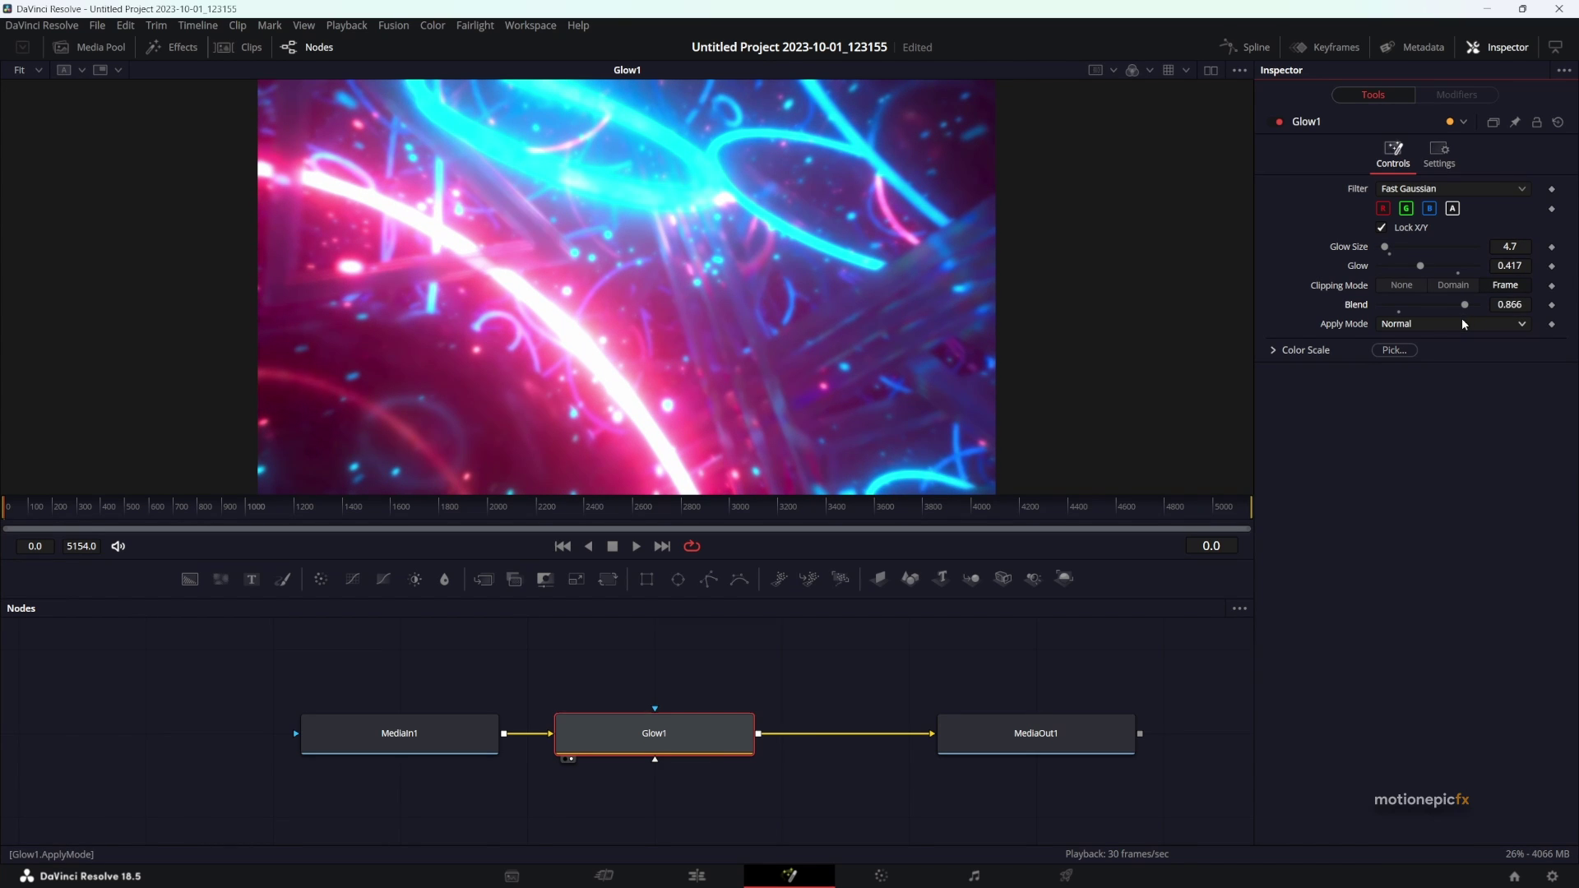
# Undo Blend back to 0.2 and reach Modify With > Modifiers > Audio (WAV) for it.
pyautogui.hotkey('ctrl', 'z')
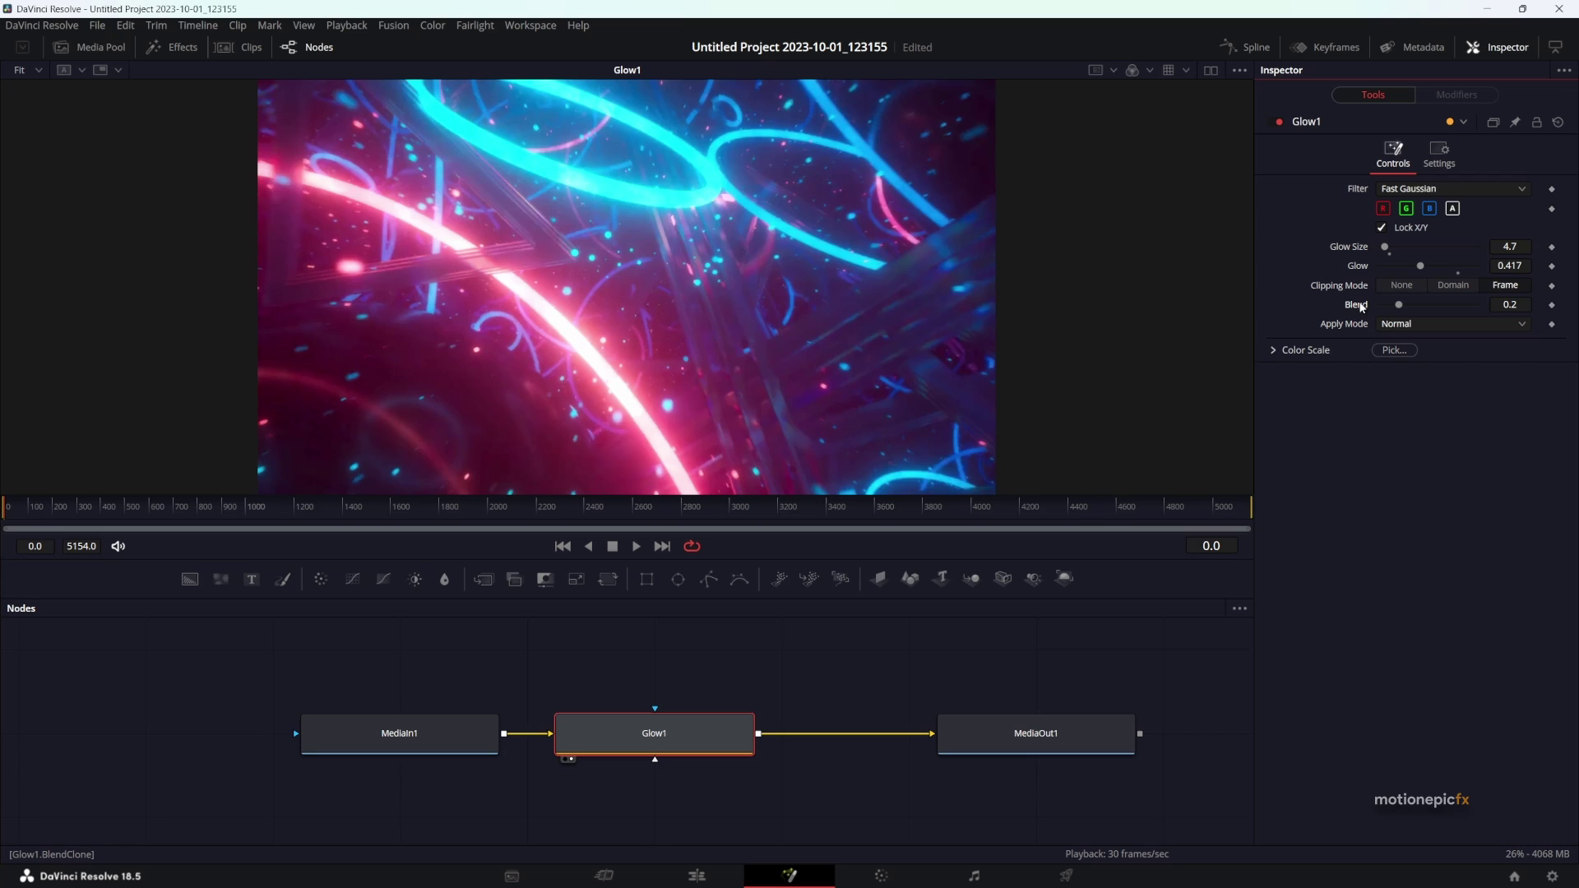
pyautogui.rightClick(1355, 303)
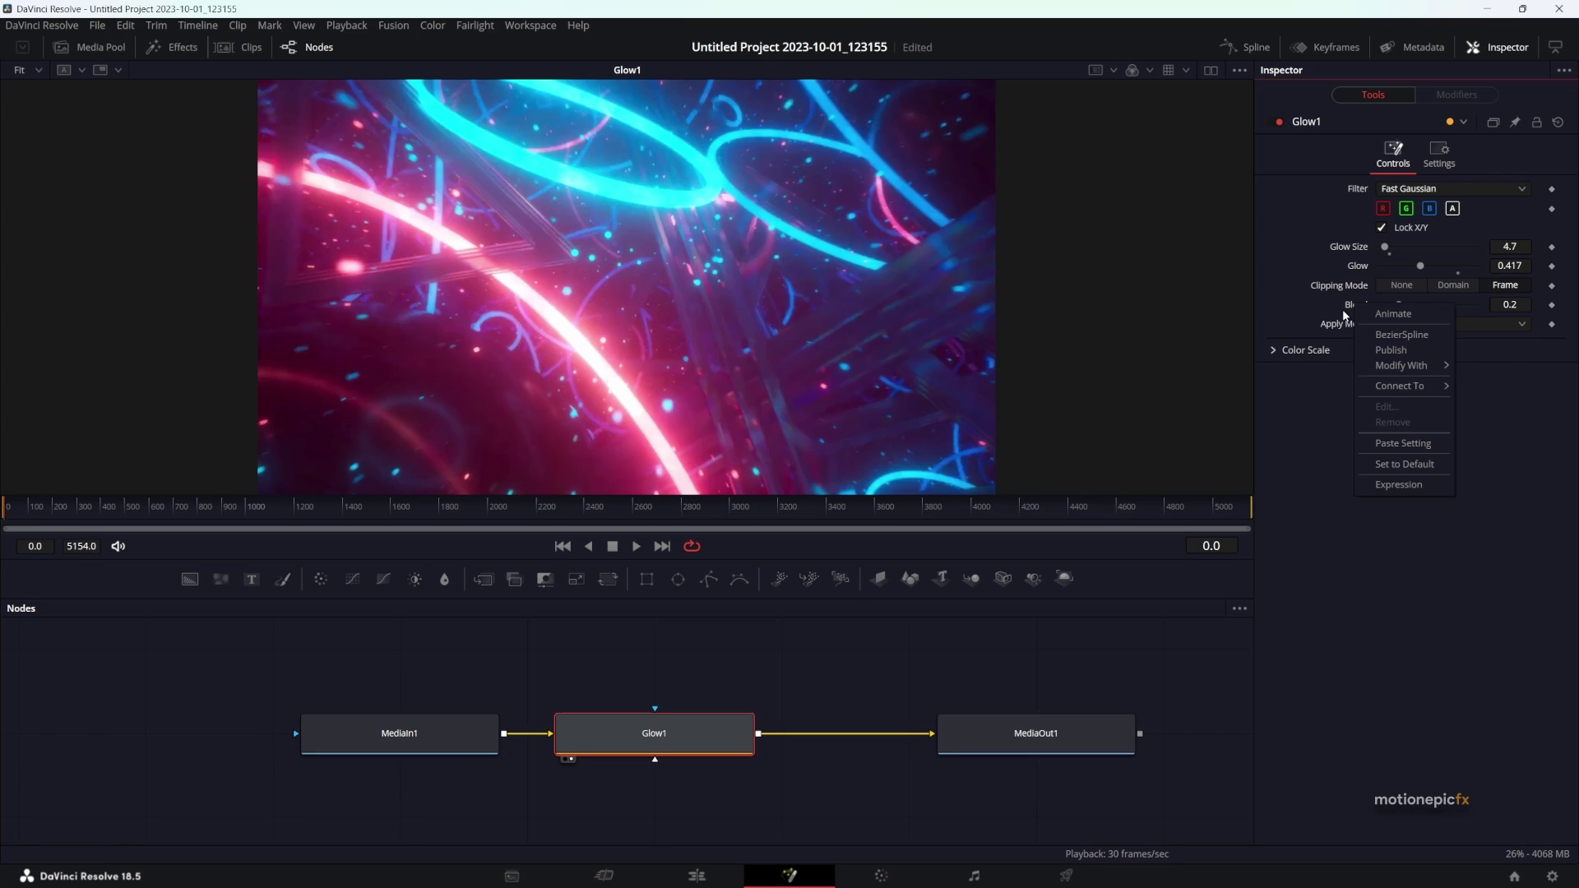
pyautogui.moveTo(1433, 369)
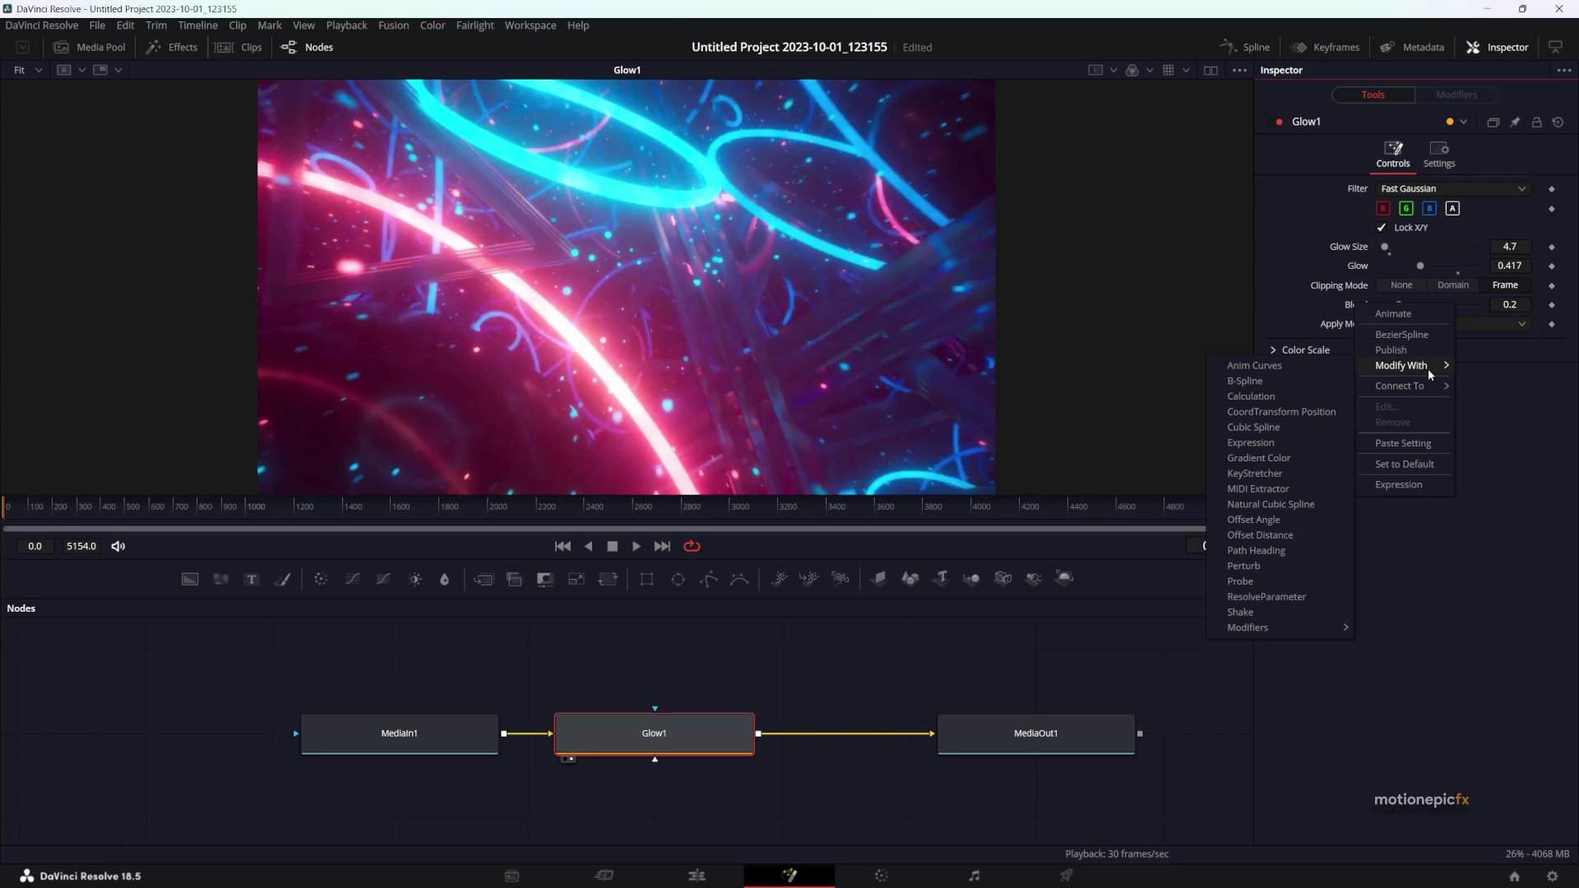
pyautogui.moveTo(1309, 625)
# Attach an Audio (WAV) modifier to Glow1's Blend, then look through the workspace options.
pyautogui.click(1414, 630)
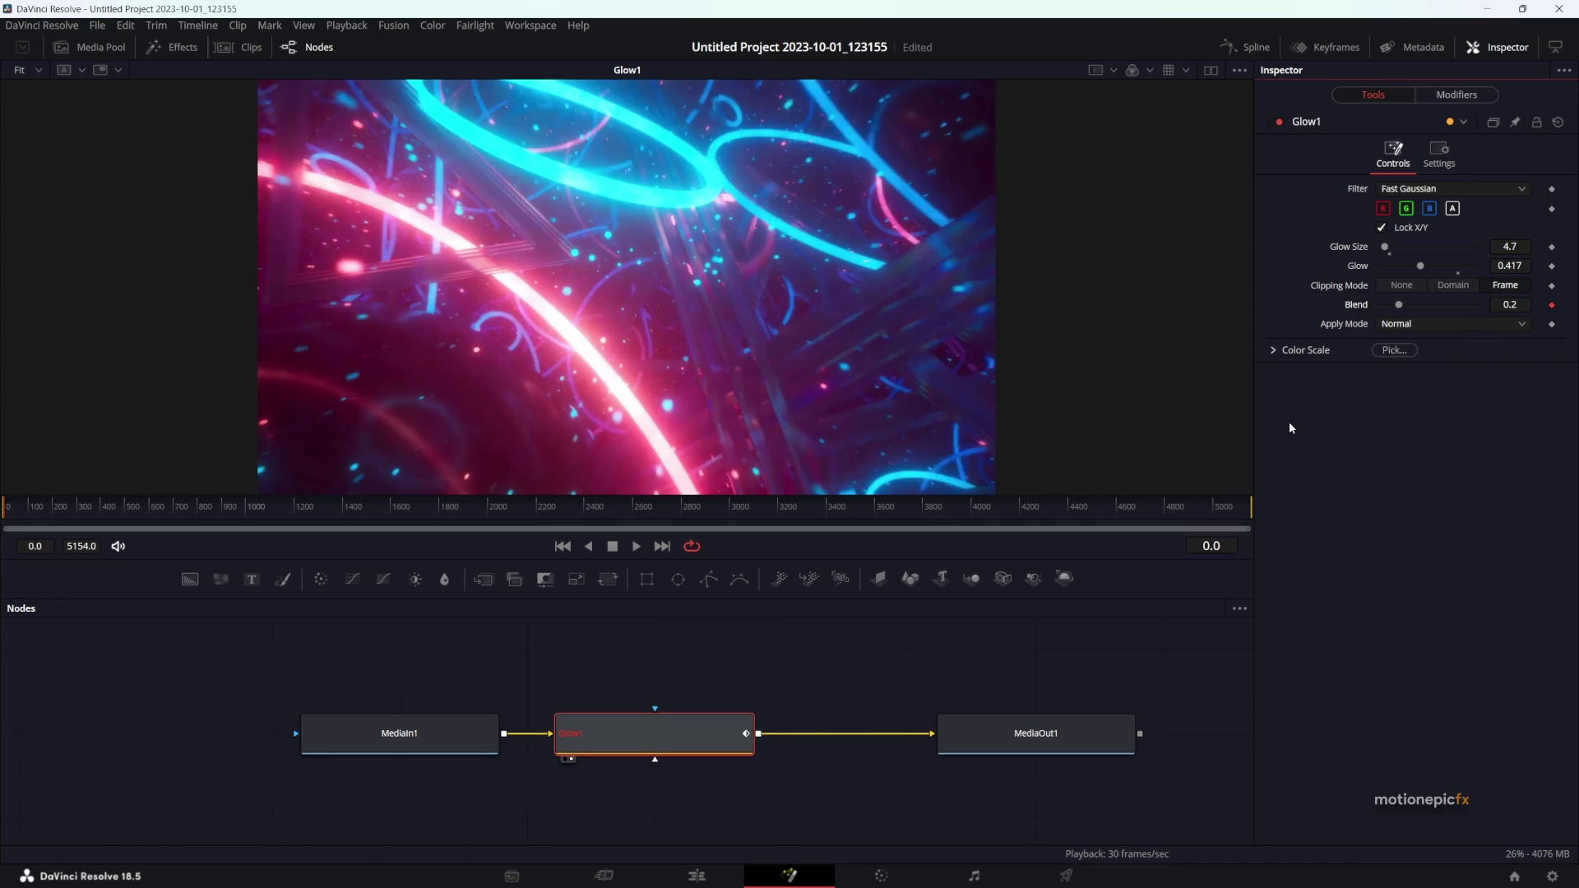
pyautogui.click(518, 26)
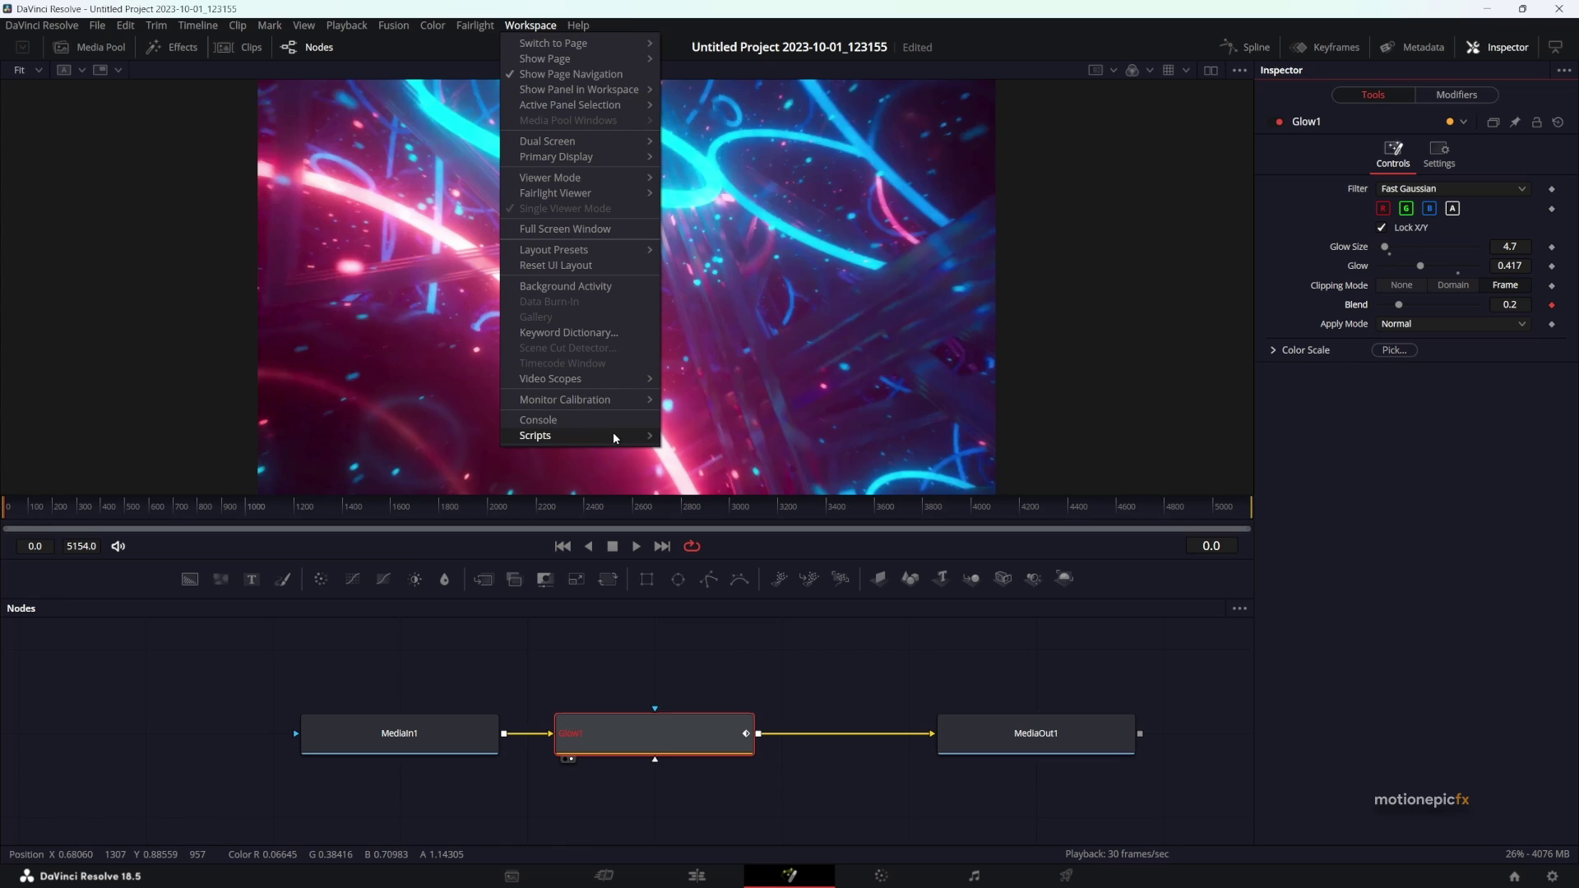
pyautogui.moveTo(614, 434)
pyautogui.moveTo(392, 28)
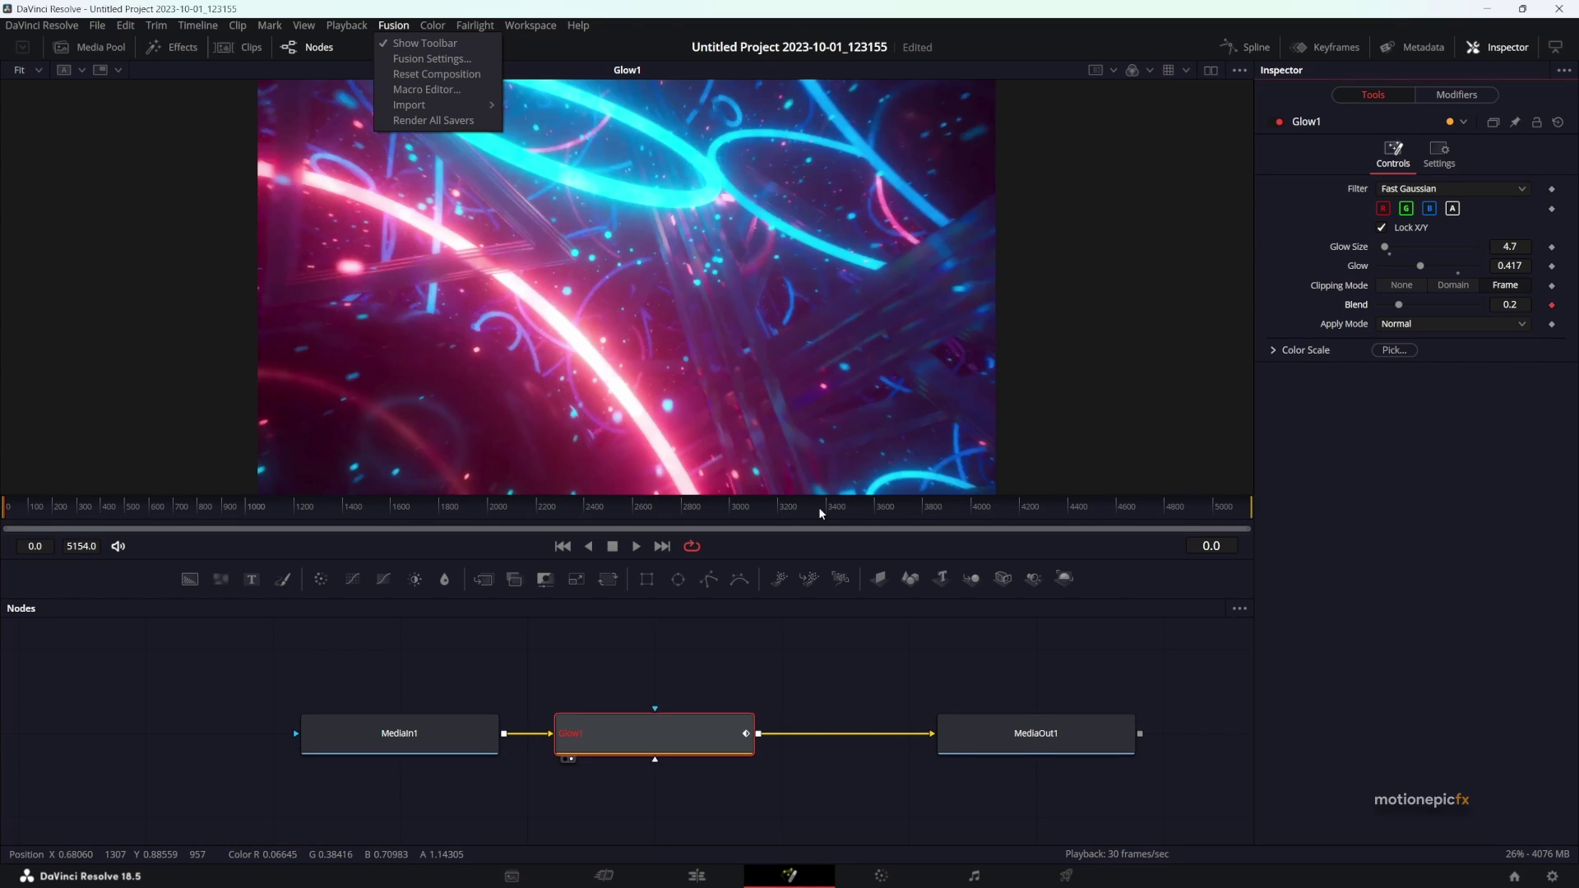
# Load passion-127011-drums-D# minor-95bpm-437hz.wav from Documents\Audacity into the AudioWAV1 modifier.
pyautogui.click(1454, 97)
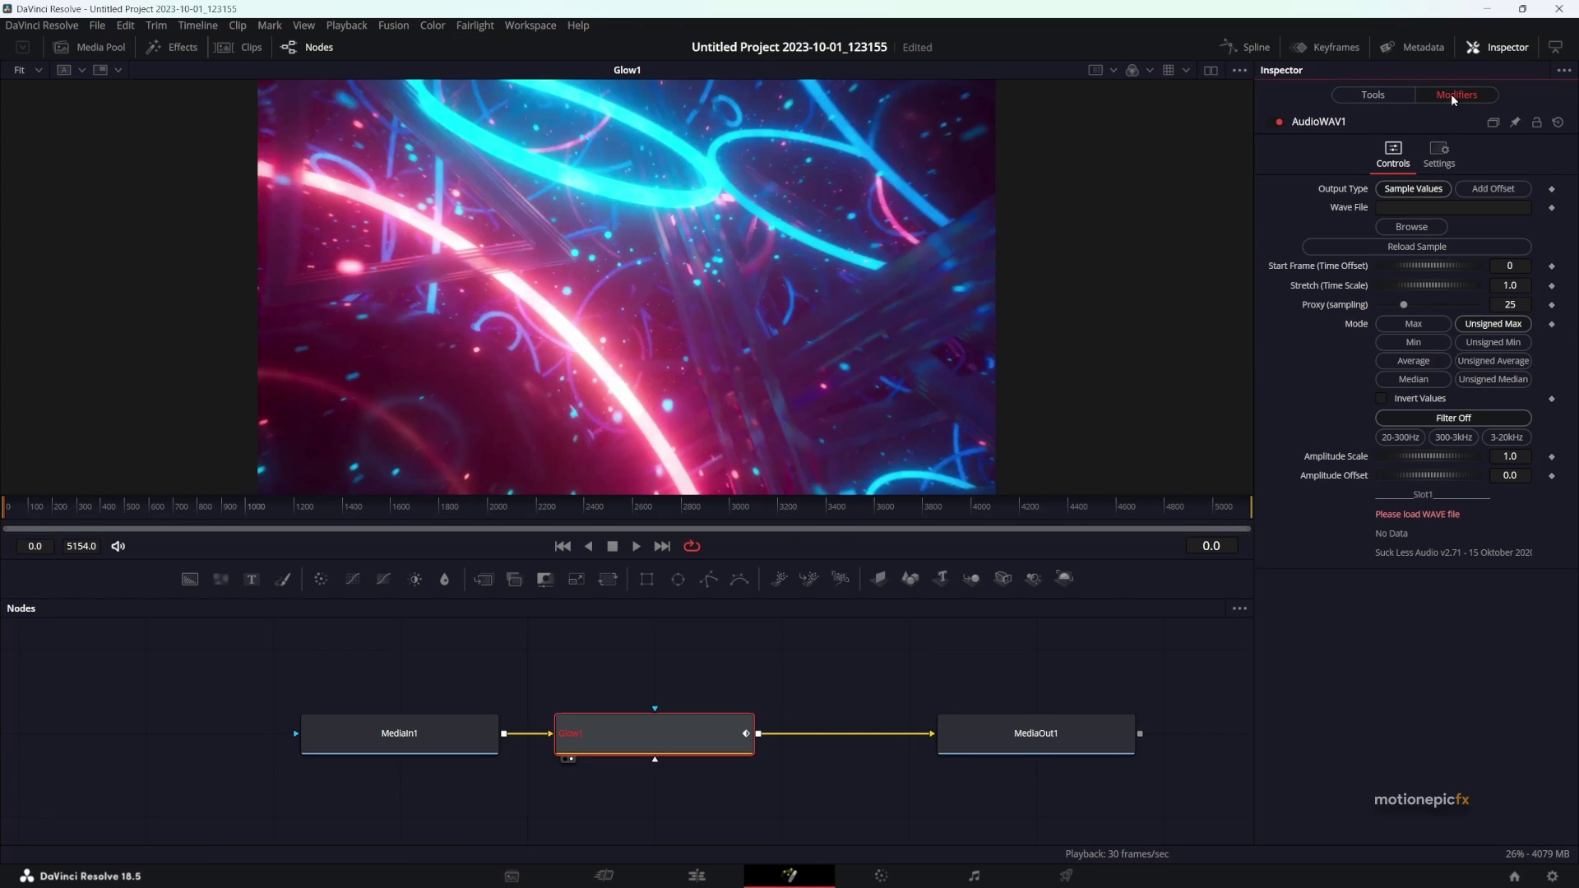
pyautogui.click(1399, 229)
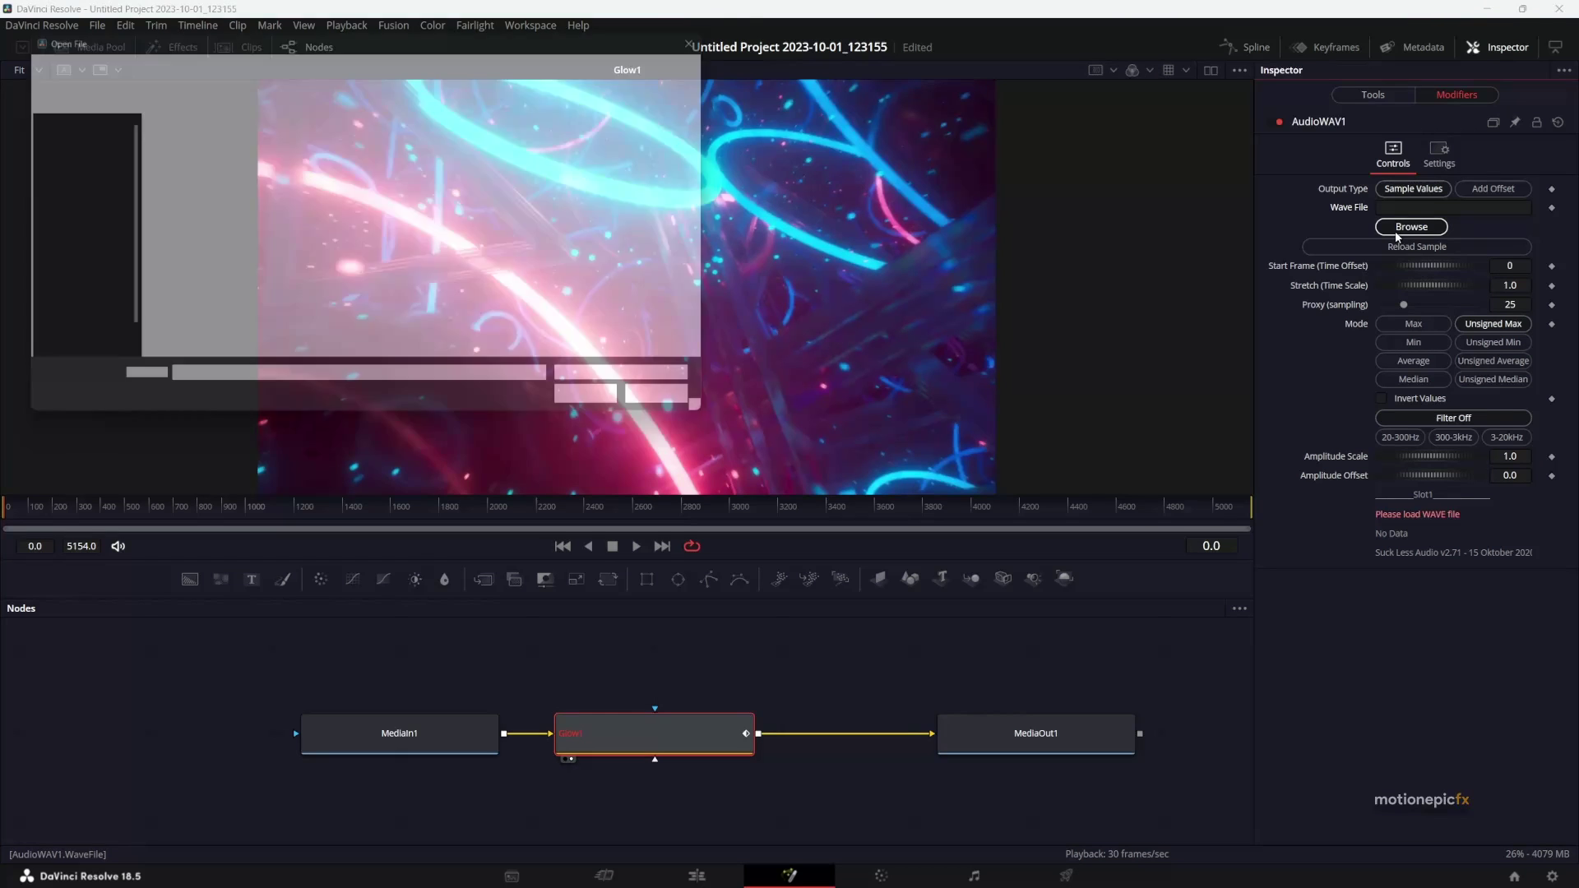
pyautogui.click(334, 137)
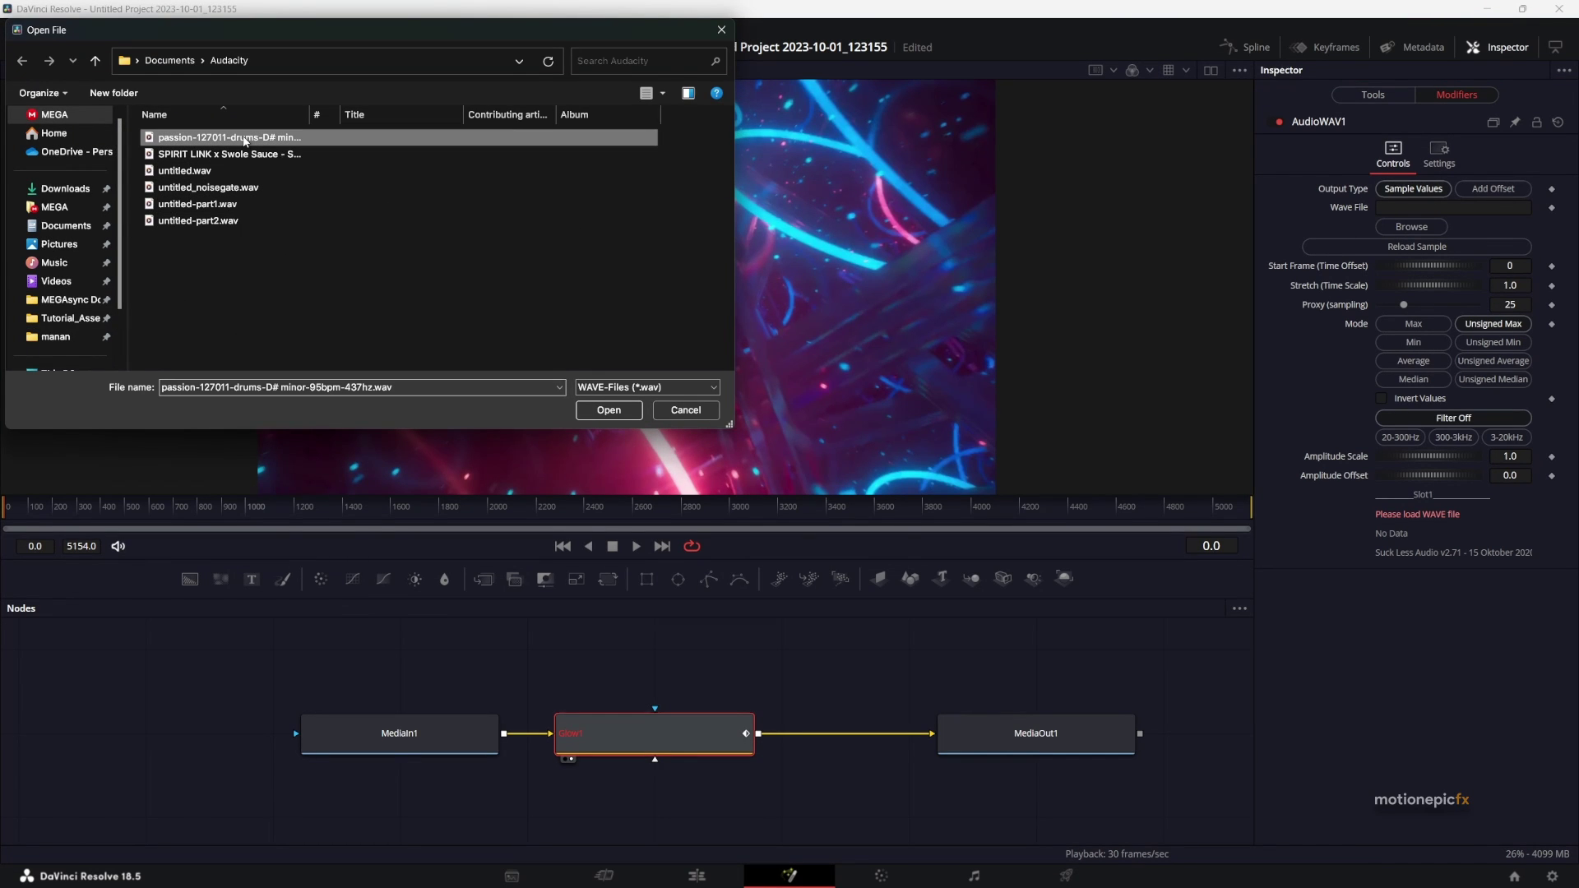
pyautogui.moveTo(745, 883)
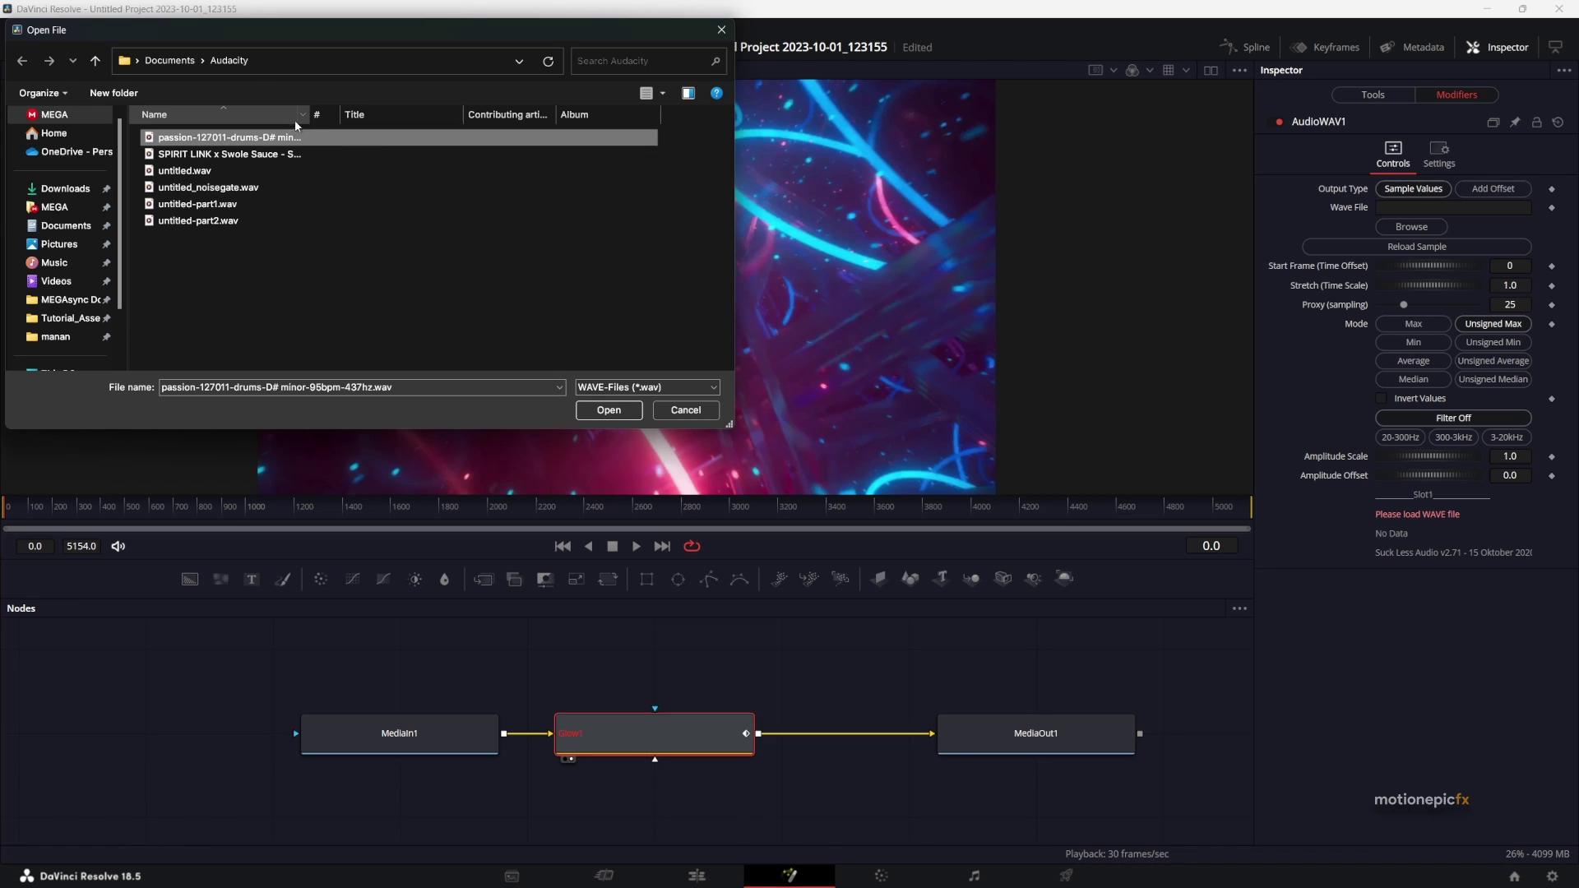
pyautogui.moveTo(311, 118); pyautogui.dragTo(498, 118)
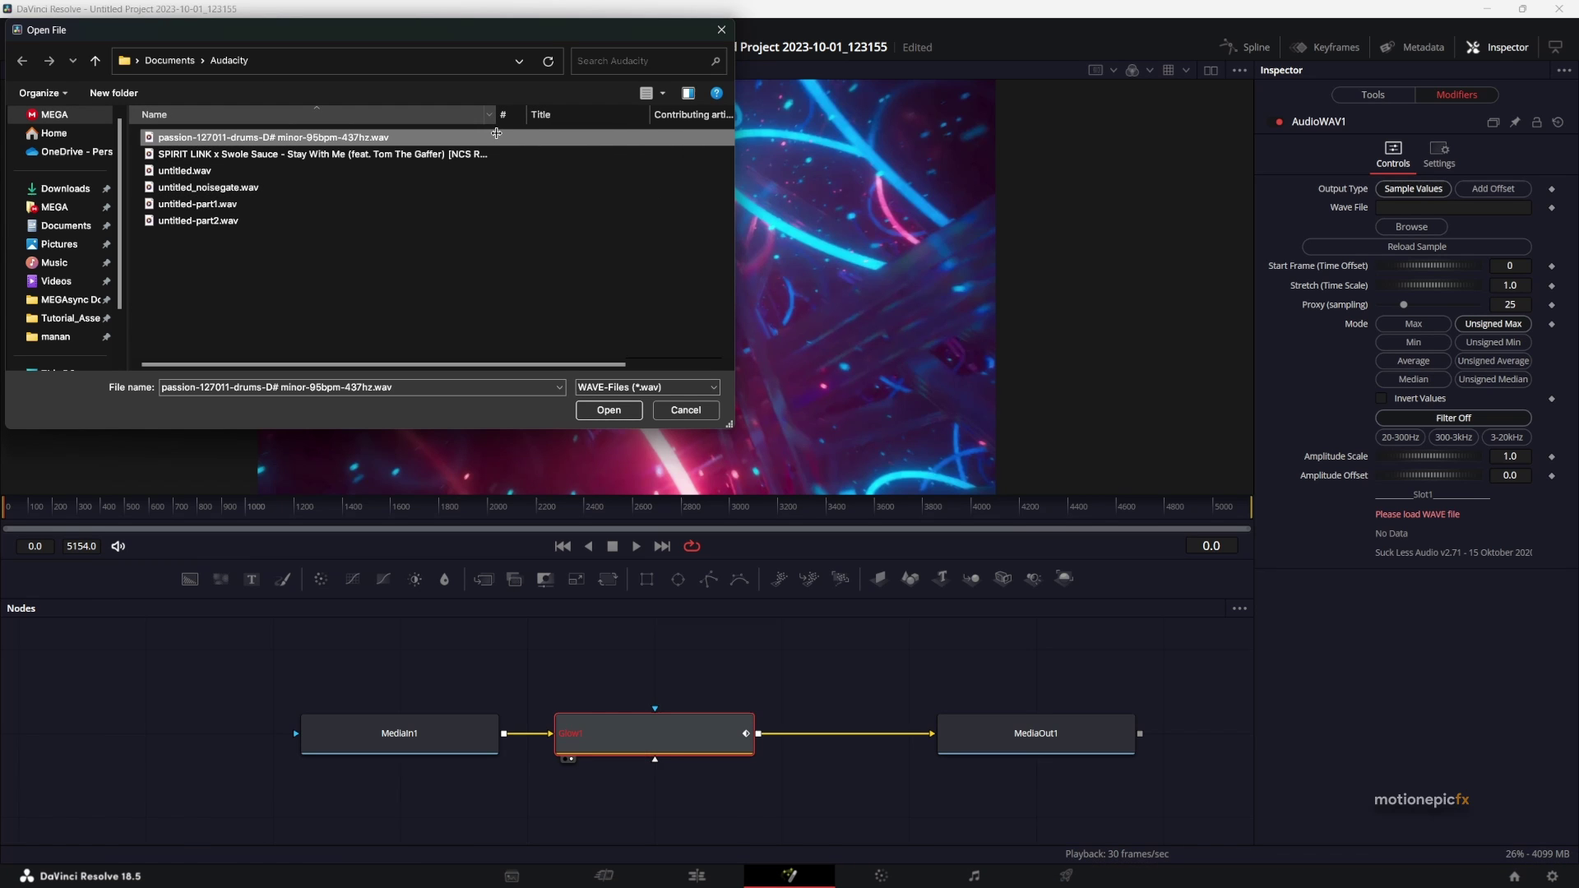
pyautogui.doubleClick(298, 140)
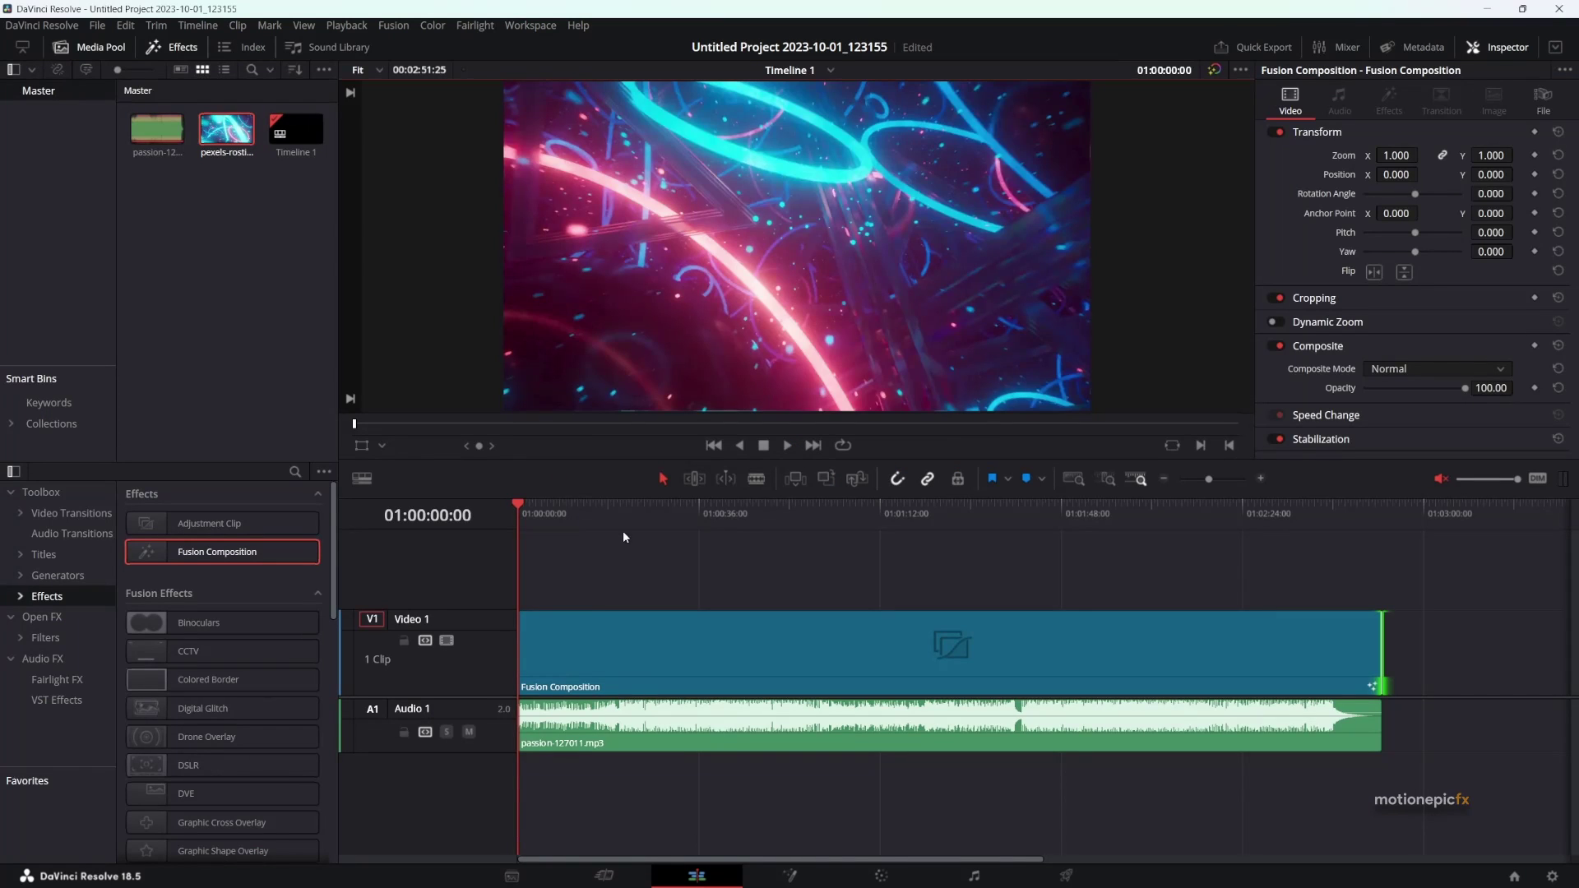
# Return to the Edit page and play the timeline from the start, then scrub to later frames.
pyautogui.click(591, 514)
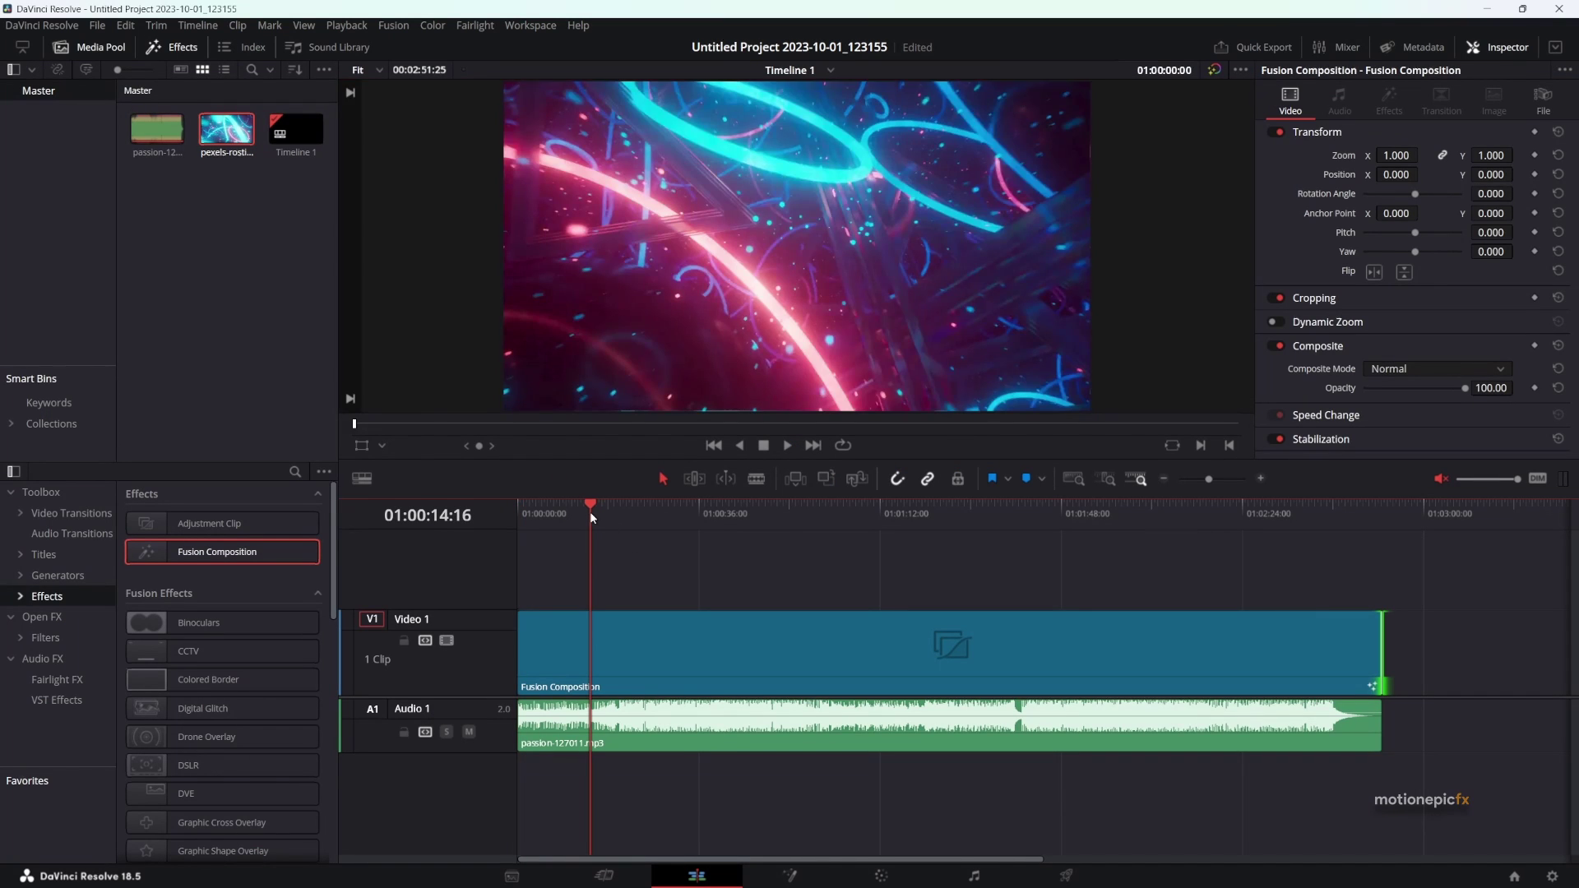
pyautogui.click(546, 514)
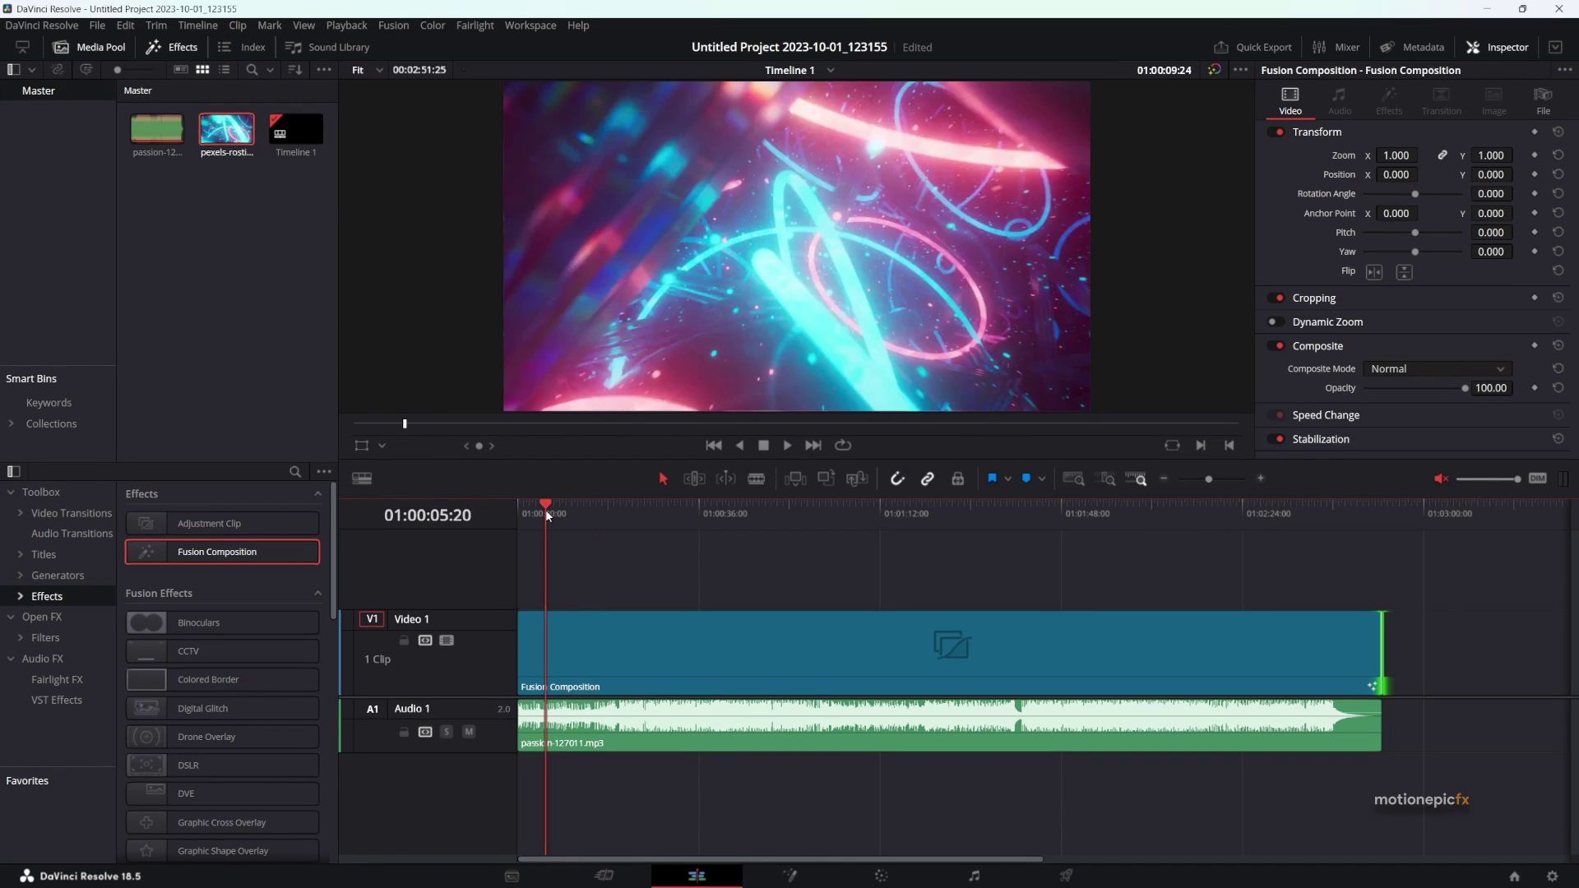
pyautogui.click(535, 514)
pyautogui.press('space')
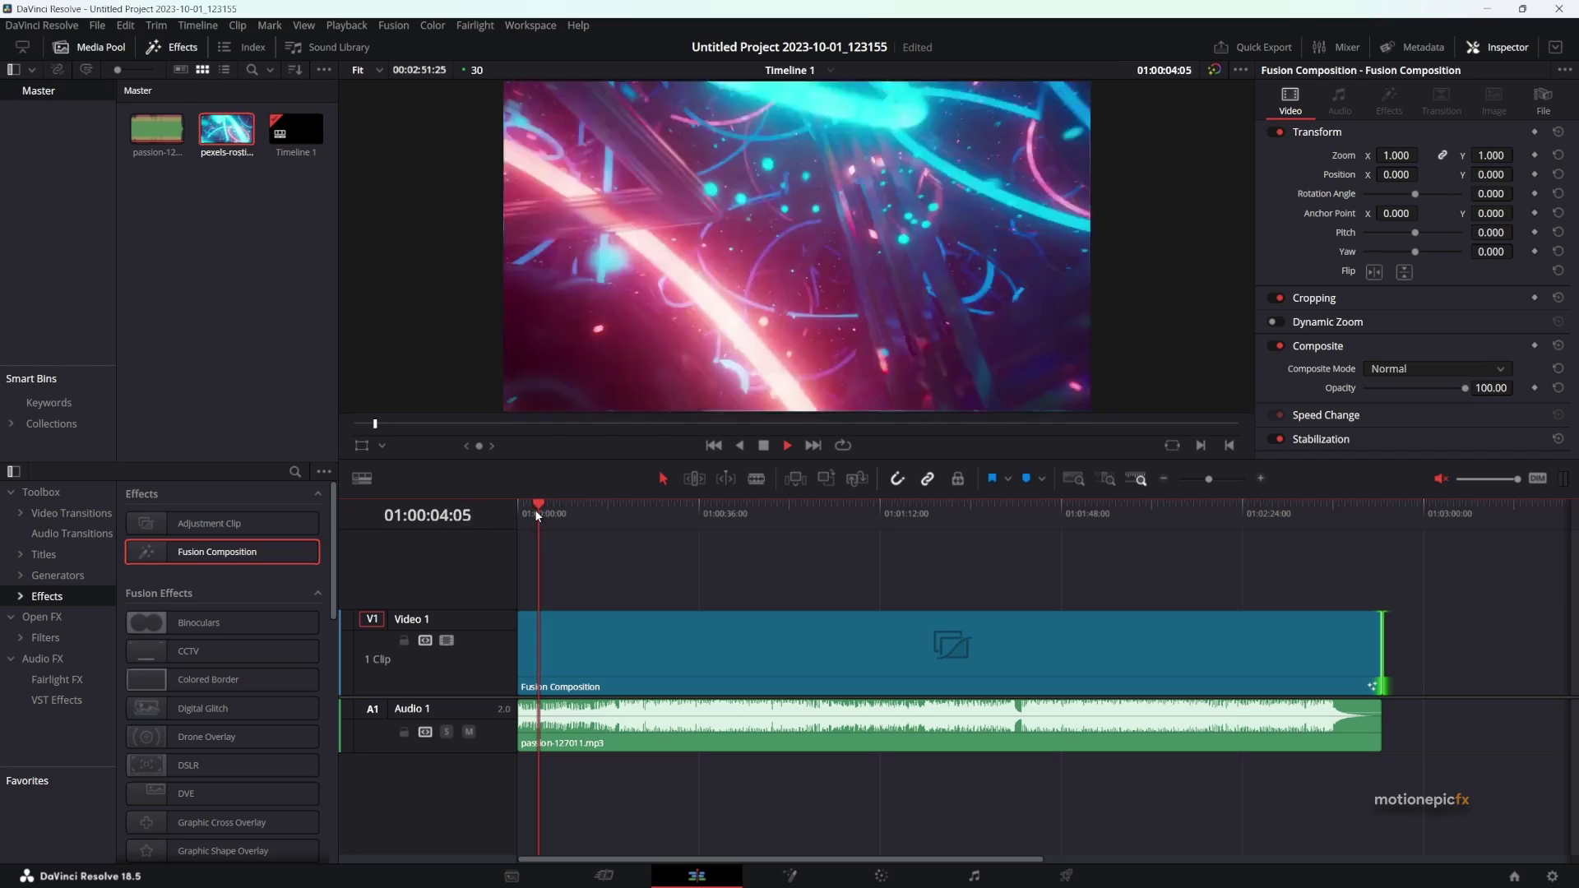
pyautogui.click(527, 512)
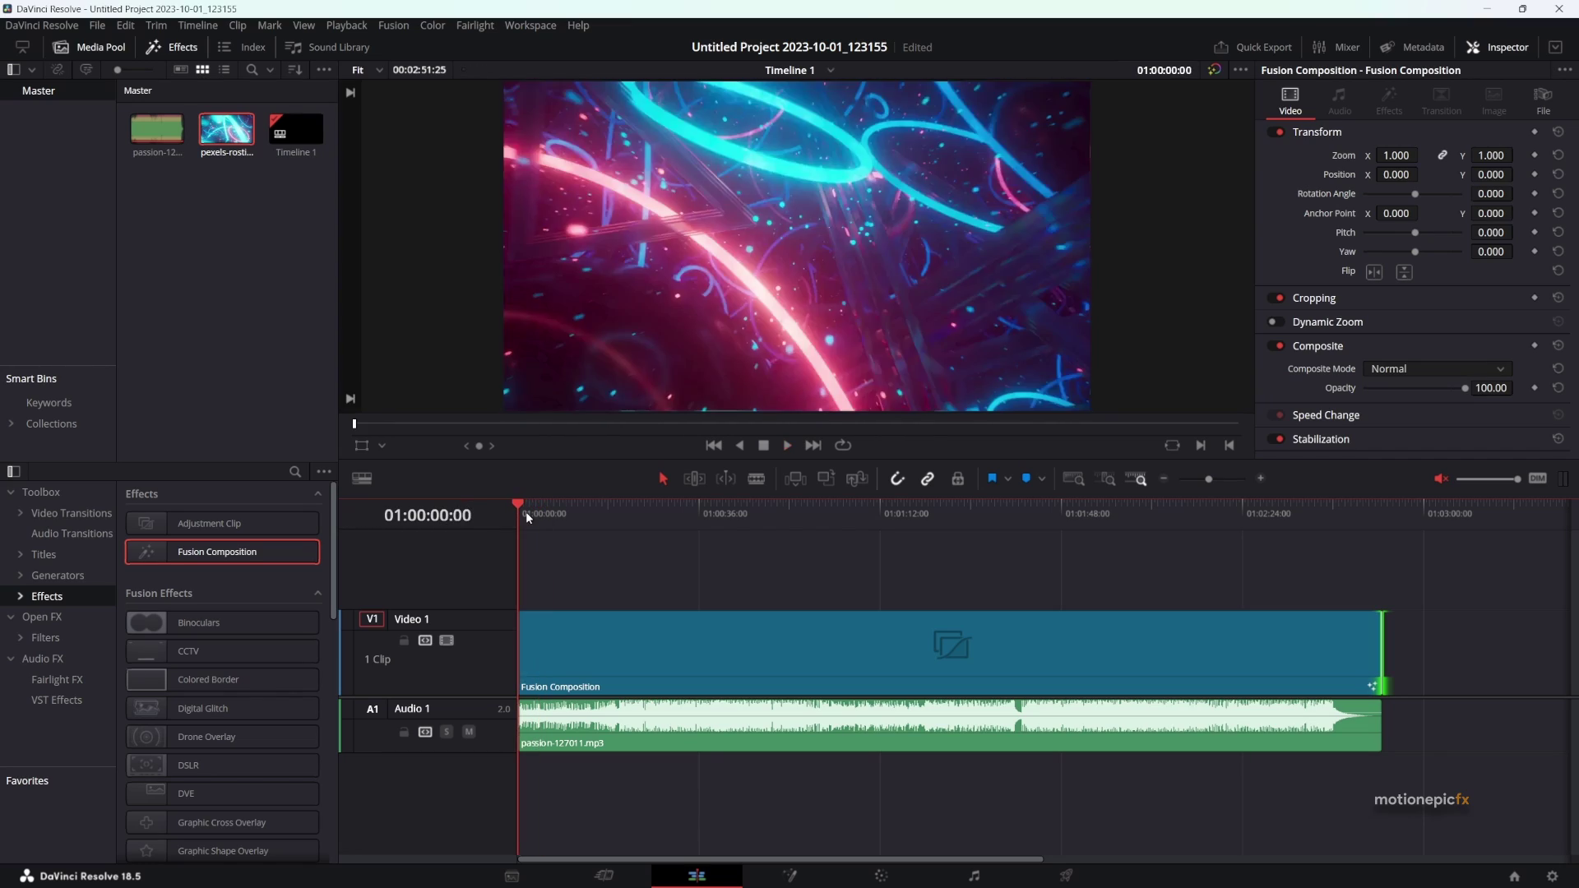
pyautogui.press('space')
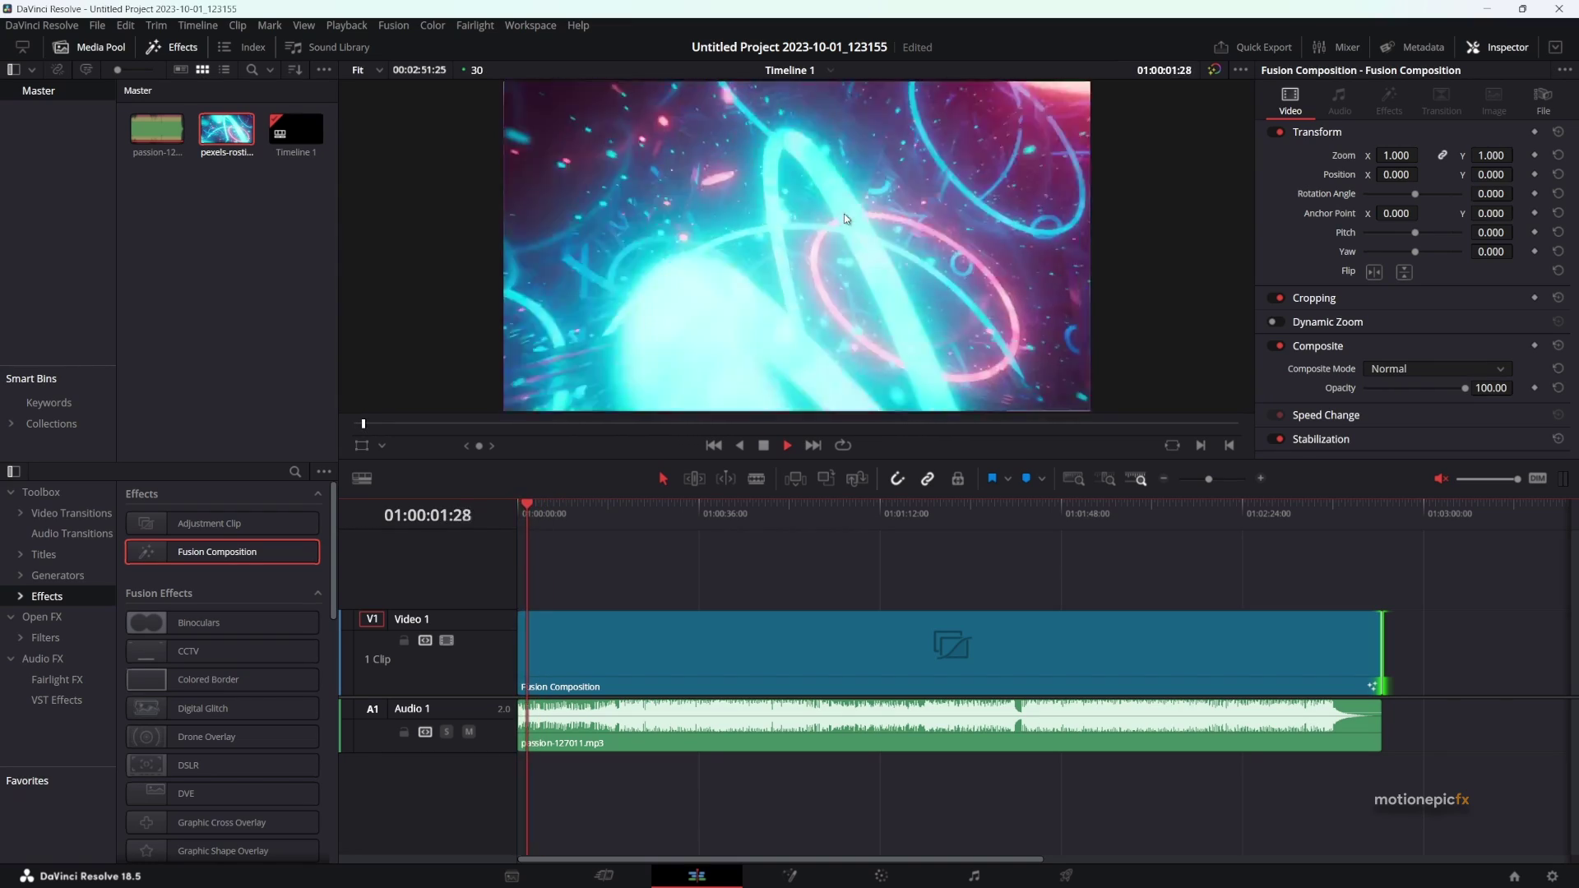
pyautogui.press('space')
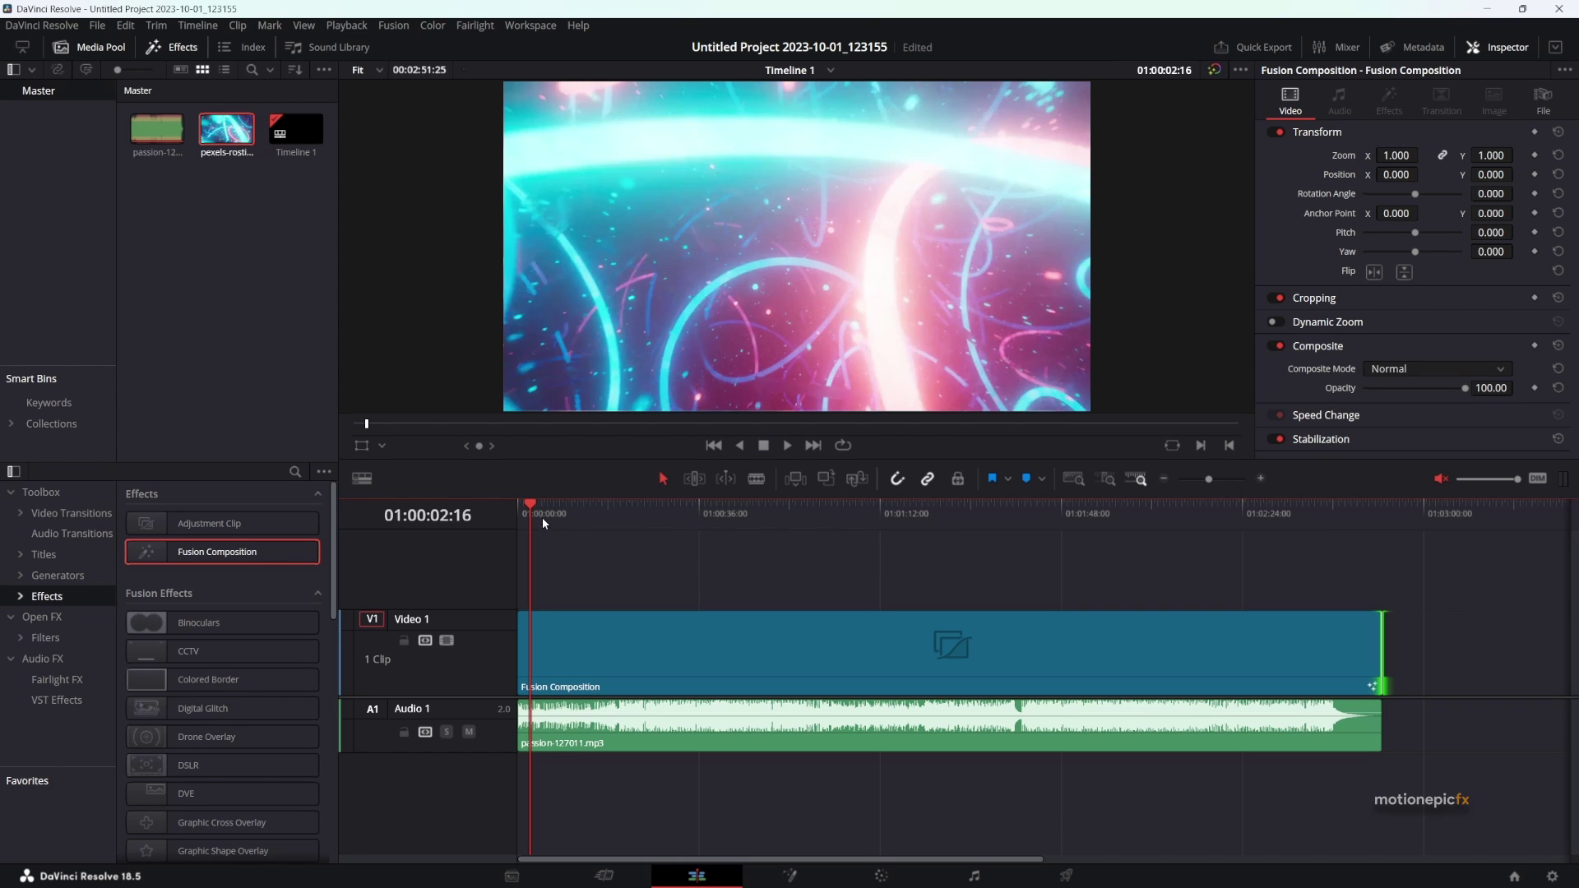
pyautogui.moveTo(541, 517); pyautogui.dragTo(565, 511)
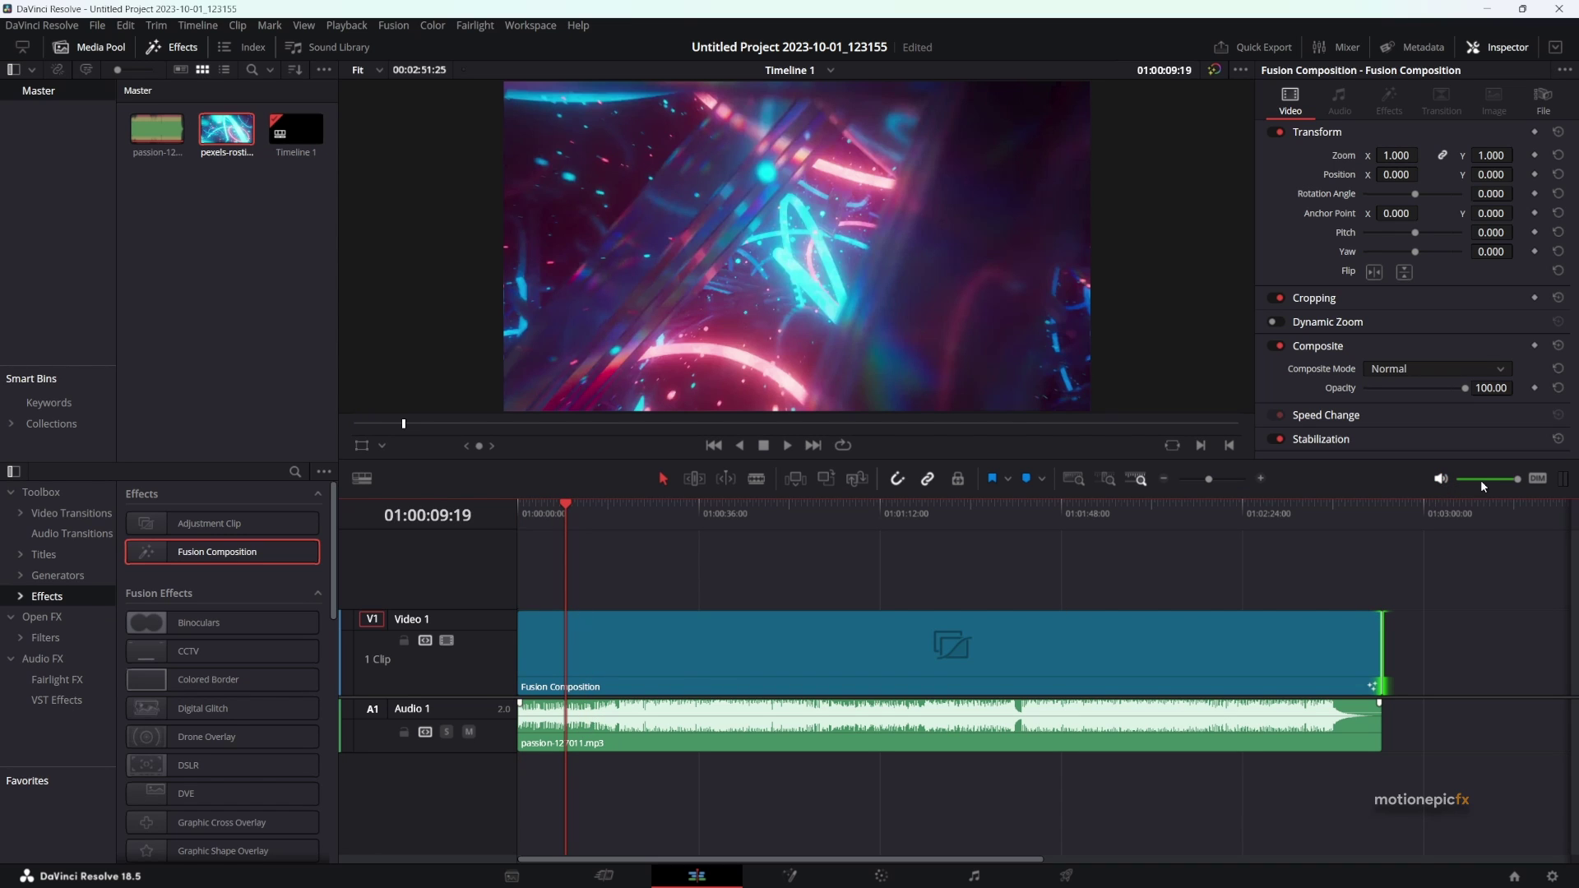
# Lower the master playback volume slightly and play the glowing composition in several passes.
pyautogui.moveTo(1485, 485); pyautogui.dragTo(1479, 485)
pyautogui.press('space')
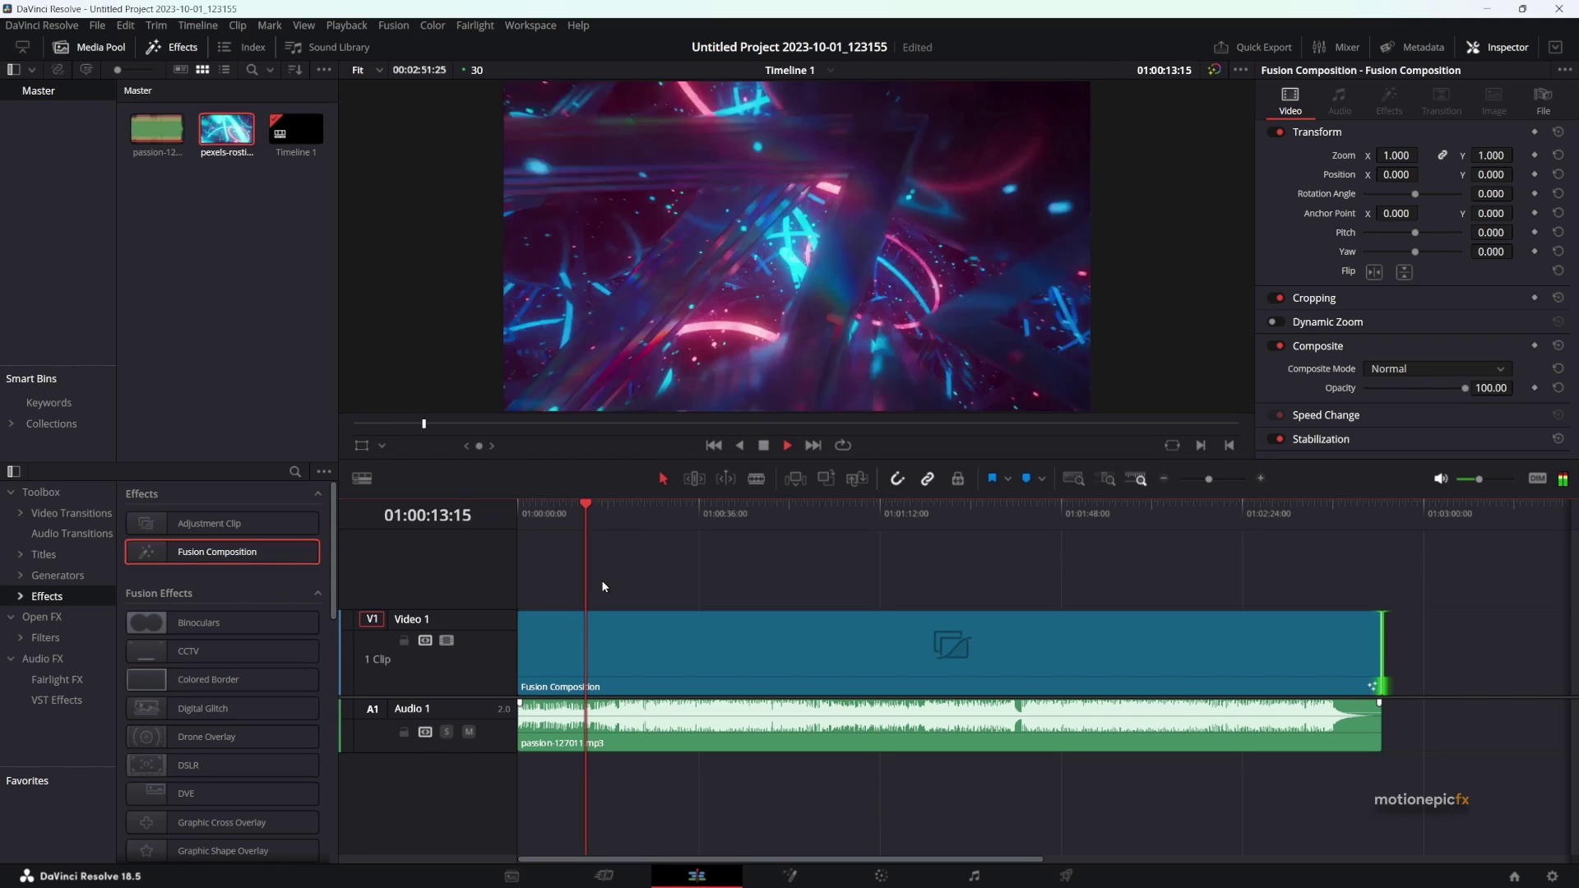
pyautogui.press('space')
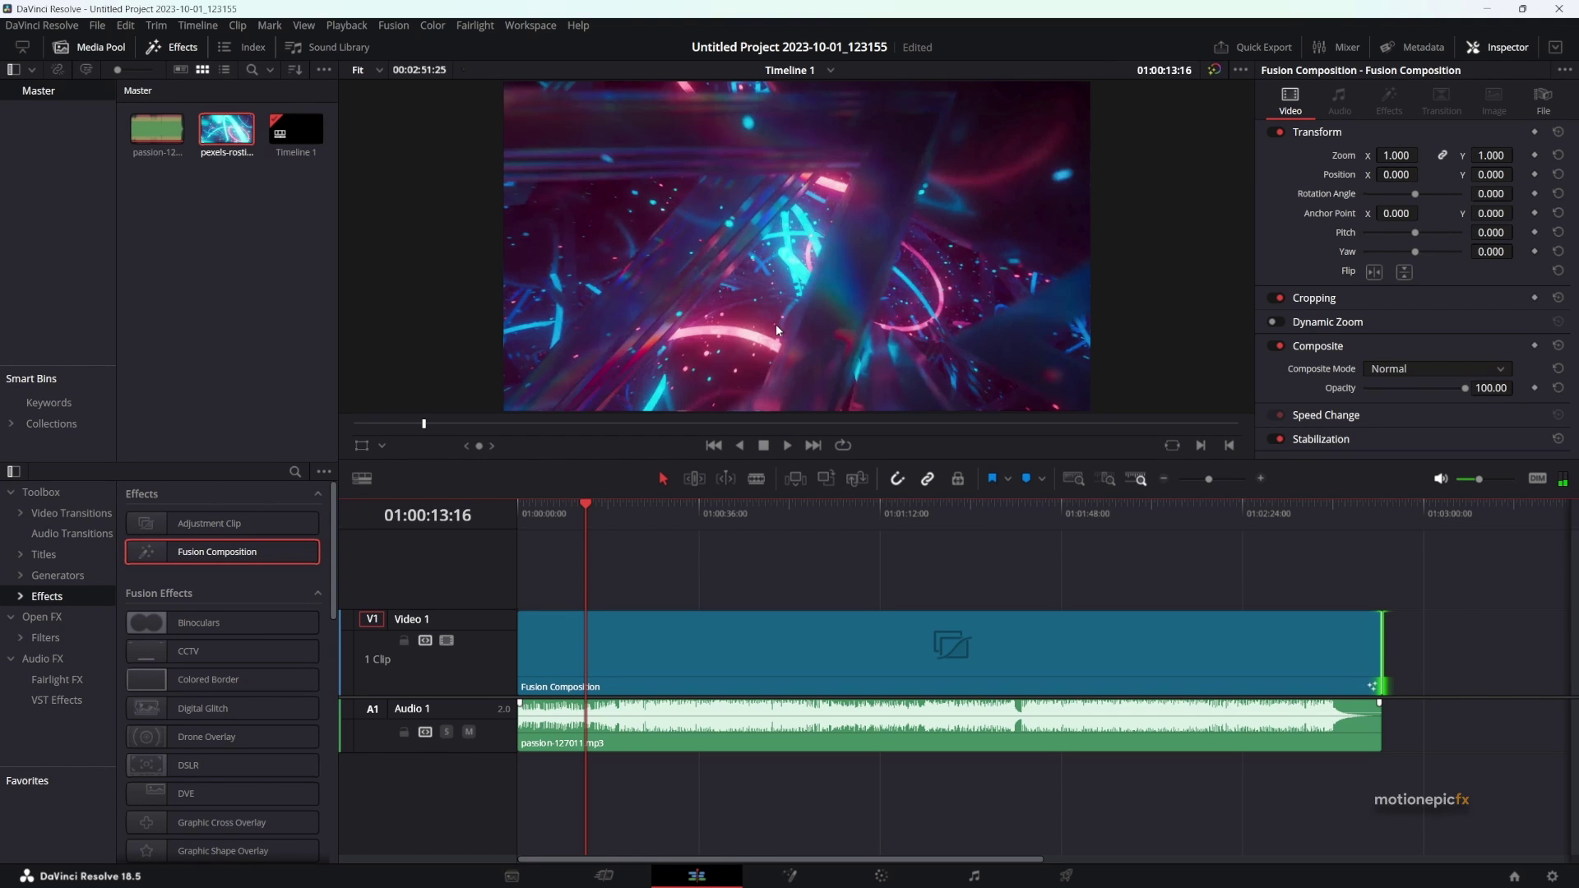
pyautogui.press('space')
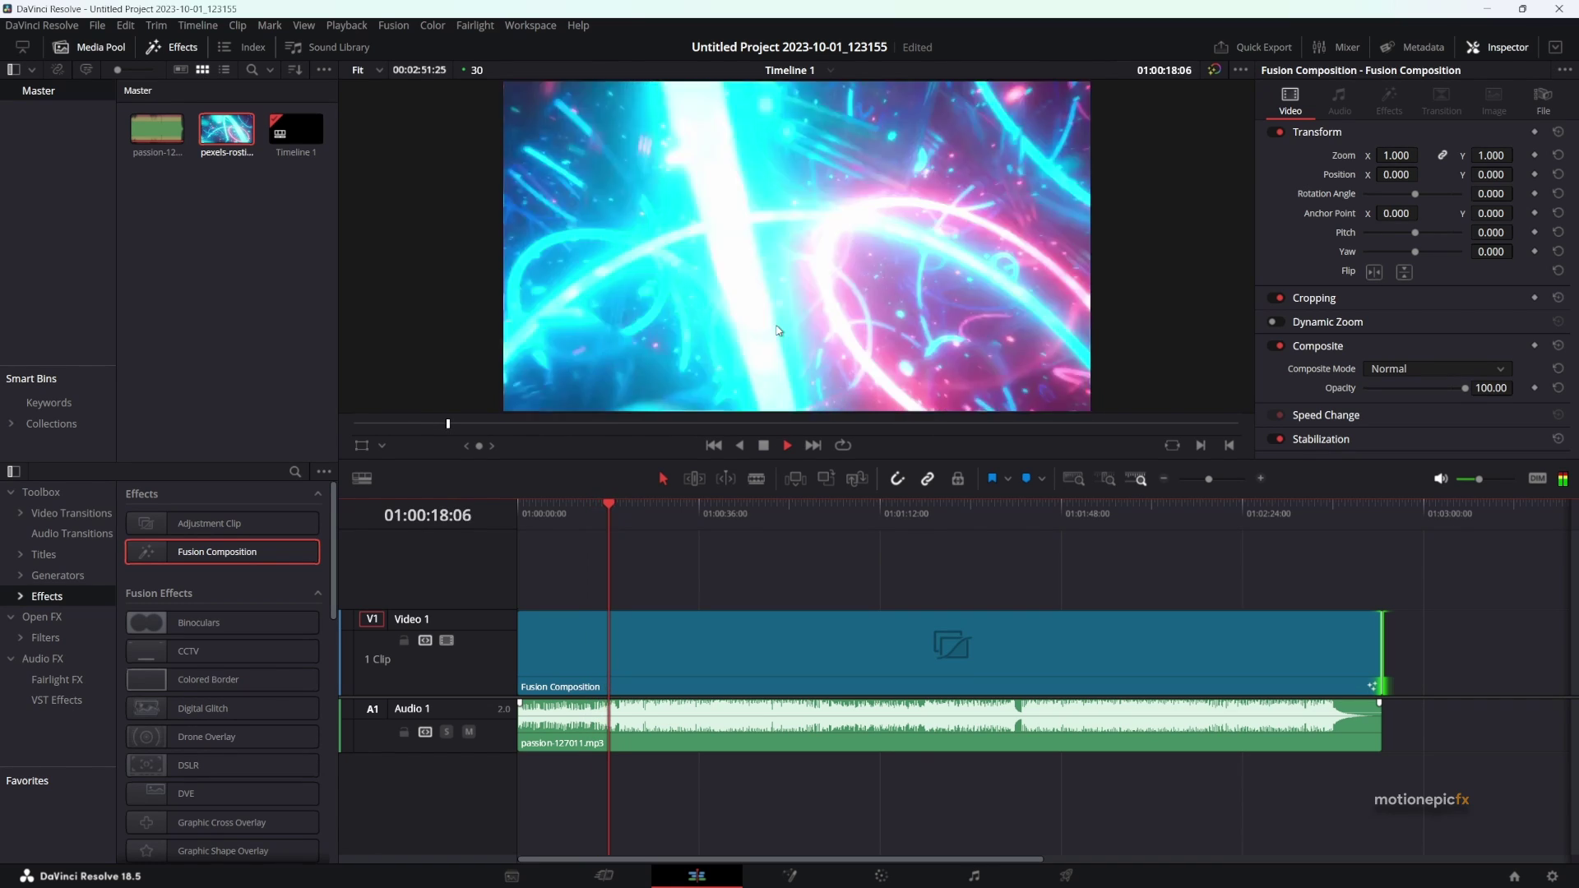
pyautogui.press('space')
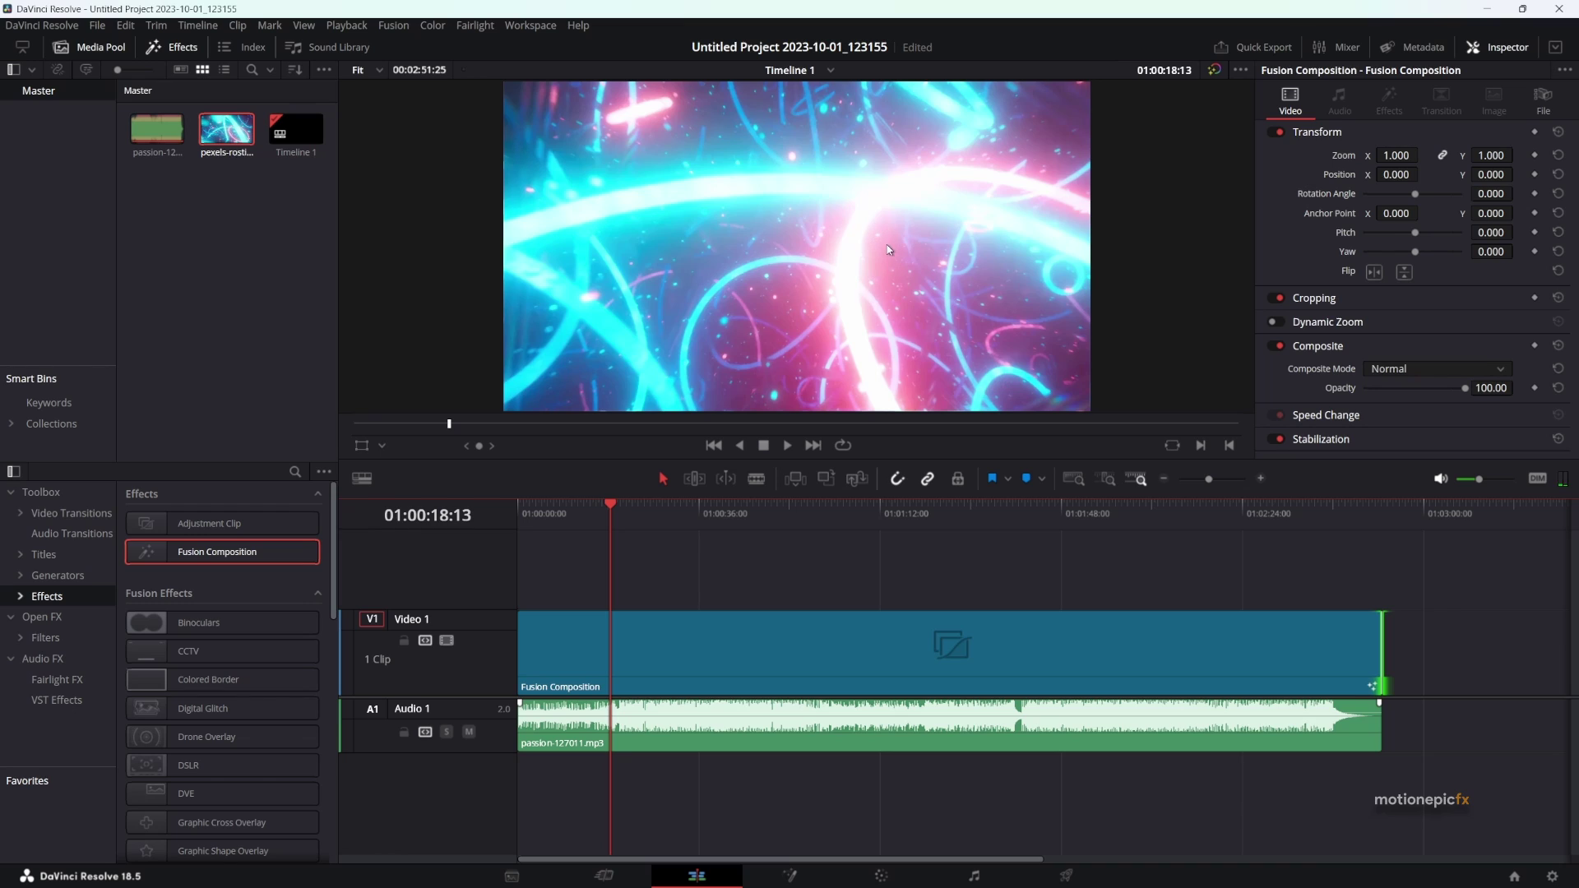
pyautogui.press('space')
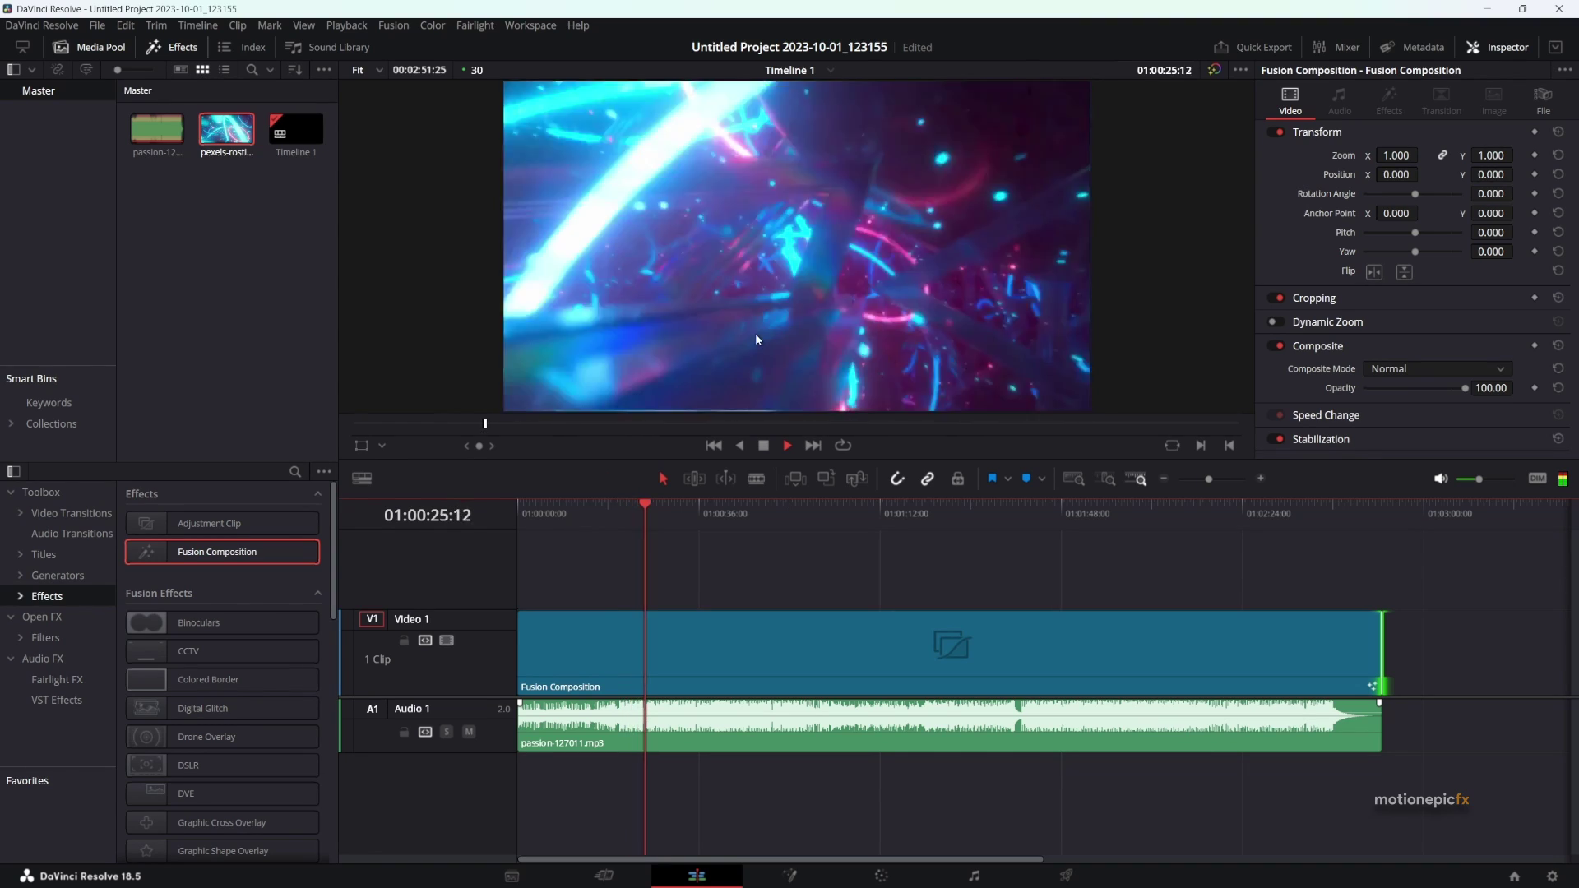
pyautogui.press('space')
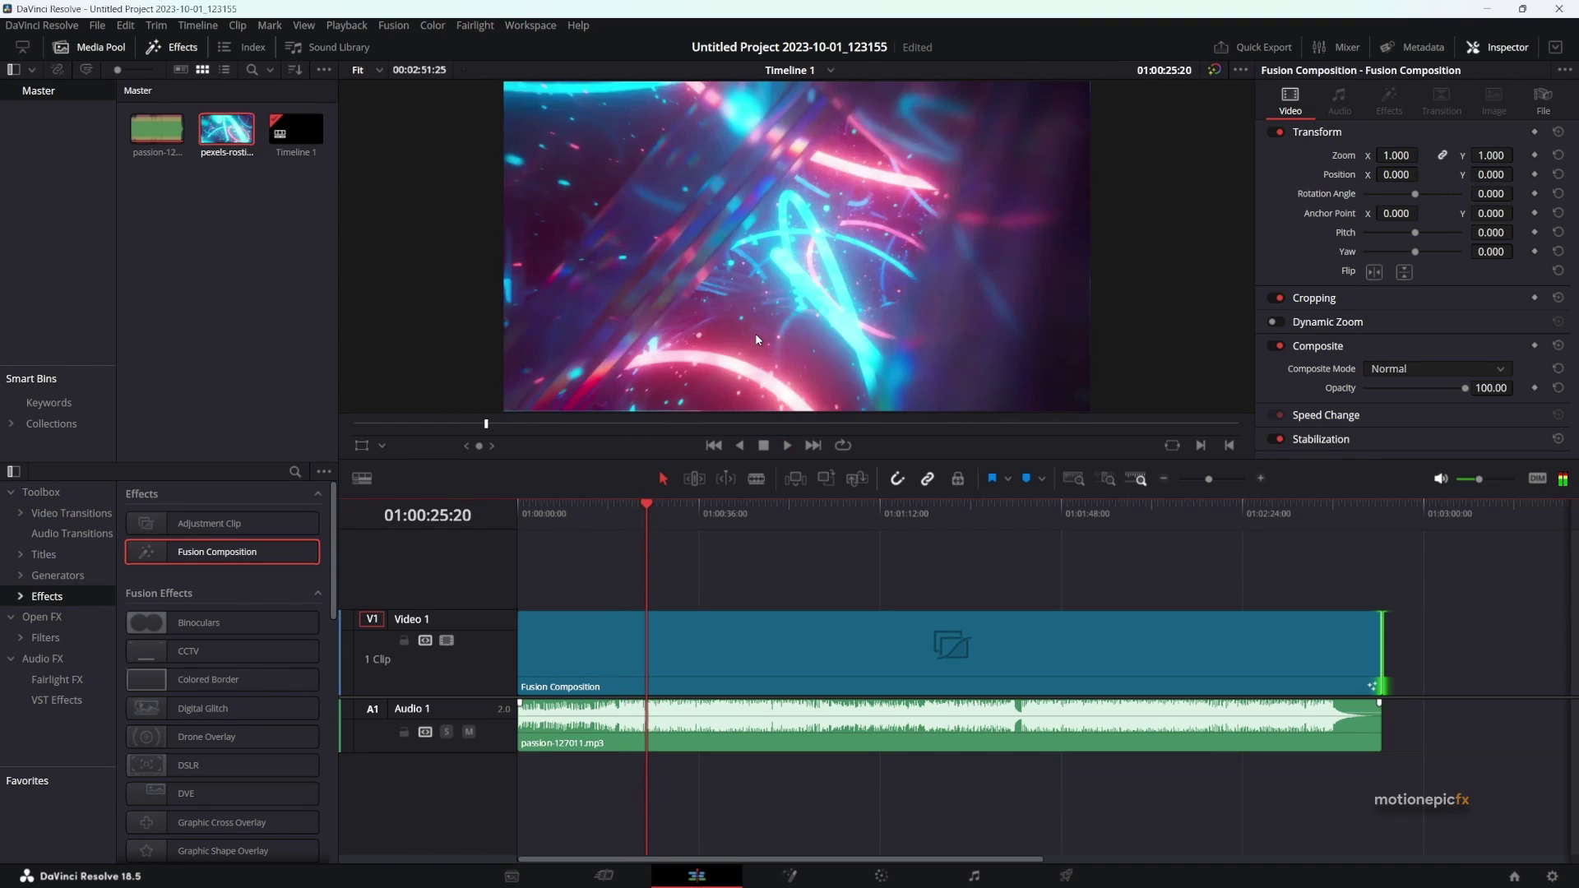
# Raise AudioWAV1's Amplitude Scale to 2.703, then play the timeline from about 01:00:18 to check the glow pulse.
pyautogui.click(790, 875)
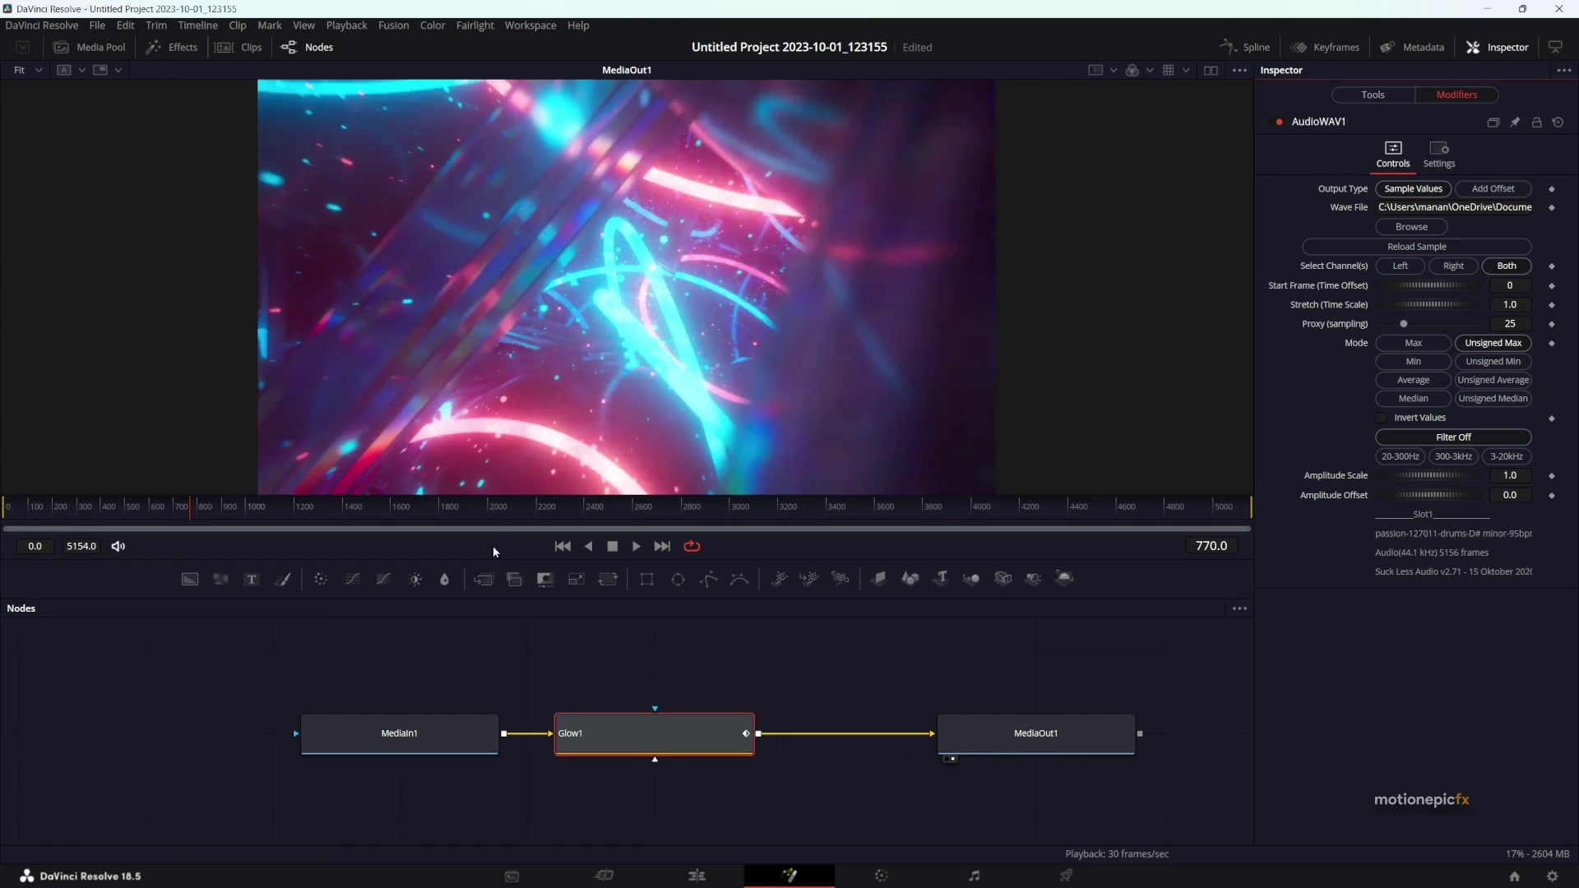
pyautogui.moveTo(1432, 476); pyautogui.dragTo(1470, 486)
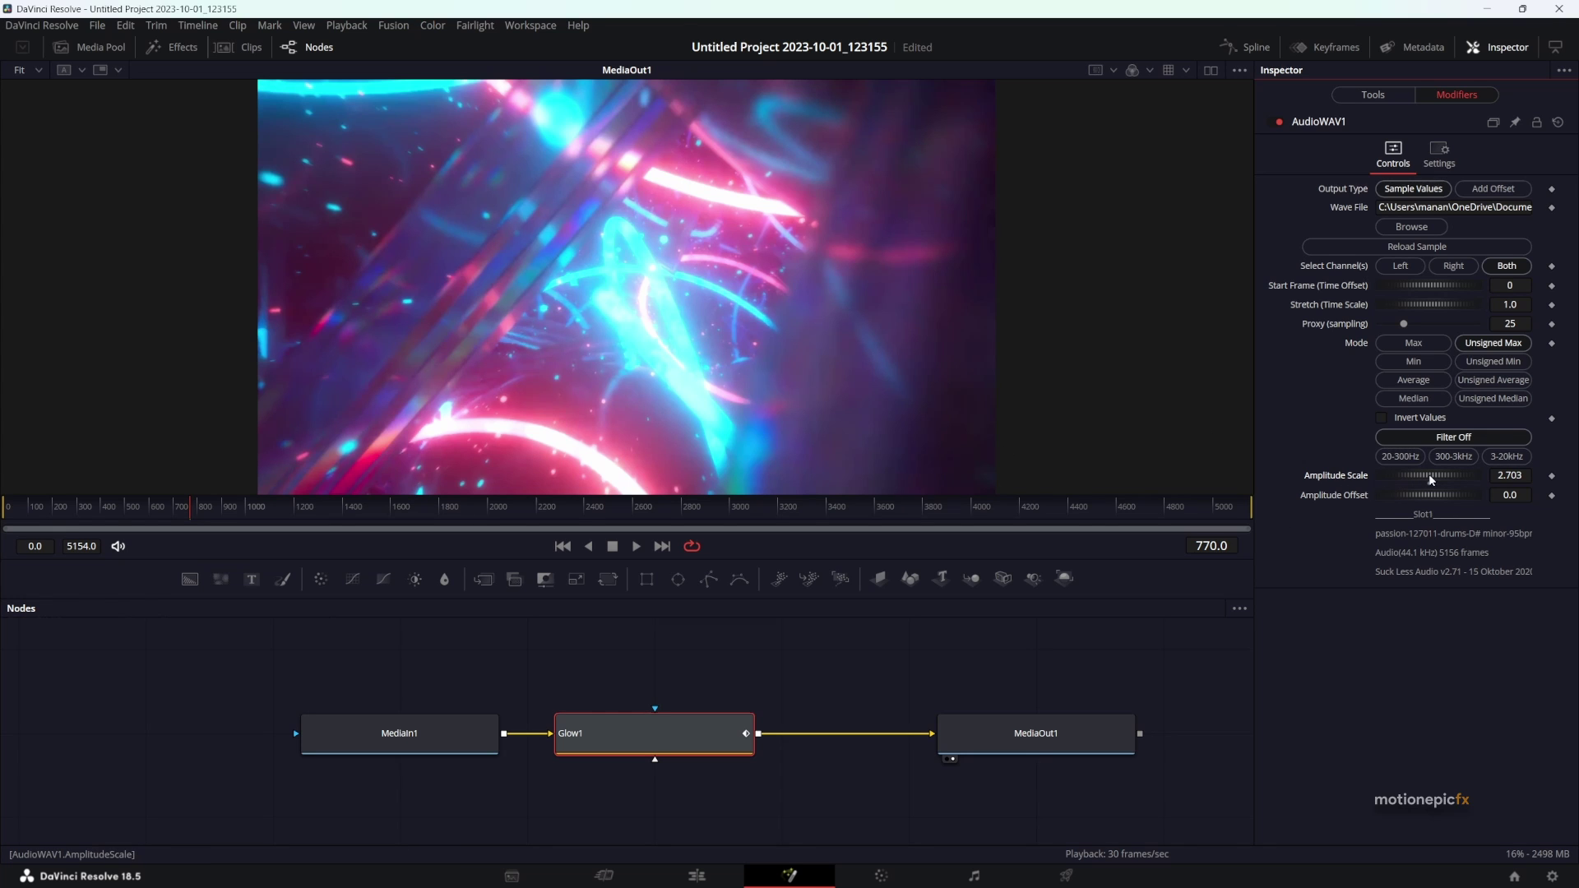
pyautogui.click(697, 876)
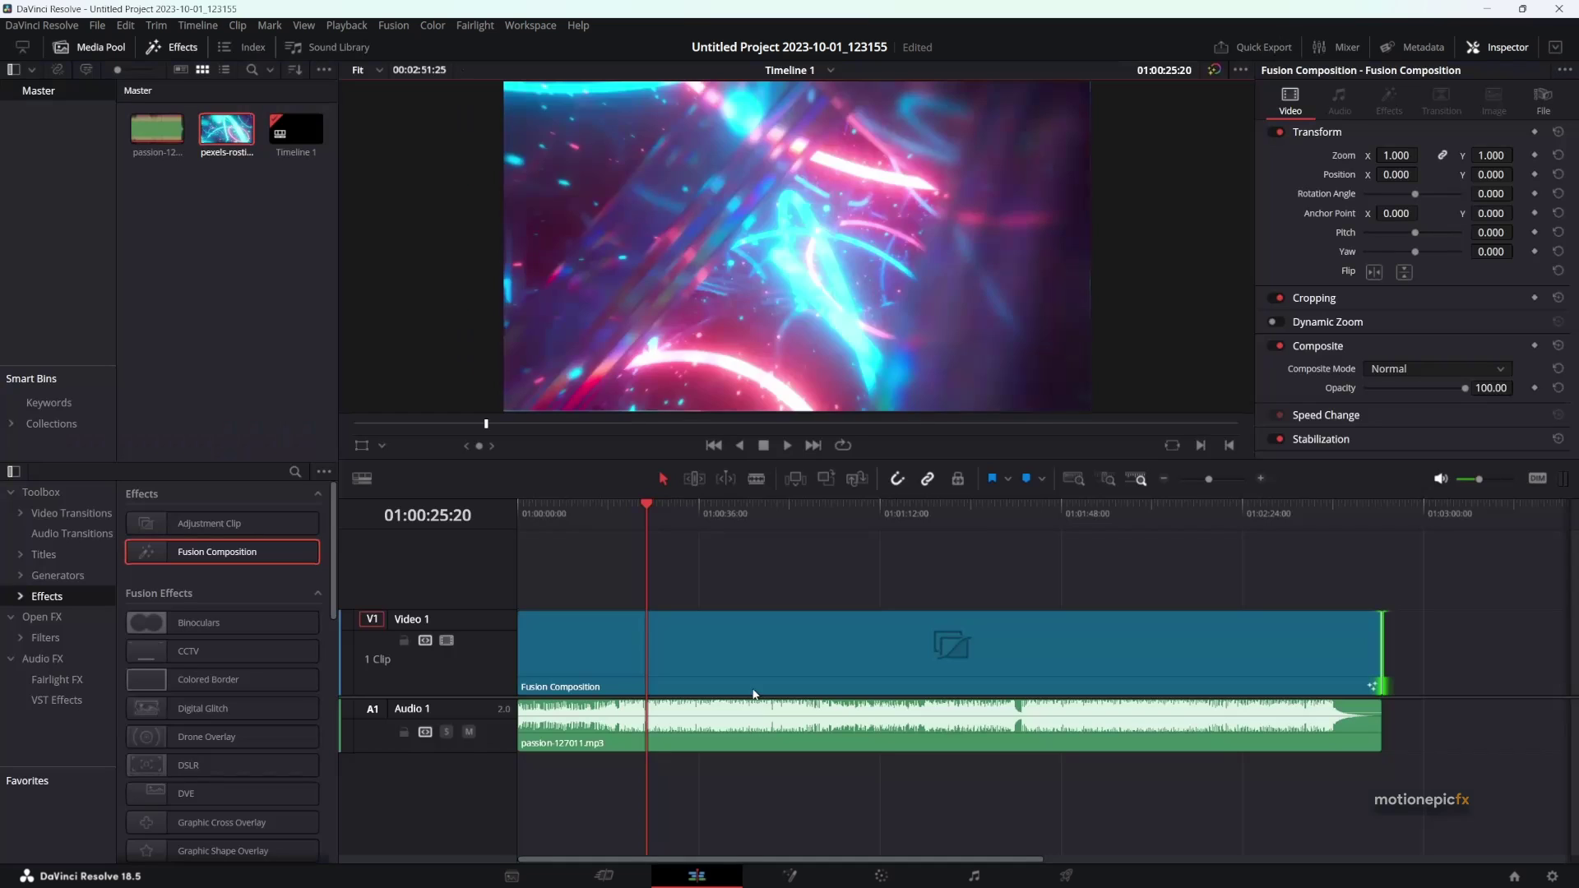
pyautogui.click(610, 518)
pyautogui.press('space')
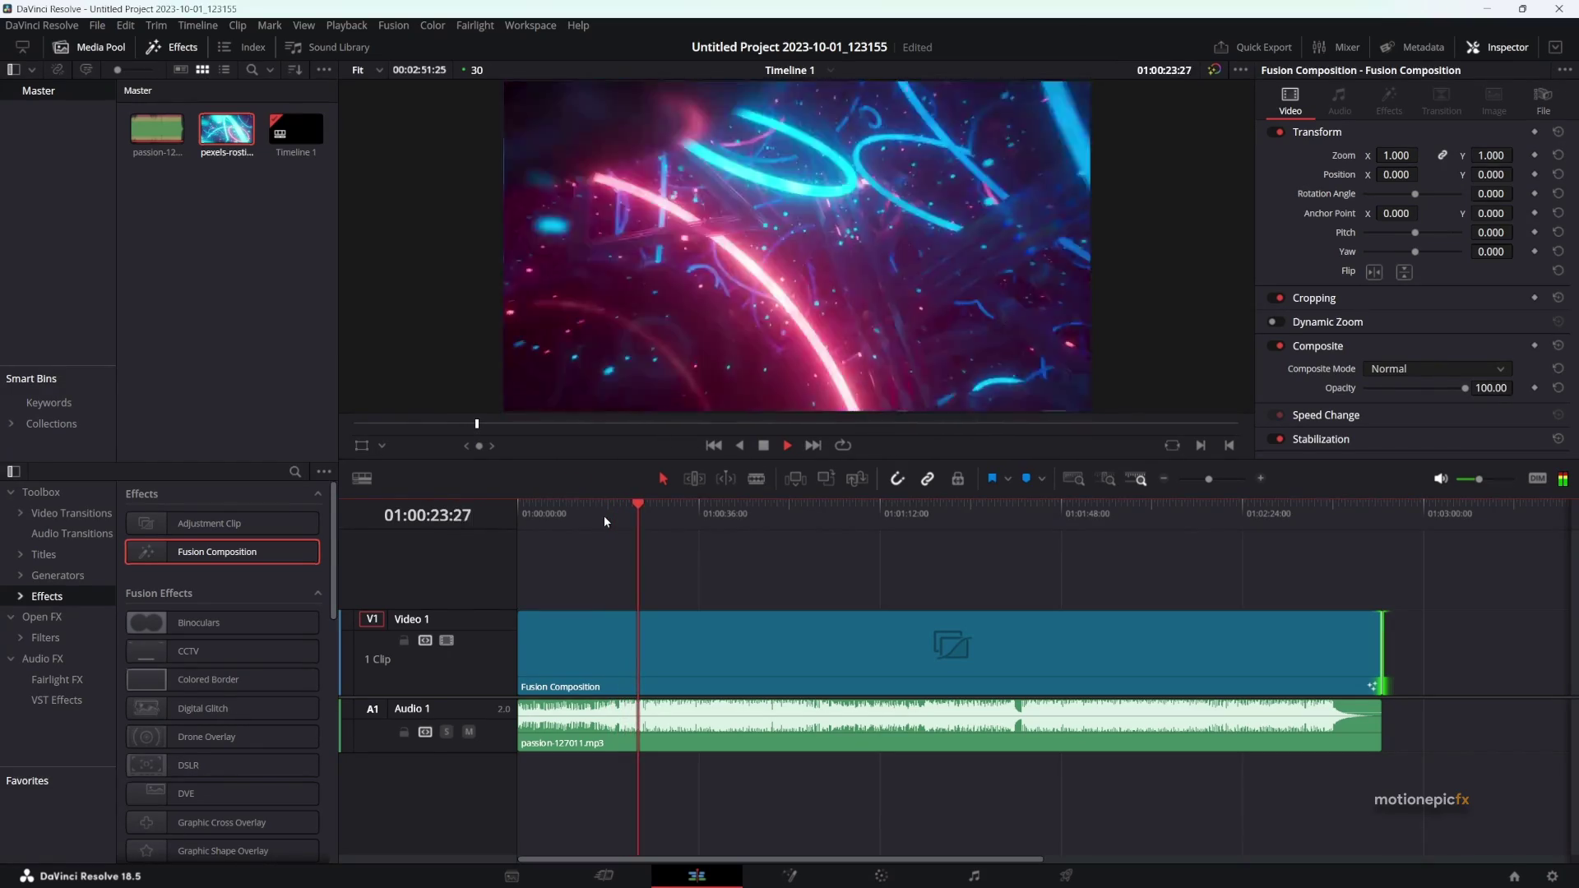
pyautogui.press('space')
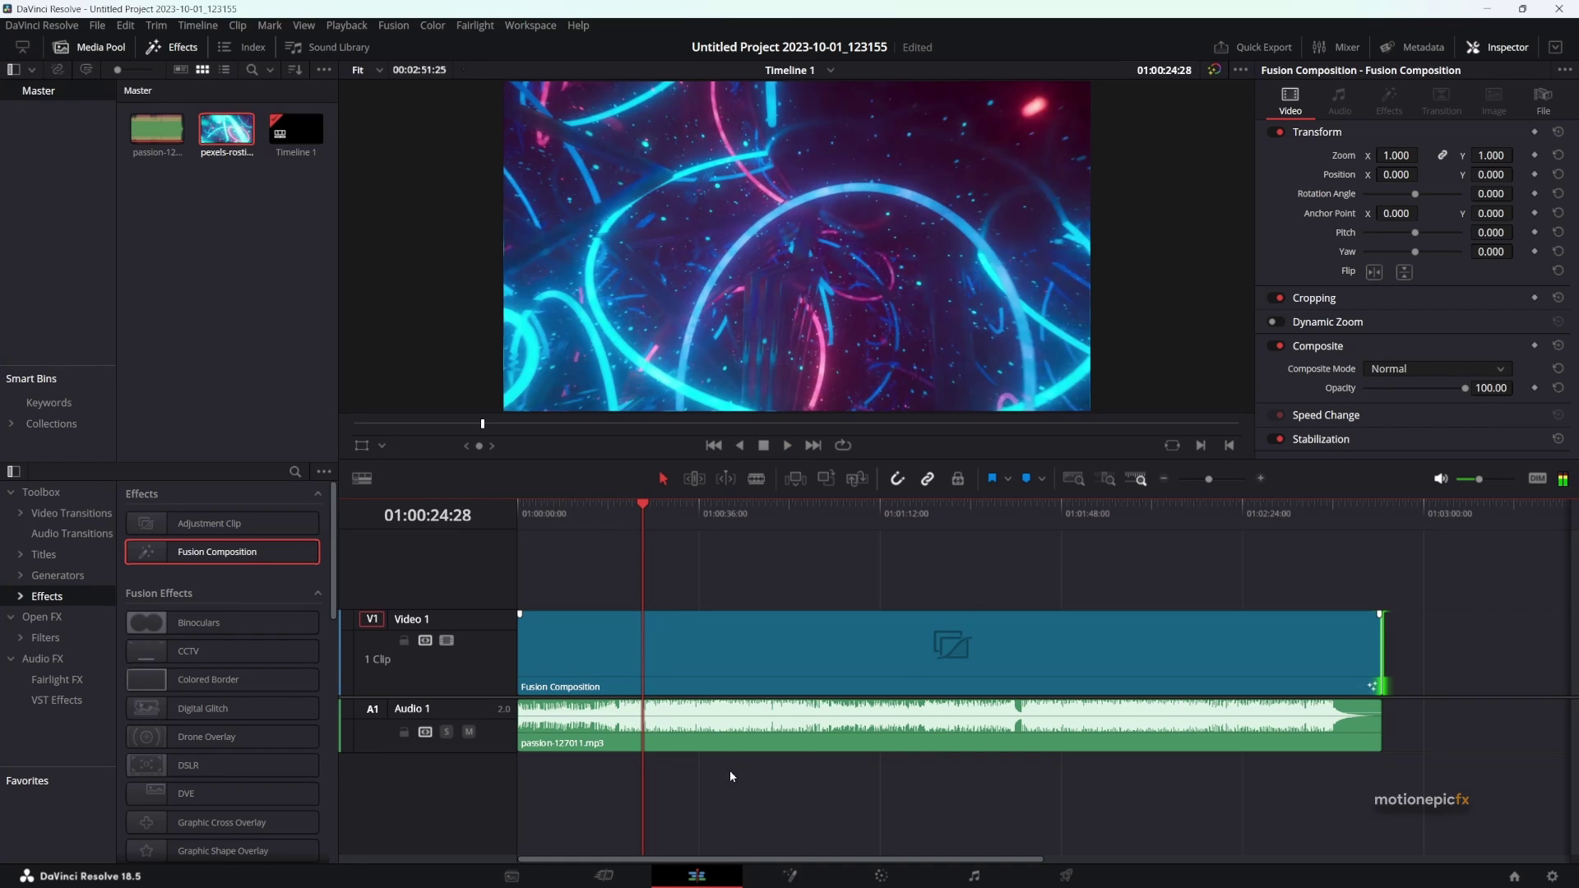
# Make room in the node graph and insert a Brightness / Contrast node after MediaIn1, before Glow1.
pyautogui.click(790, 875)
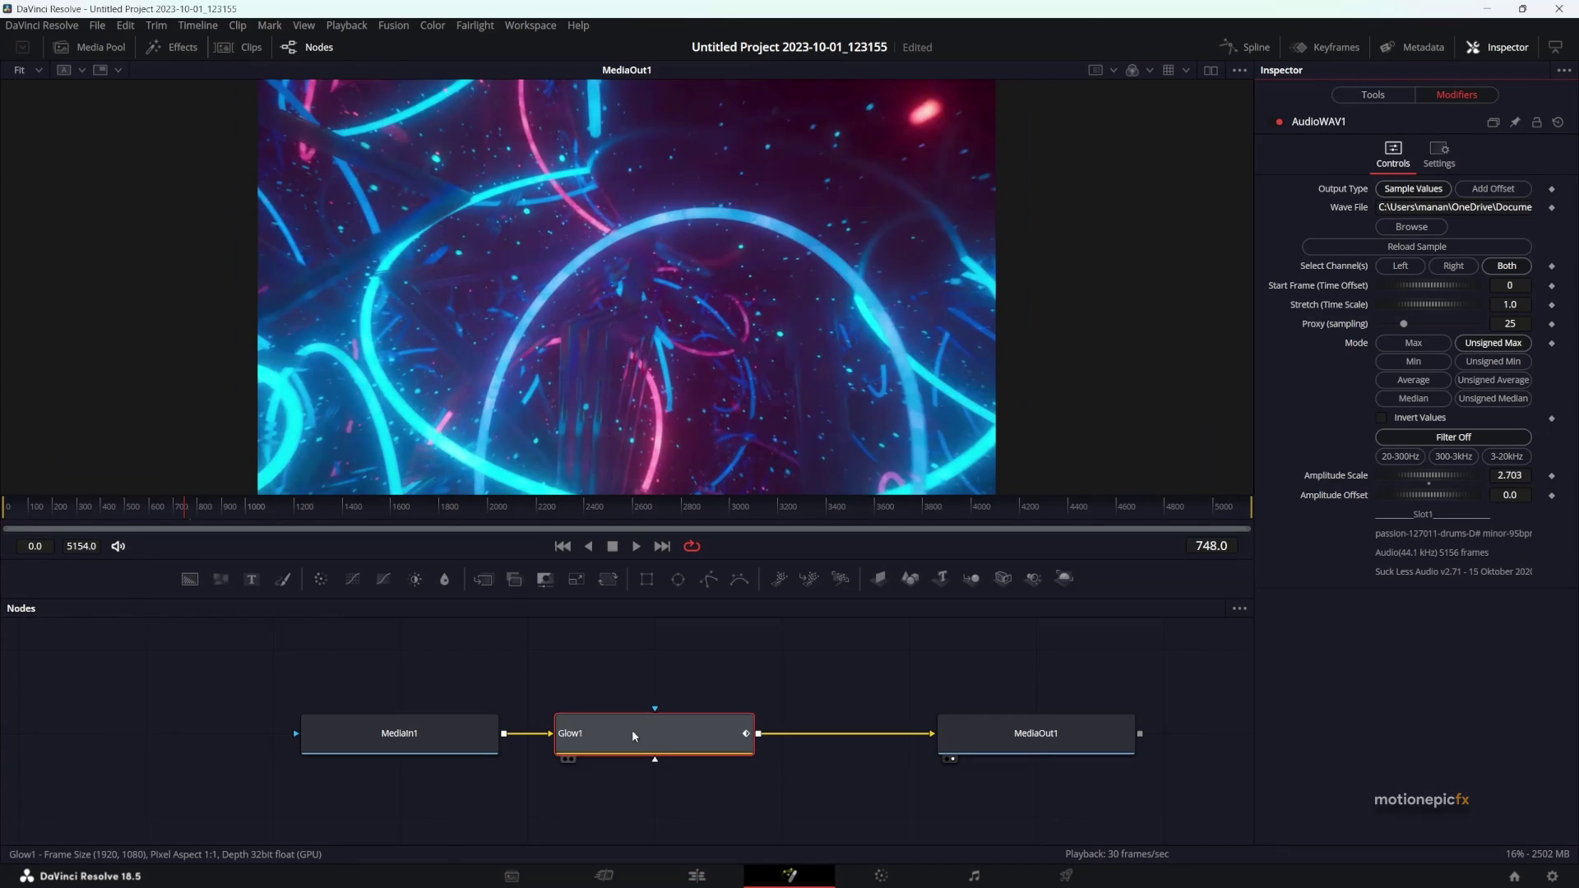
pyautogui.moveTo(461, 736); pyautogui.dragTo(206, 736)
pyautogui.moveTo(430, 782); pyautogui.dragTo(582, 796)
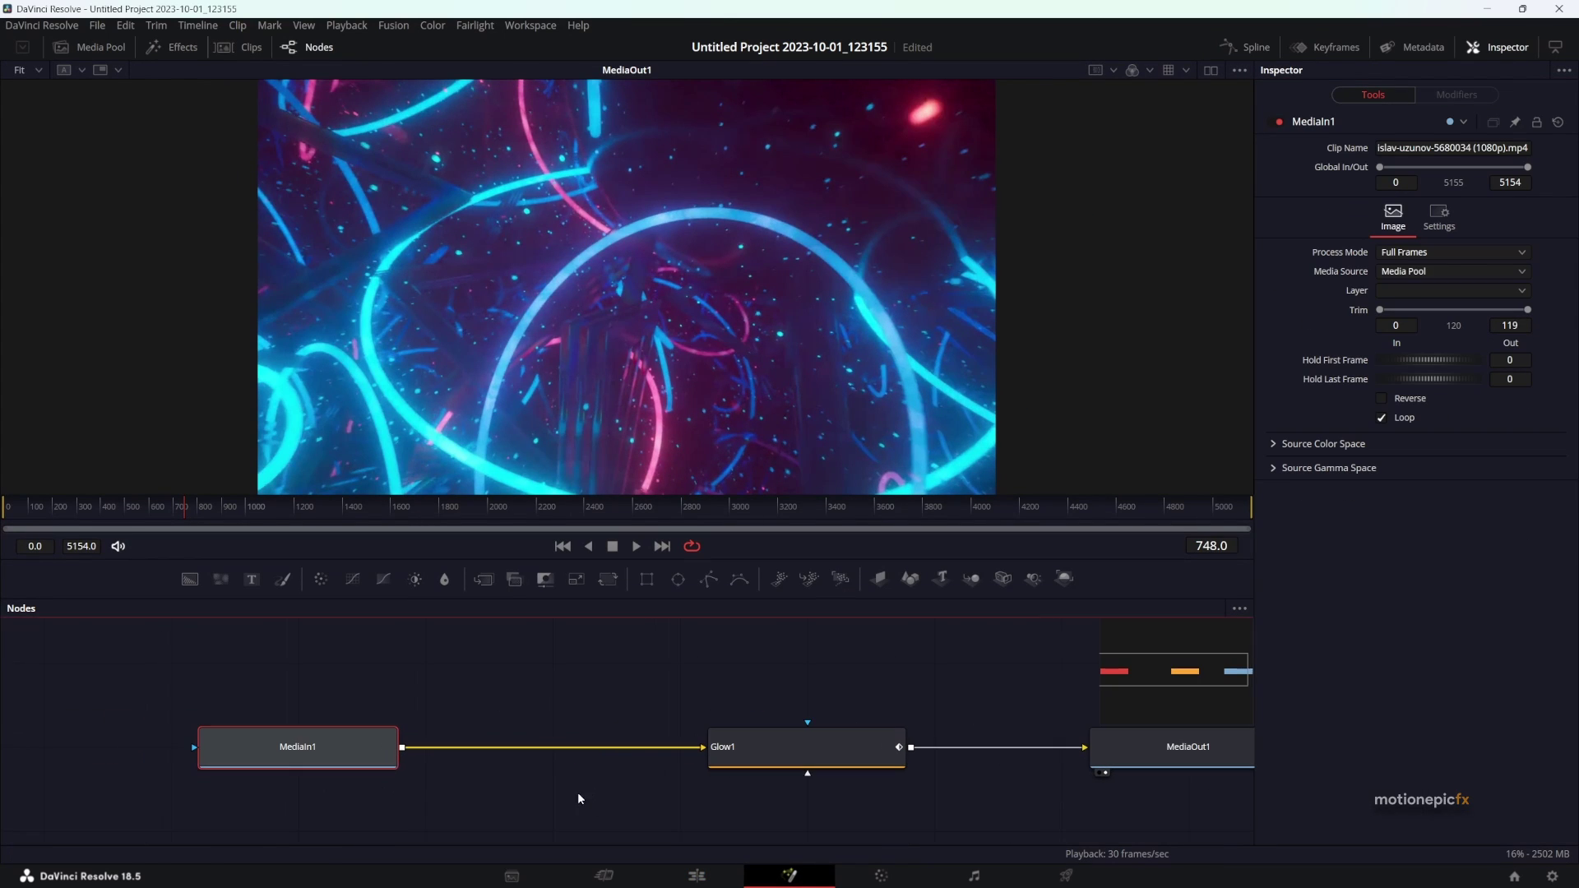
pyautogui.hotkey('shift', 'space')
pyautogui.rightClick(377, 747)
pyautogui.moveTo(497, 415)
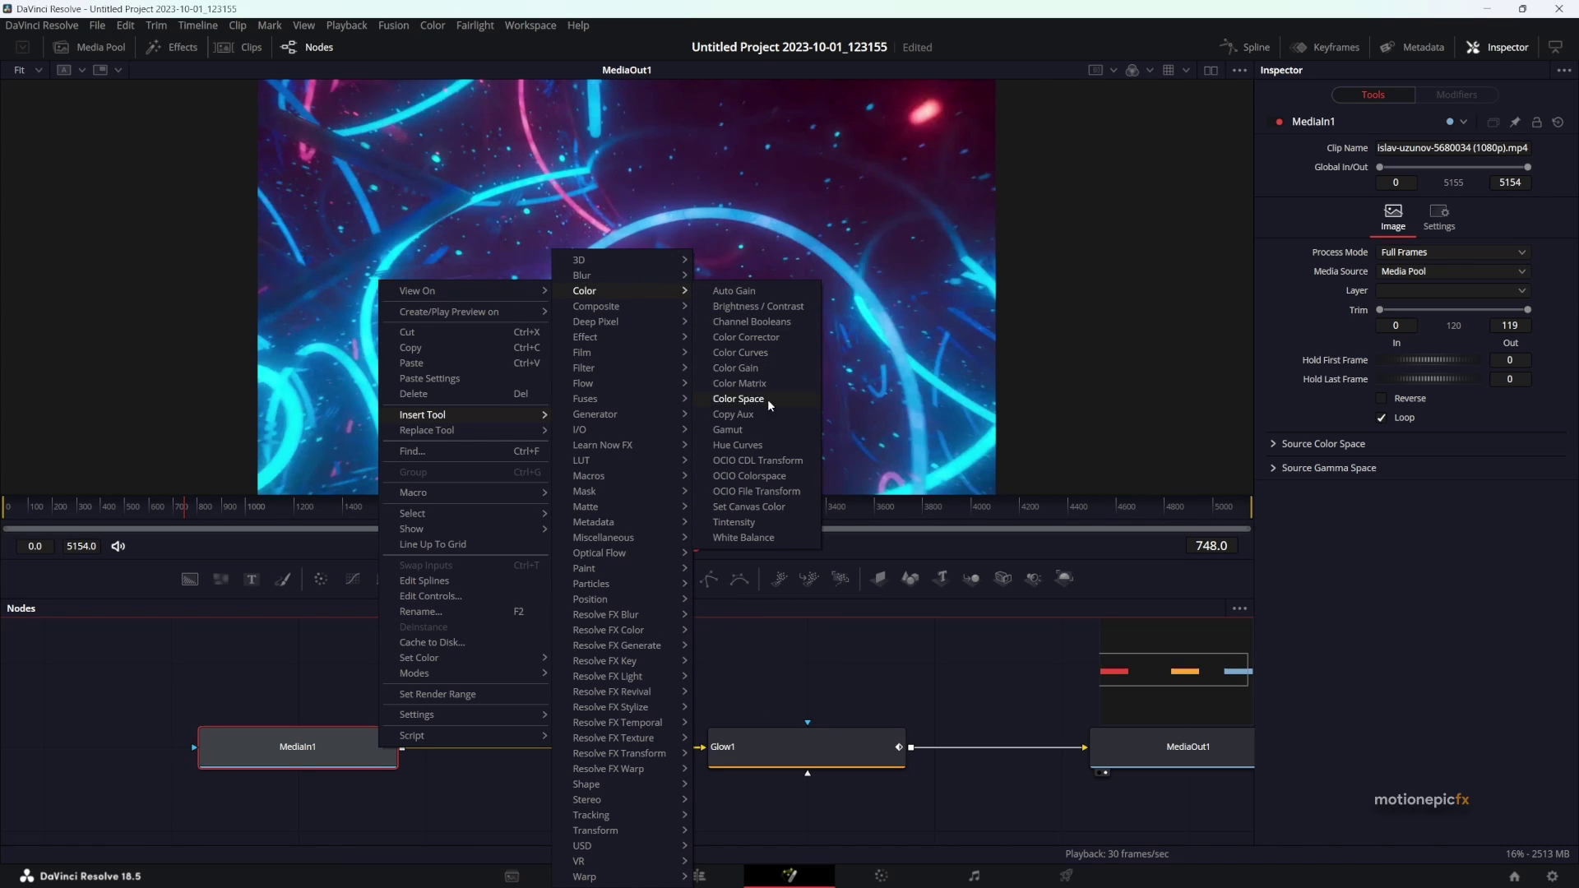
pyautogui.click(758, 307)
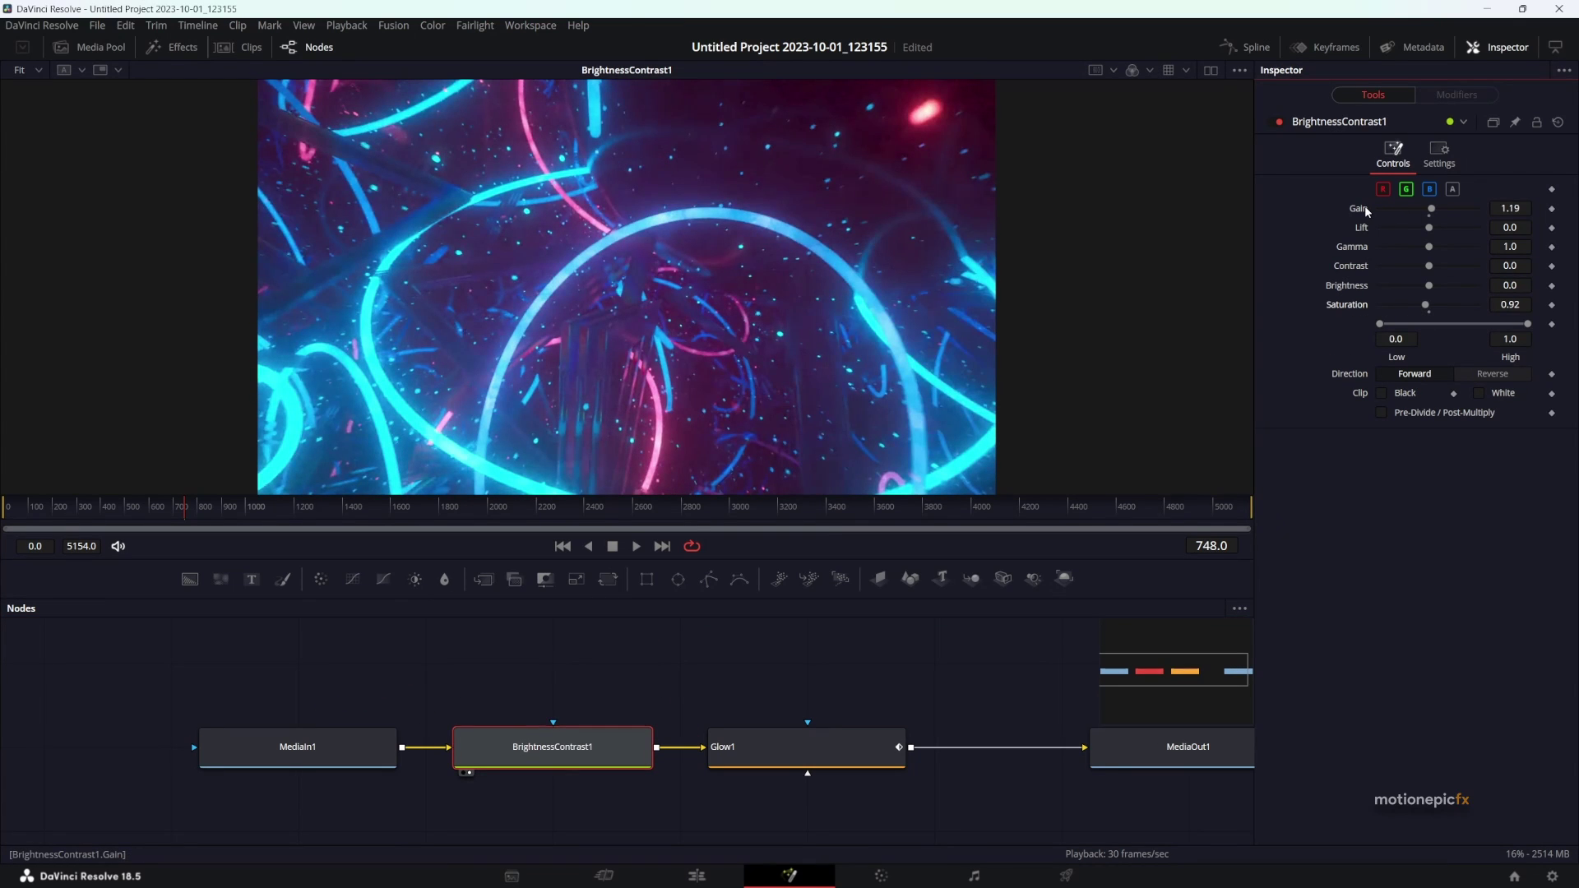
# Reset Gain to 1.0 and attach an AudioWAV modifier to the Saturation parameter.
pyautogui.doubleClick(1367, 210)
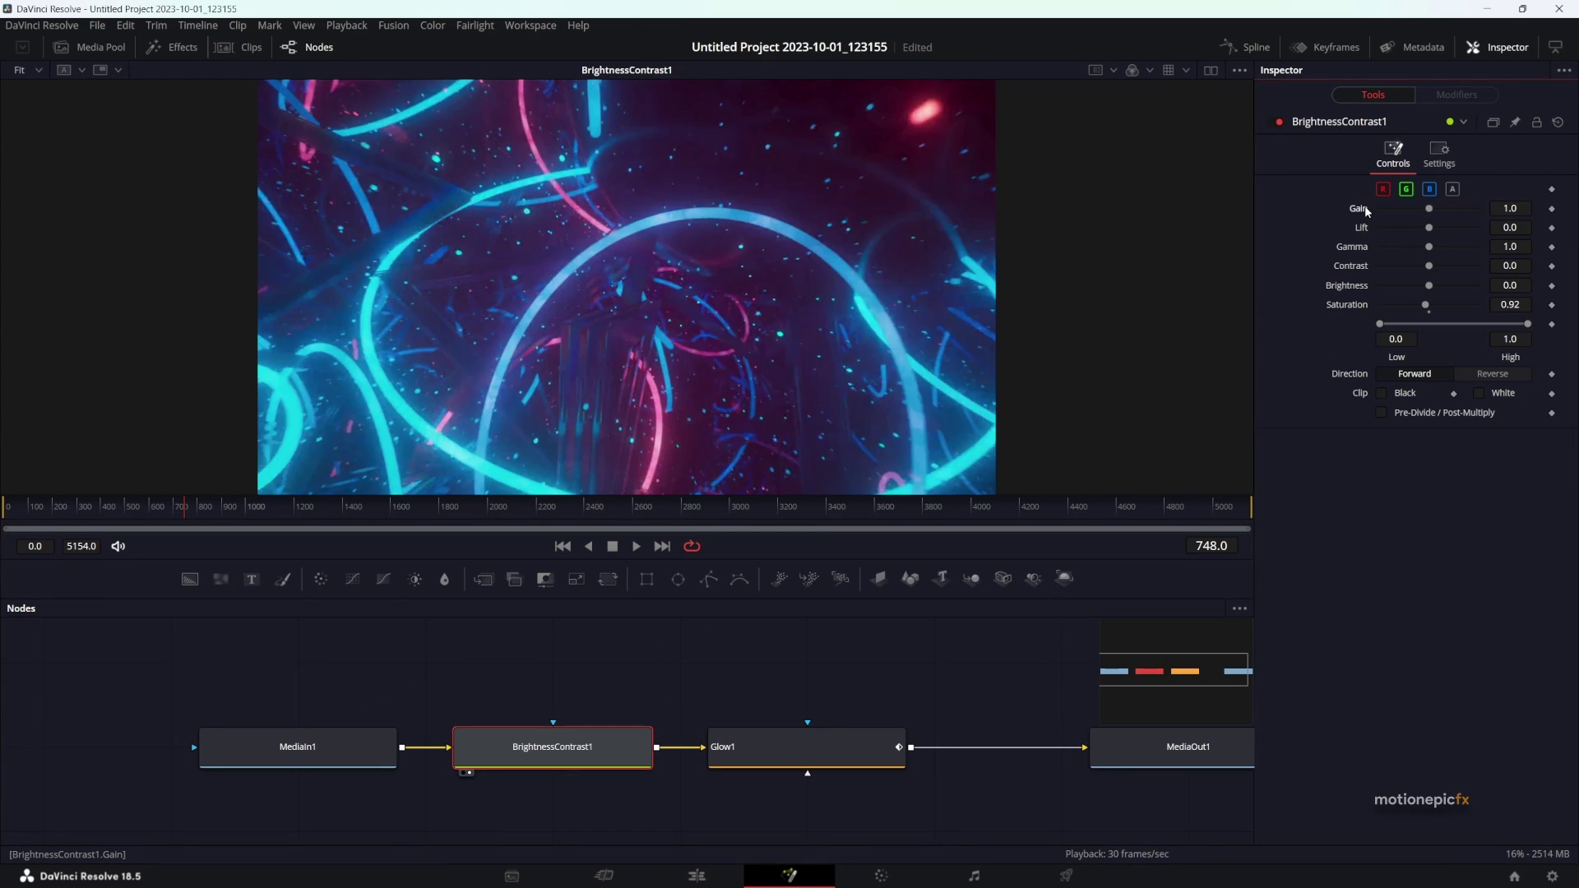
pyautogui.rightClick(1339, 309)
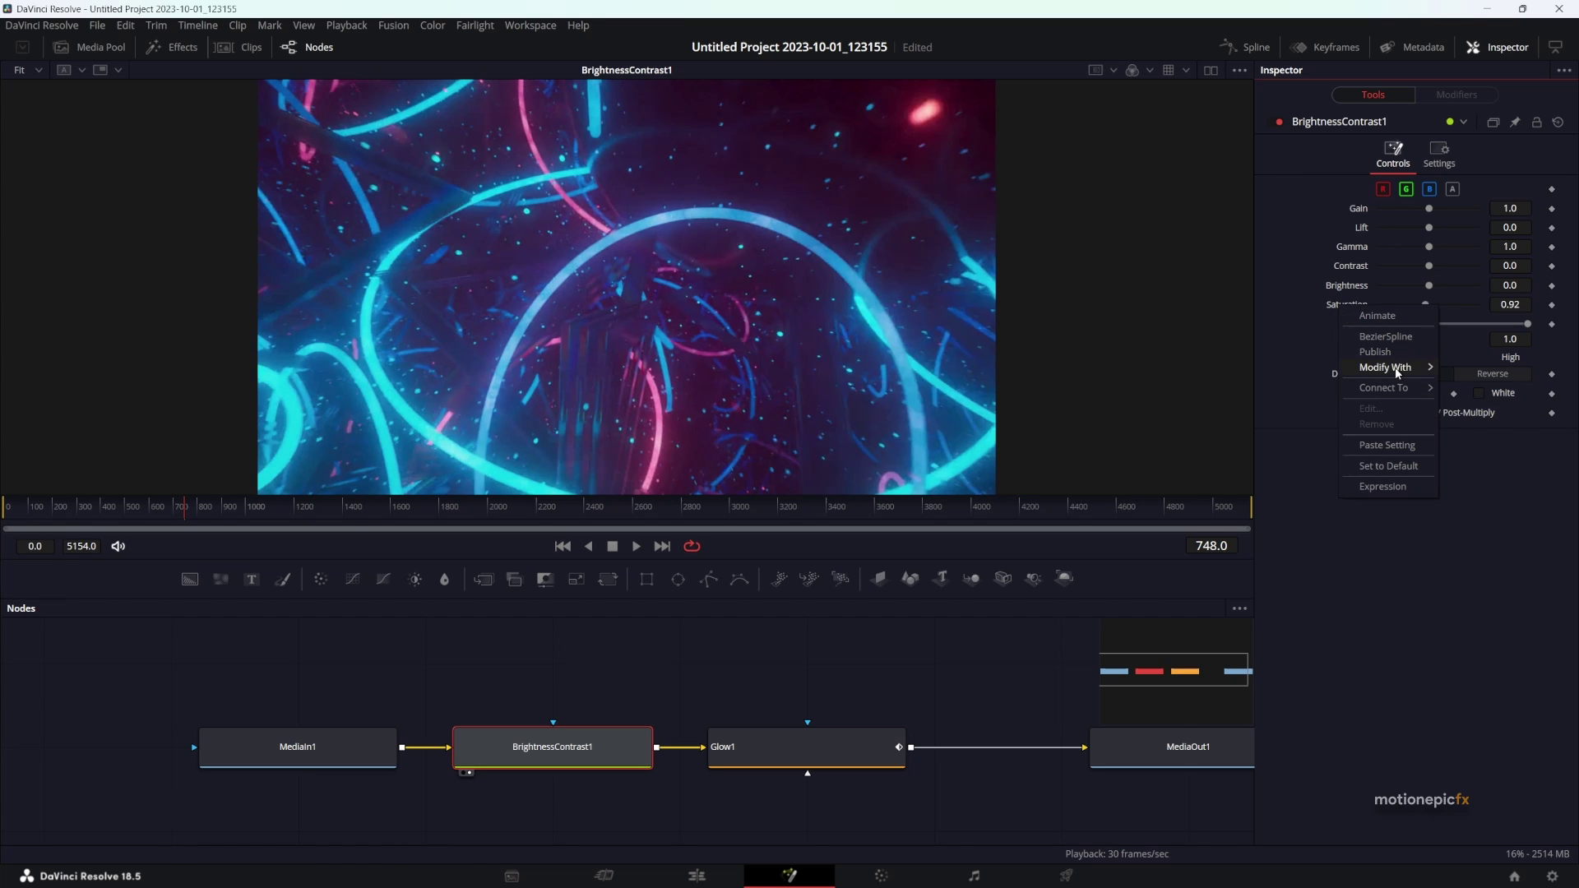
pyautogui.moveTo(1397, 373)
pyautogui.moveTo(1481, 392)
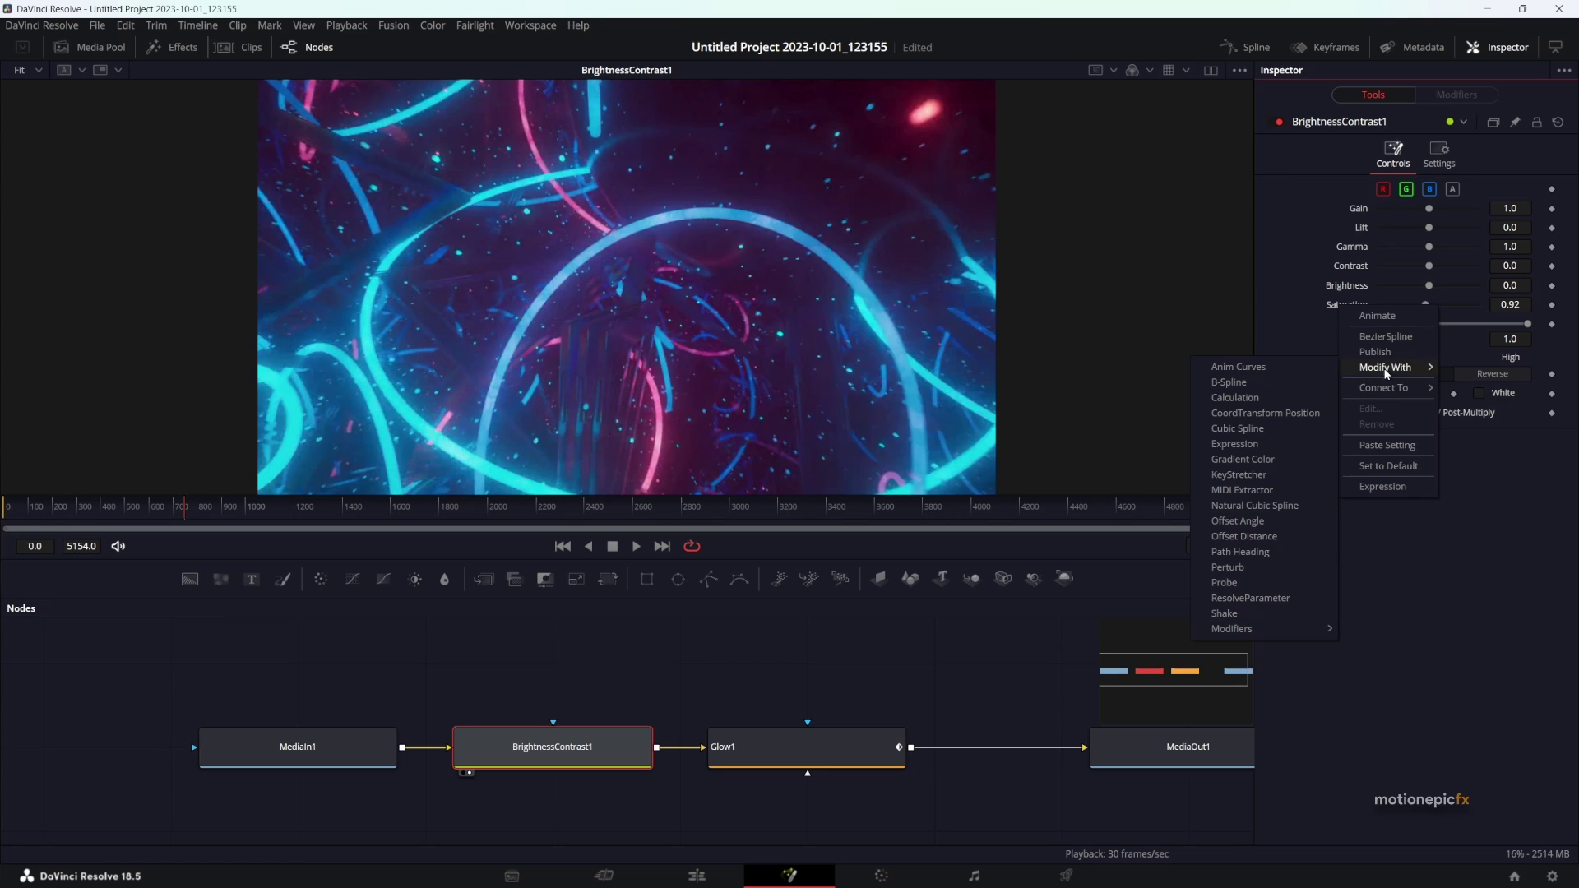
pyautogui.moveTo(1260, 629)
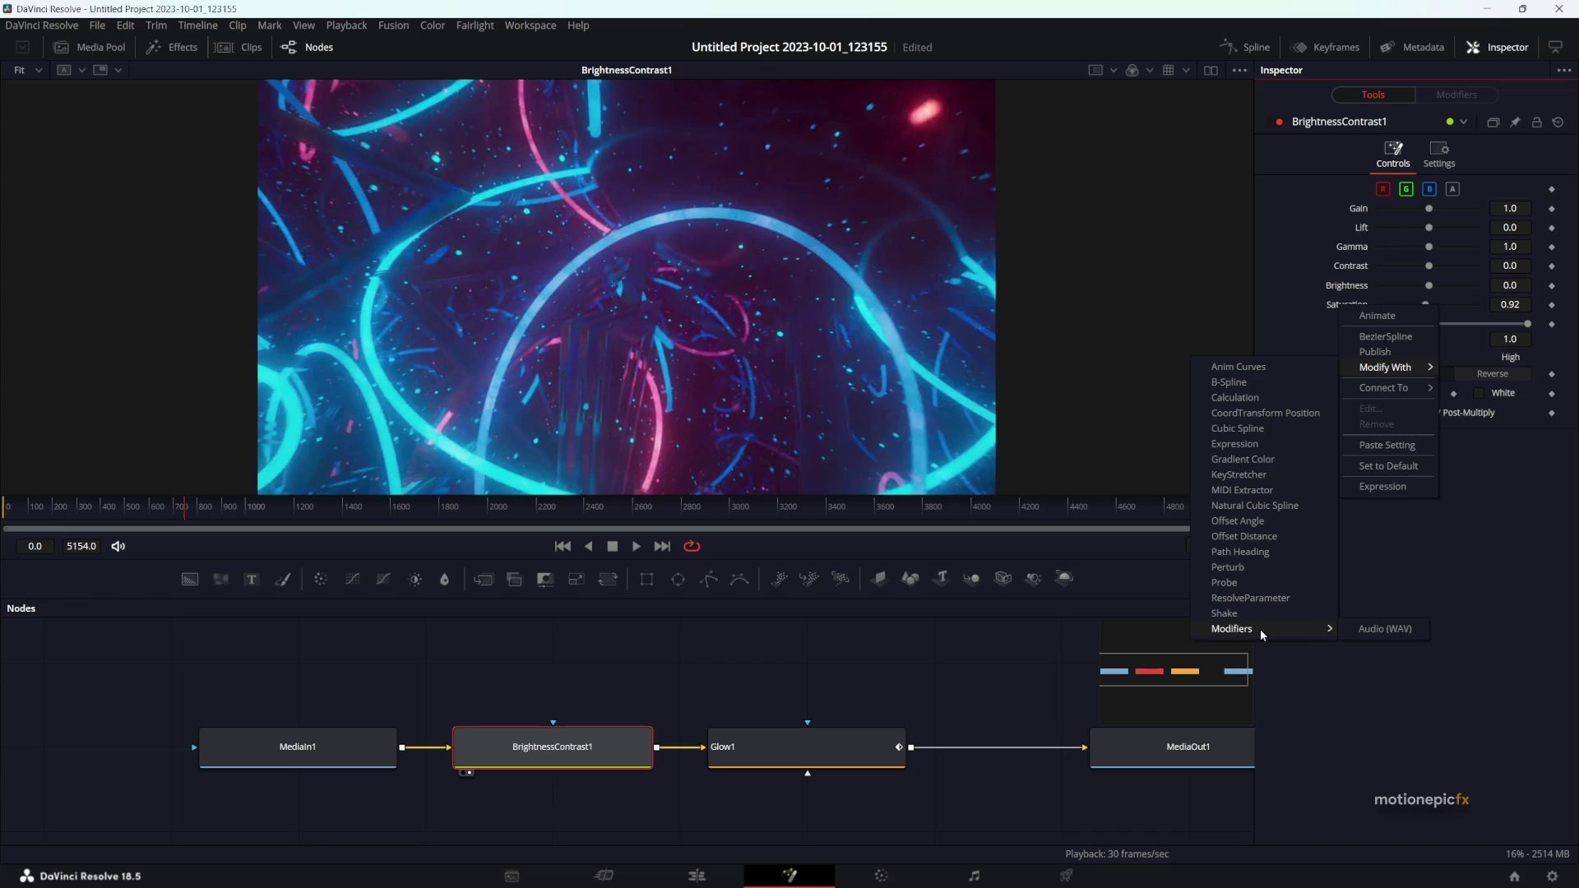
pyautogui.click(1370, 629)
# Load the passion drums WAV file into the new AudioWAV2 modifier.
pyautogui.click(1457, 94)
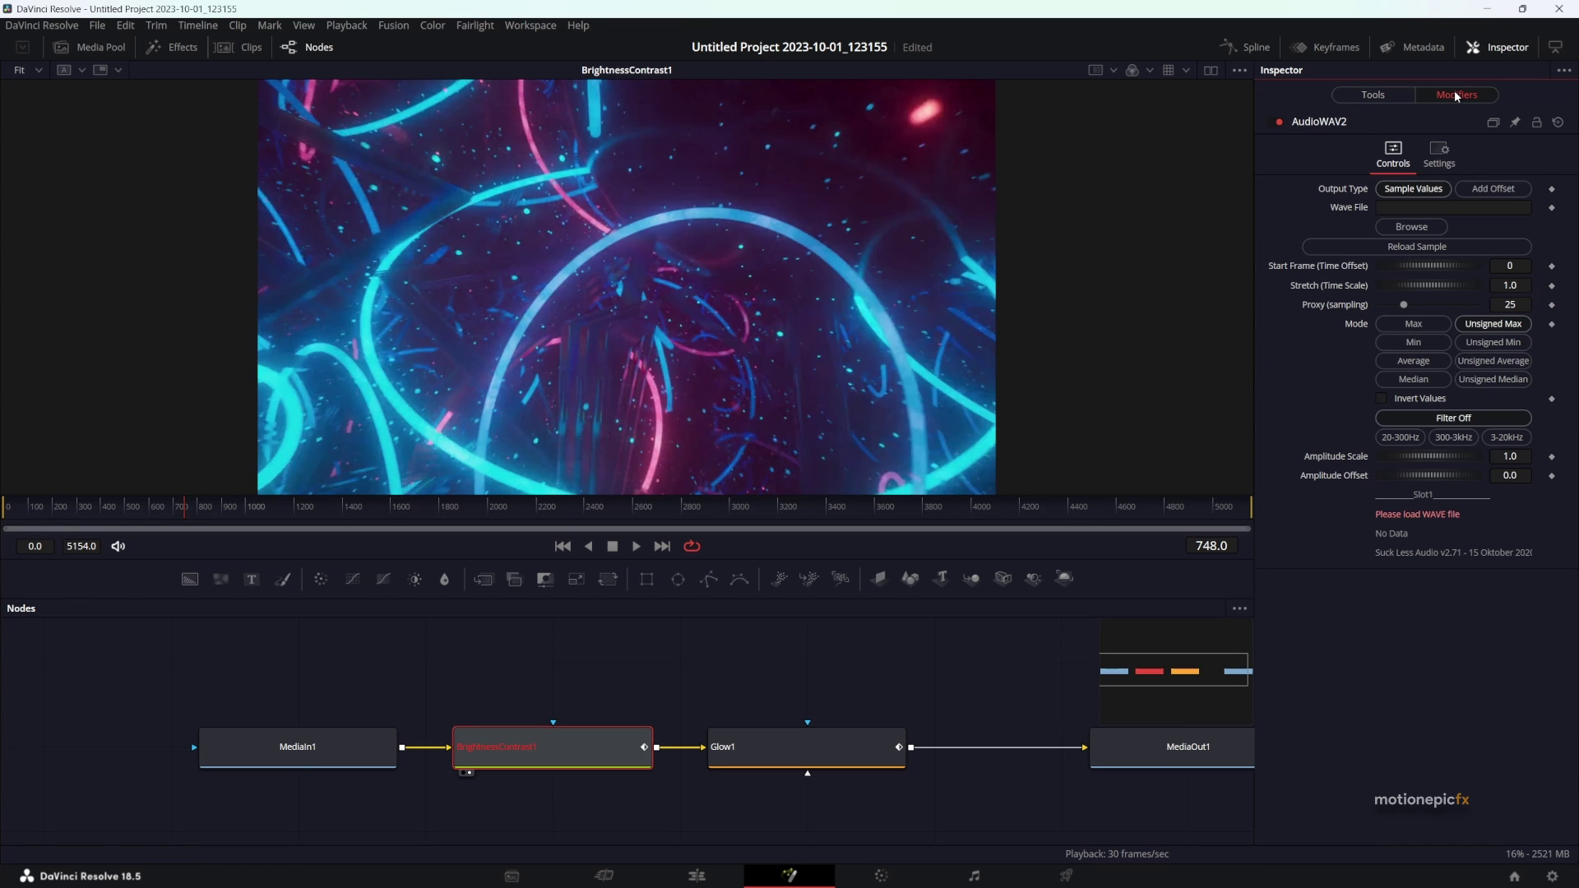
pyautogui.click(1411, 226)
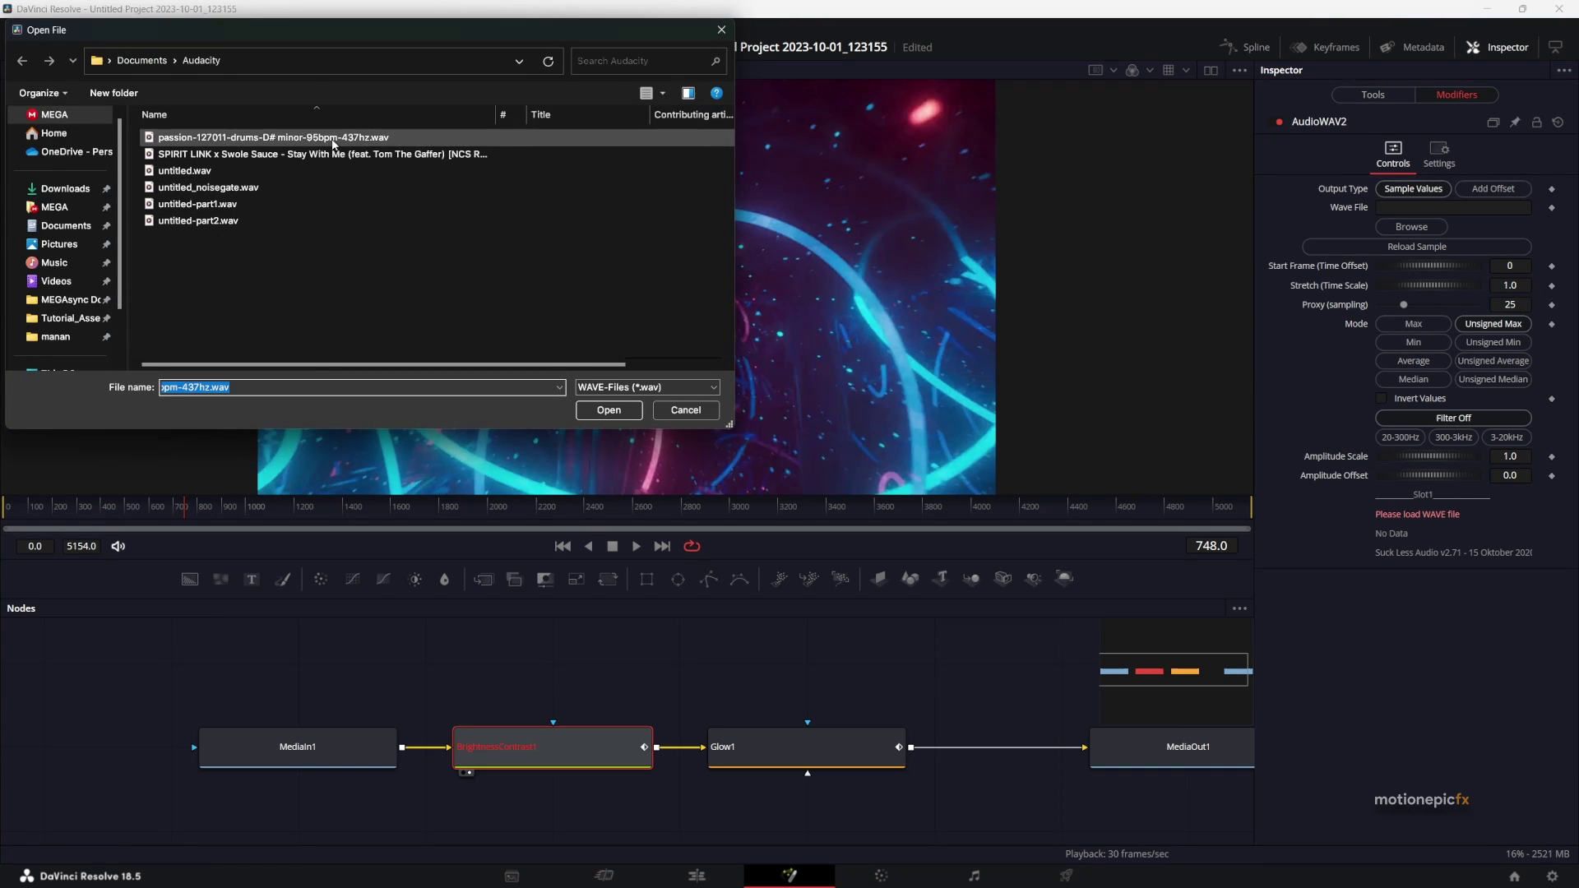
pyautogui.doubleClick(335, 139)
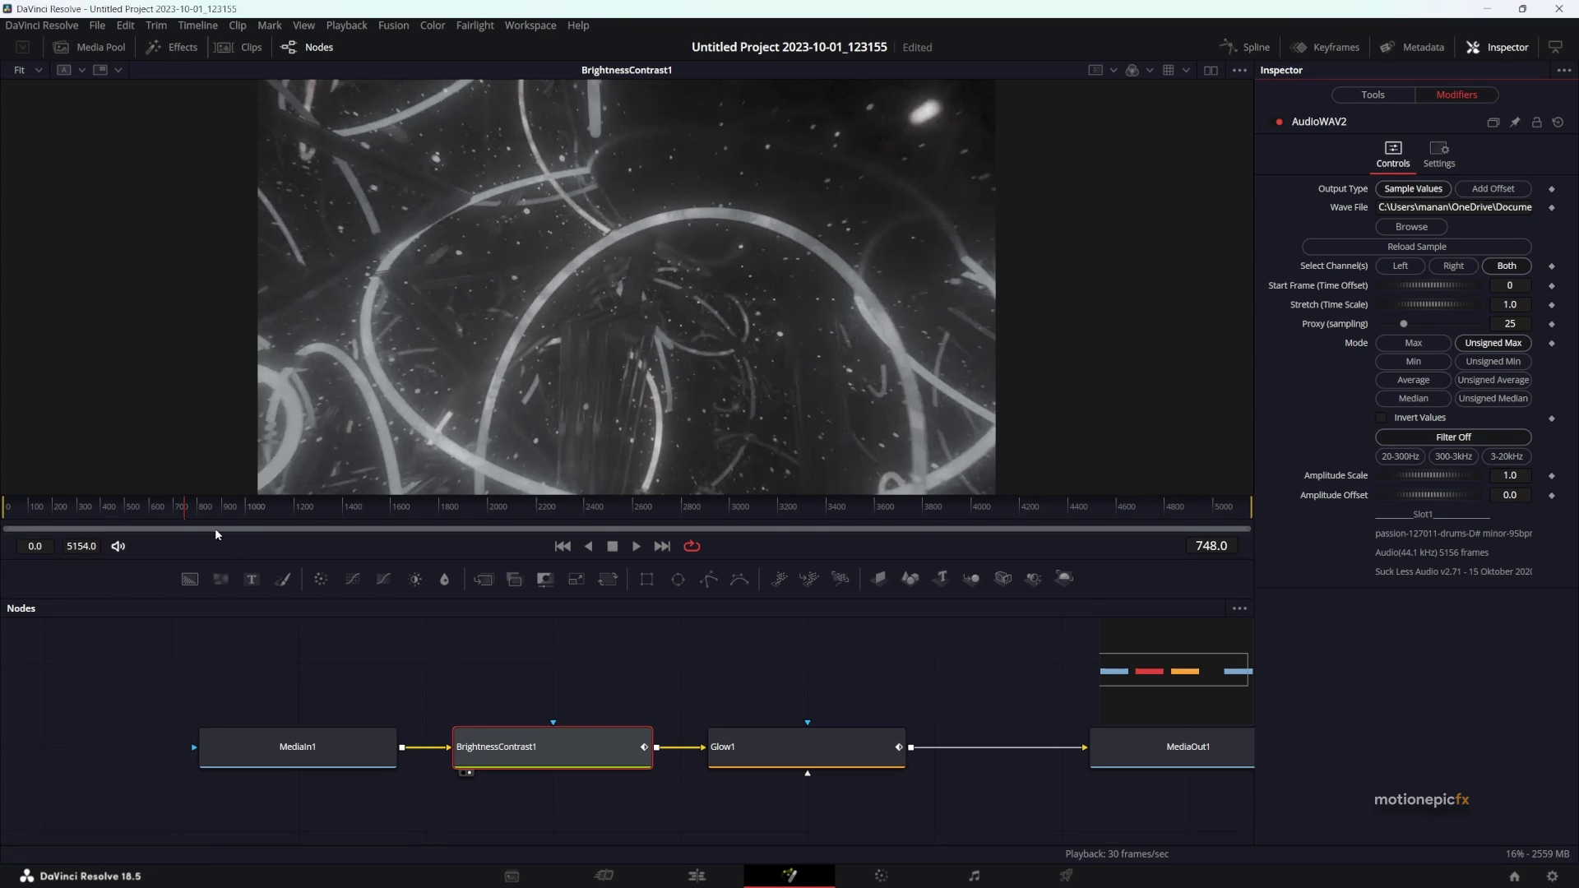
pyautogui.click(695, 877)
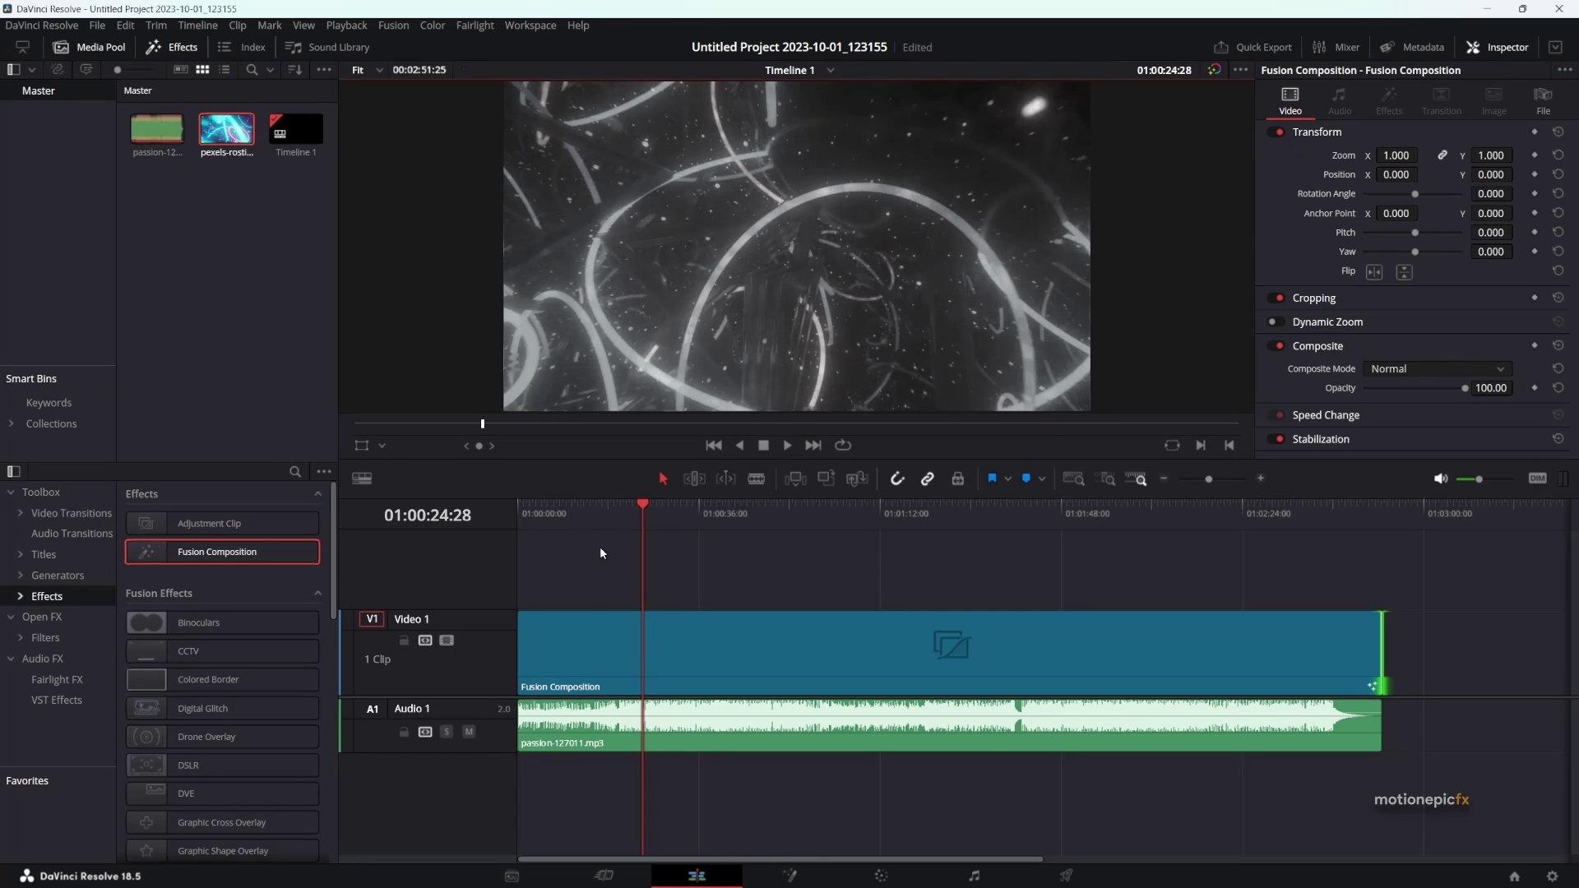
pyautogui.click(591, 505)
pyautogui.press('space')
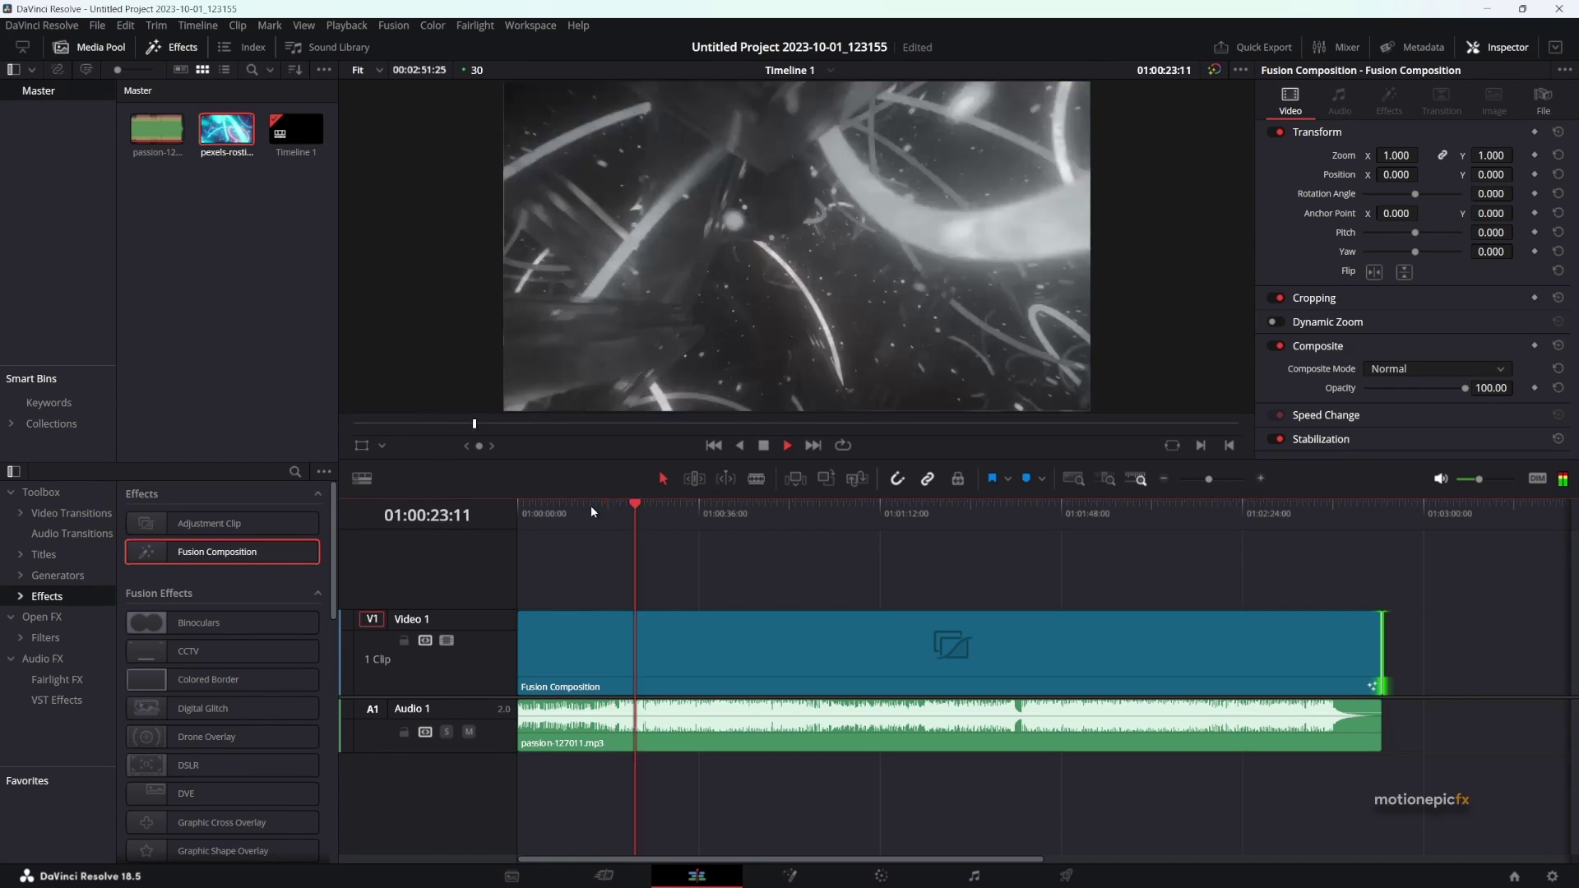
pyautogui.press('space')
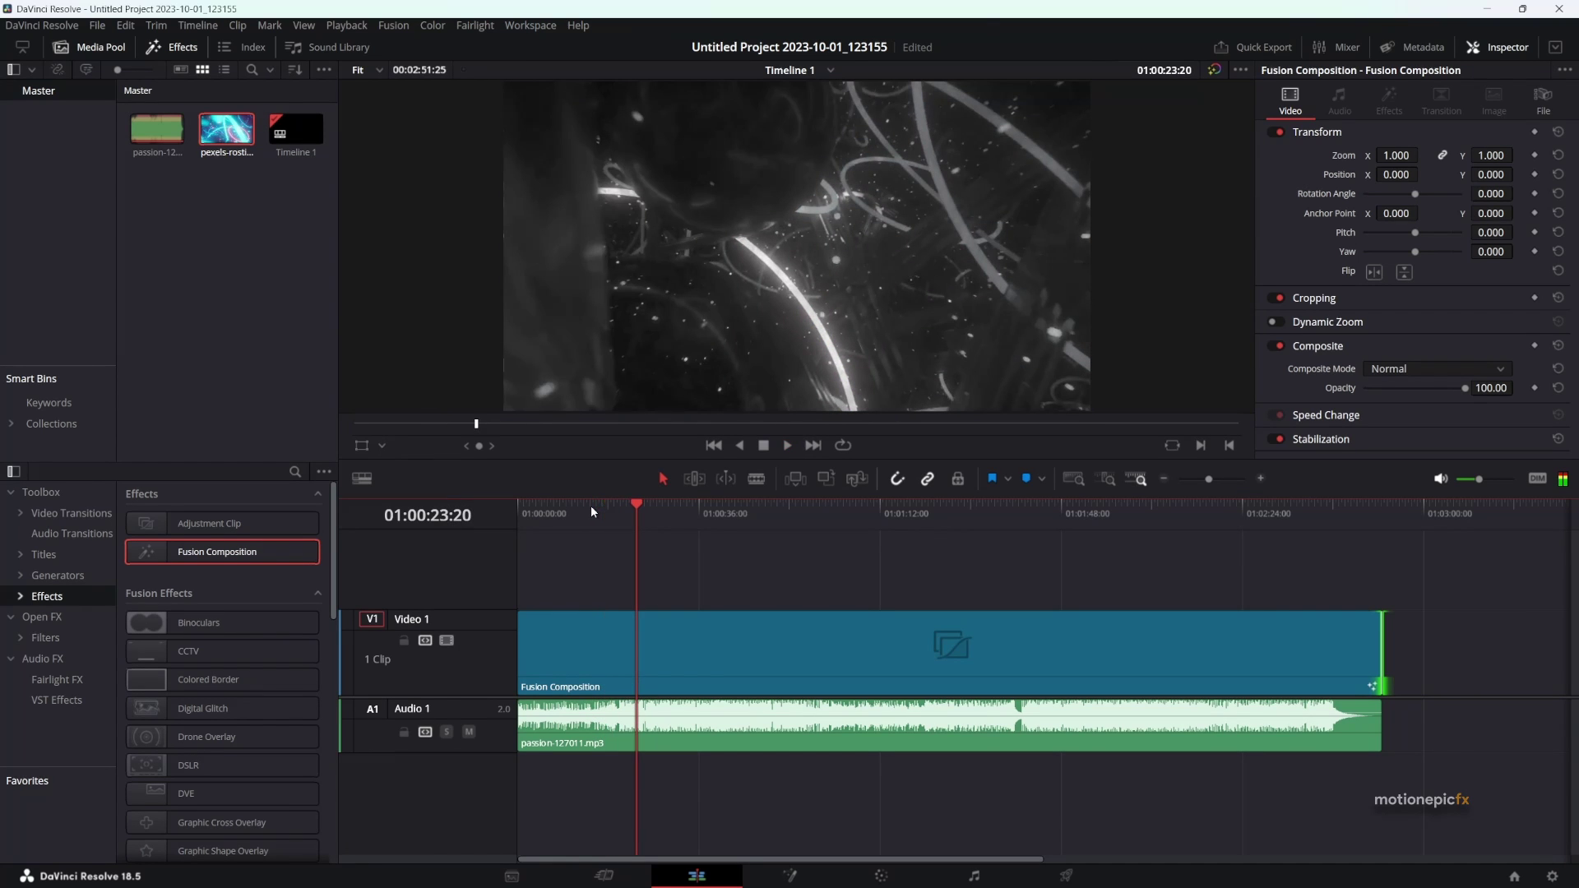